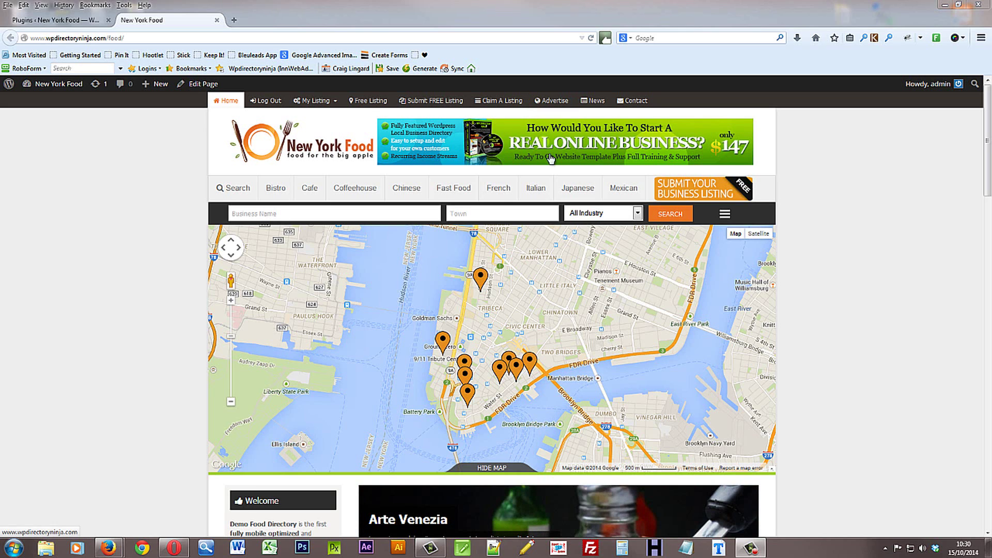
- Glance at the installed plugins page, then return to the New York Food front page
{"action": "left_click_drag", "start_coordinate": [987, 154], "coordinate": [987, 334]}
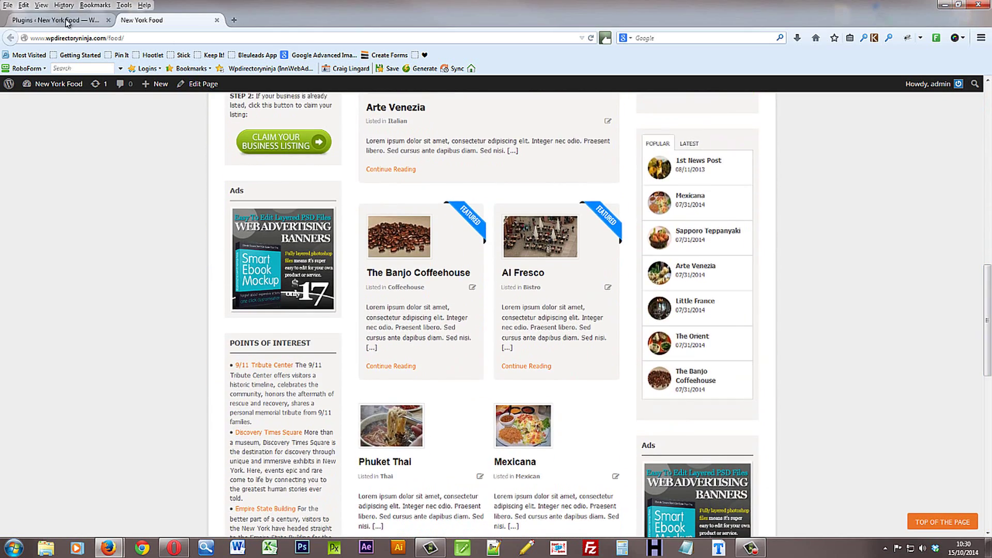
{"action": "left_click", "coordinate": [64, 20]}
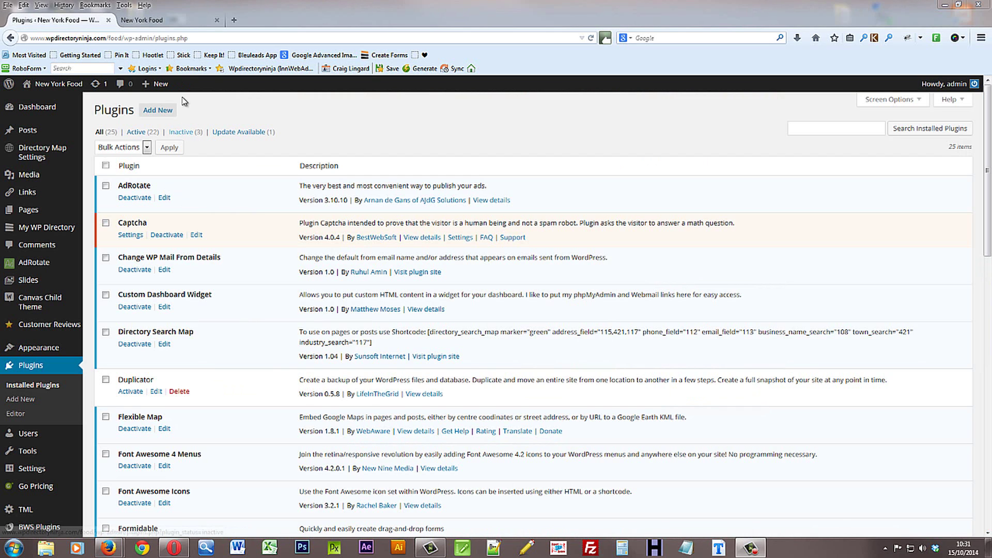
{"action": "left_click", "coordinate": [176, 21]}
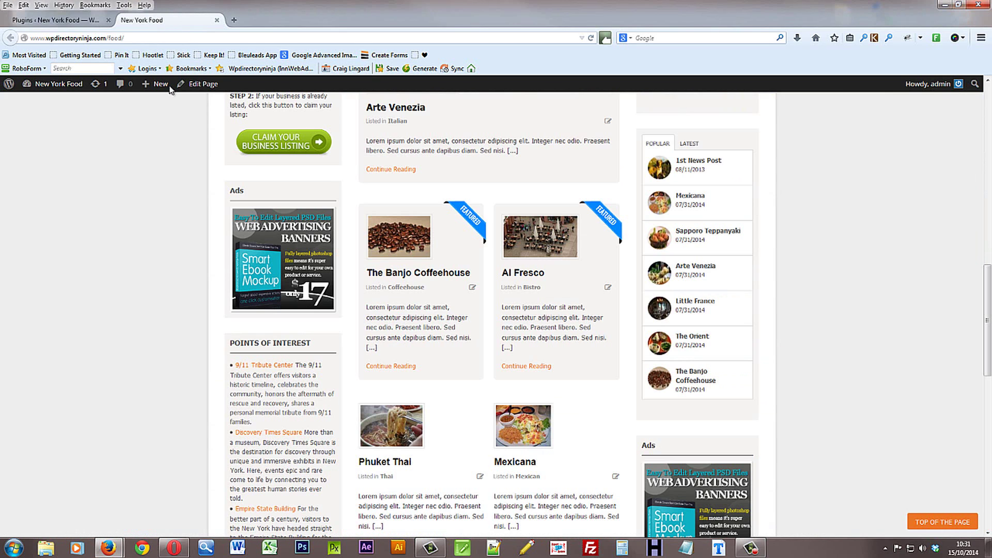
- Scroll the New York Food front page down to the footer and back up, checking the ad spots
{"action": "scroll", "coordinate": [750, 185], "scroll_direction": "down", "scroll_amount": 2}
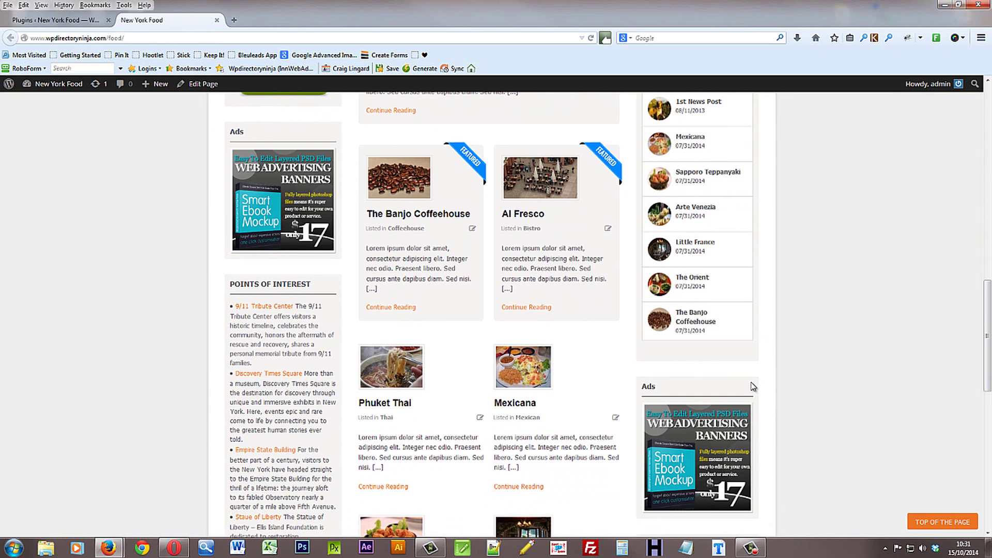
{"action": "scroll", "coordinate": [766, 351], "scroll_direction": "down", "scroll_amount": 10}
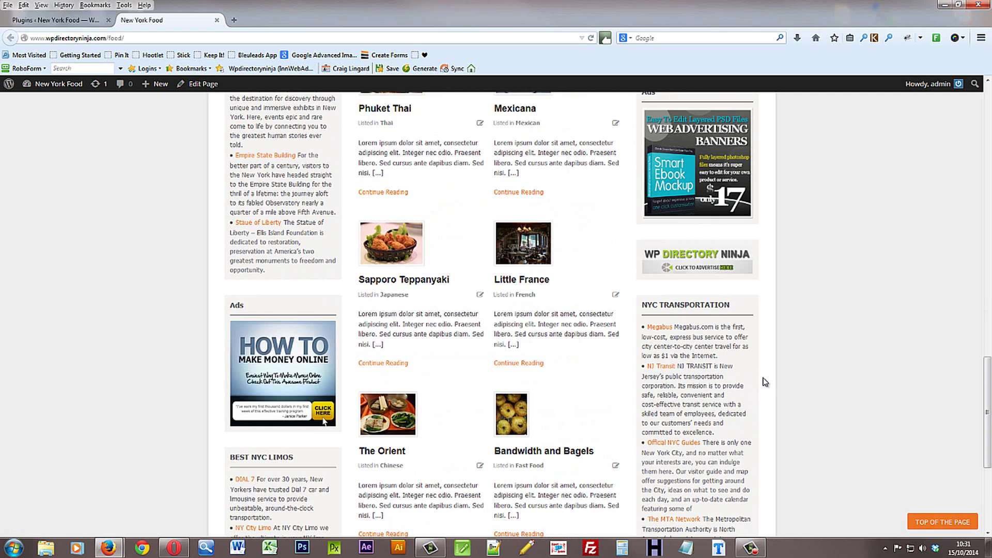
{"action": "scroll", "coordinate": [764, 382], "scroll_direction": "down", "scroll_amount": 4}
{"action": "scroll", "coordinate": [768, 383], "scroll_direction": "down", "scroll_amount": 5}
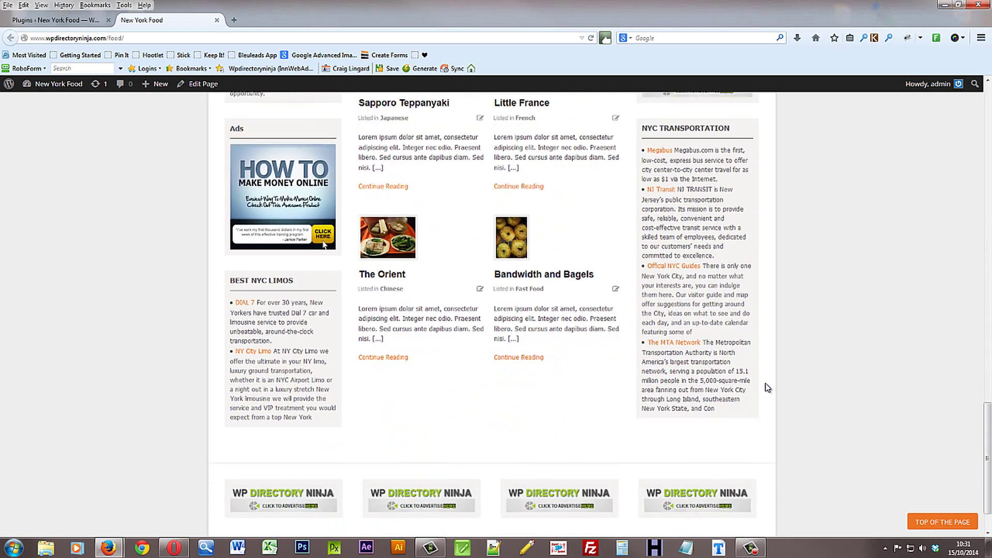
{"action": "scroll", "coordinate": [772, 388], "scroll_direction": "up", "scroll_amount": 20}
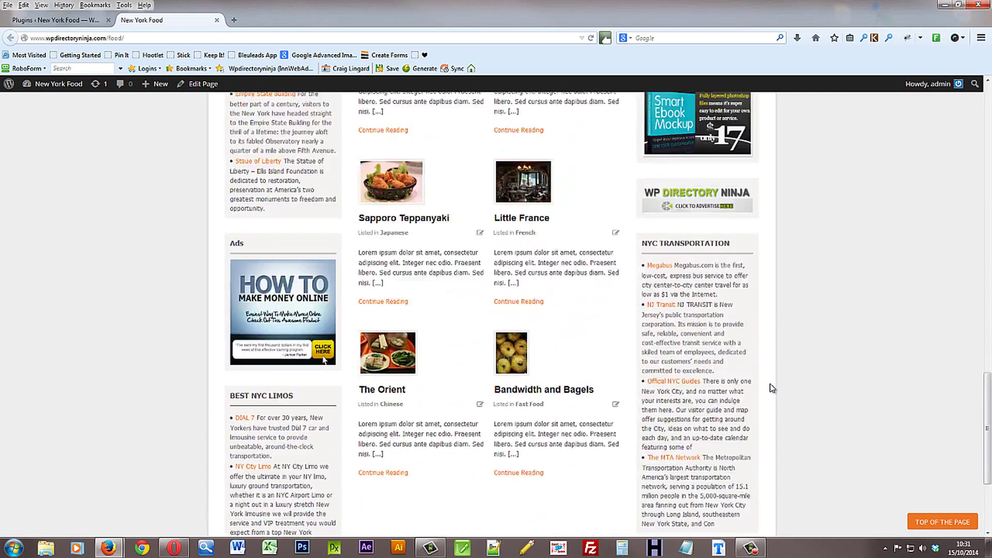
{"action": "scroll", "coordinate": [772, 388], "scroll_direction": "up", "scroll_amount": 15}
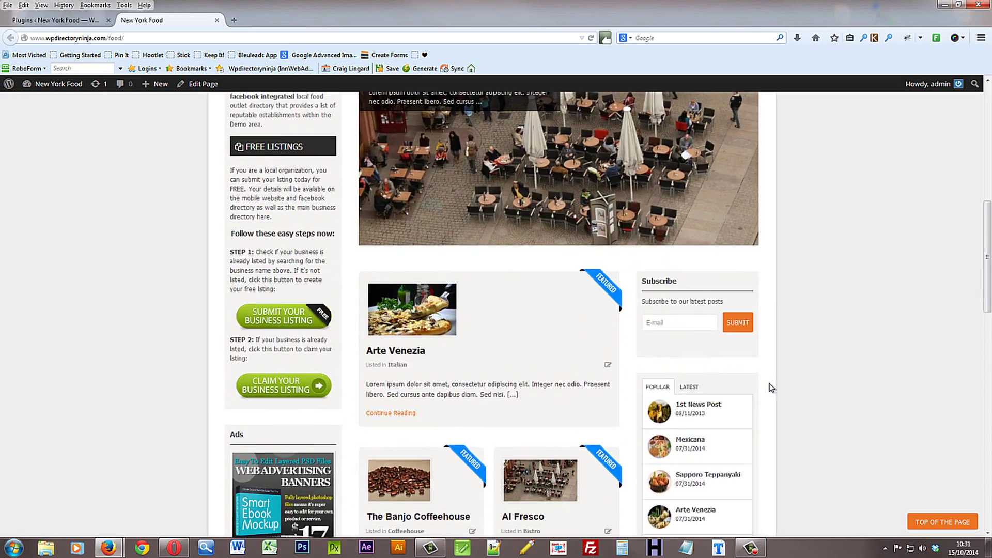
{"action": "scroll", "coordinate": [771, 386], "scroll_direction": "up", "scroll_amount": 4}
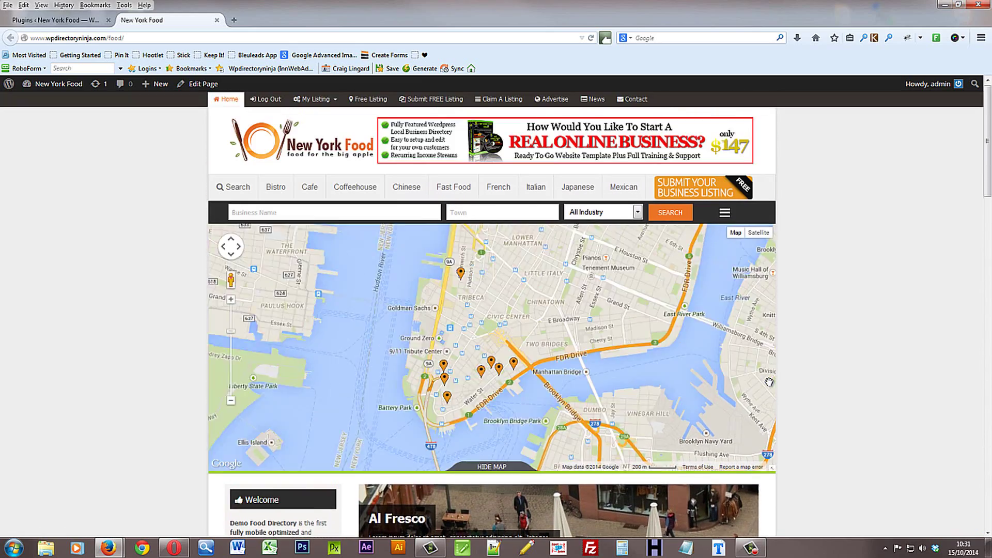
{"action": "scroll", "coordinate": [759, 424], "scroll_direction": "up", "scroll_amount": 3}
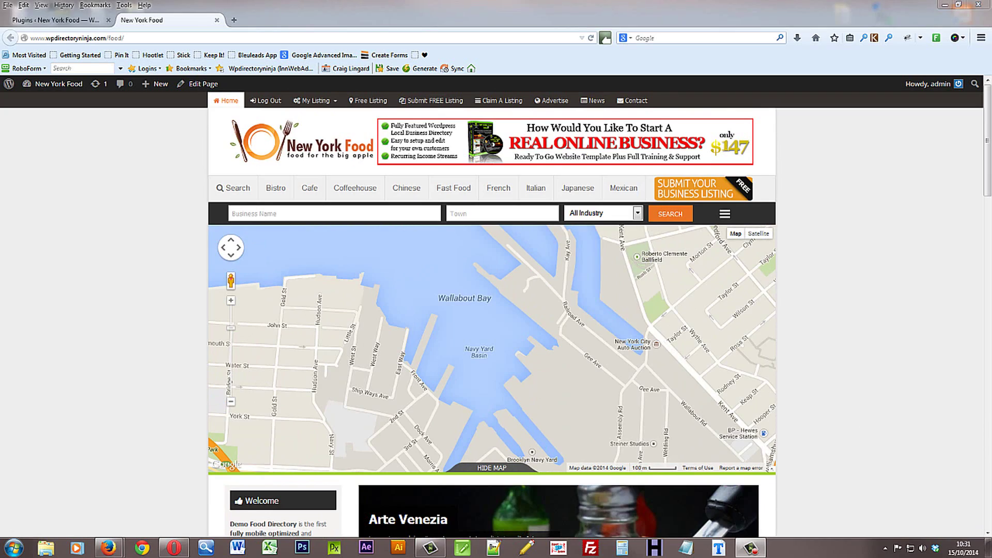
- Return to the Plugins admin page and reveal the AdRotate submenu in the sidebar
{"action": "left_click", "coordinate": [77, 20]}
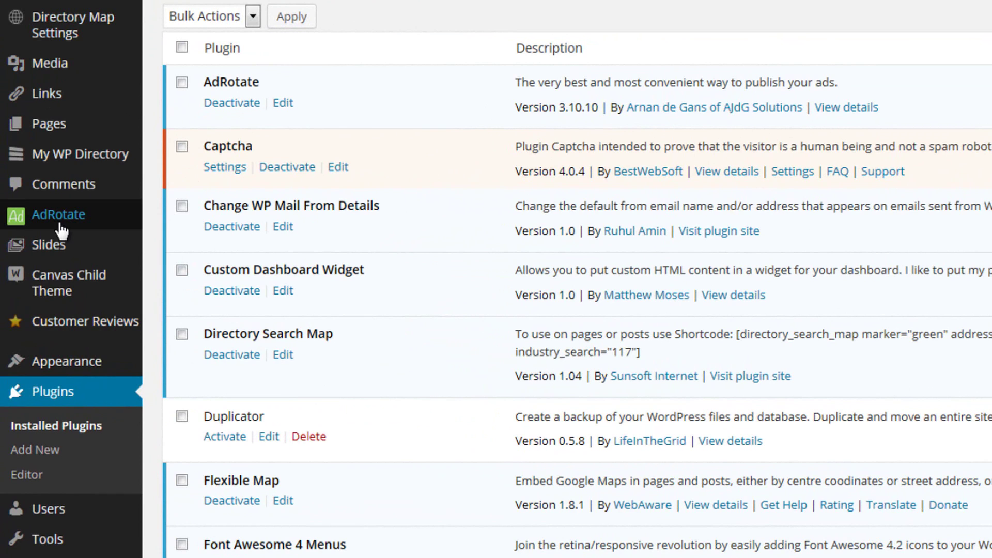
{"action": "mouse_move", "coordinate": [76, 233]}
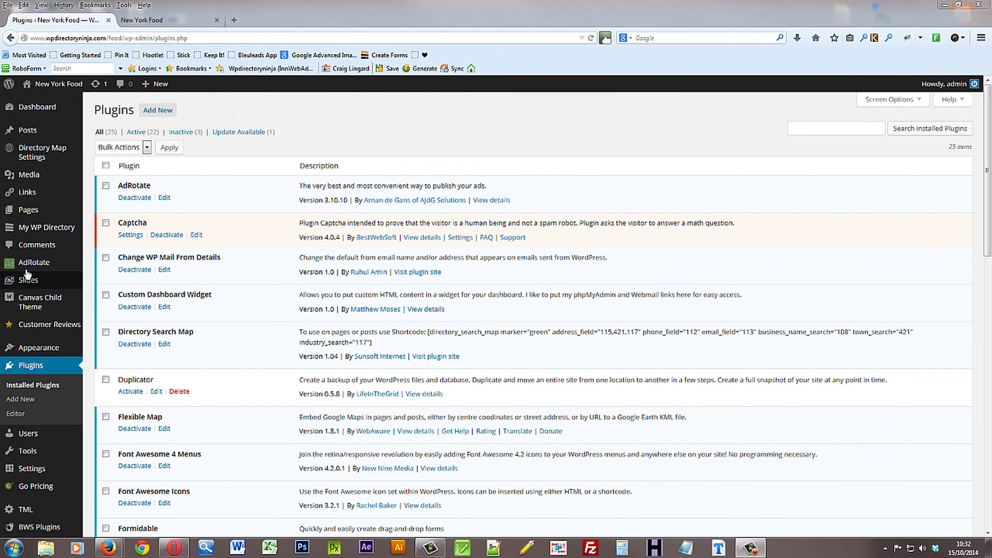
- Look through the AdRotate Manage Ads list and the nine ad groups, then go back to the New York Food front page
{"action": "mouse_move", "coordinate": [29, 259]}
{"action": "left_click", "coordinate": [109, 293]}
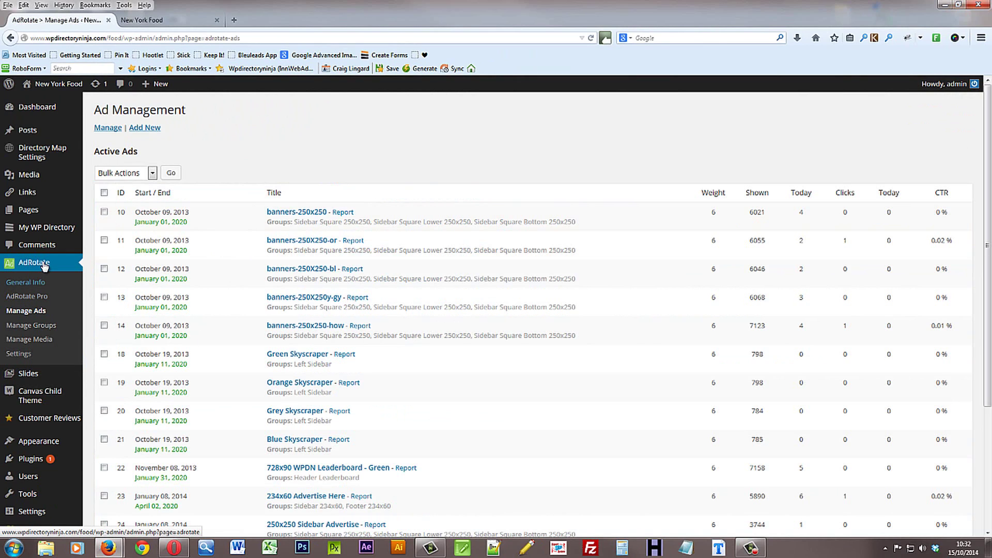
{"action": "scroll", "coordinate": [241, 287], "scroll_direction": "down", "scroll_amount": 5}
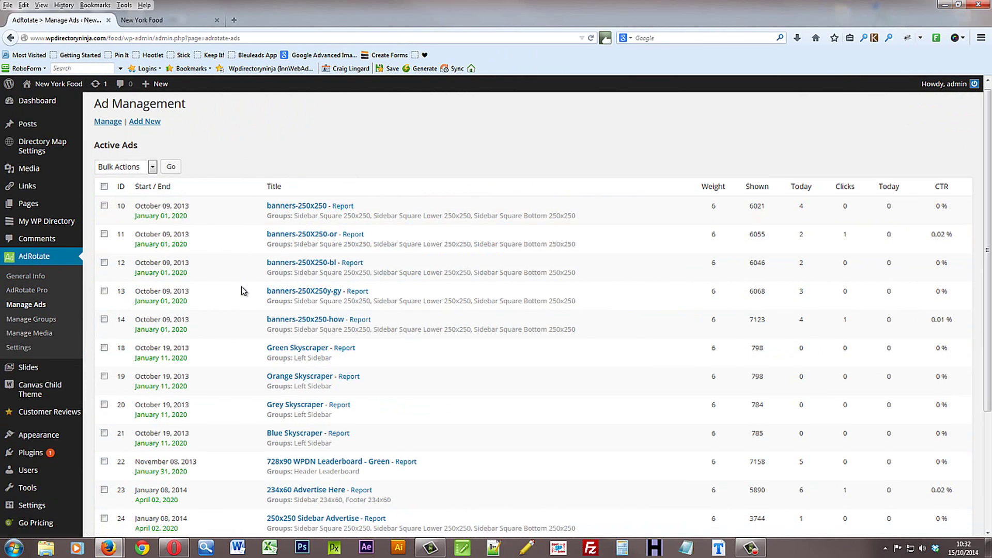
{"action": "scroll", "coordinate": [241, 287], "scroll_direction": "up", "scroll_amount": 3}
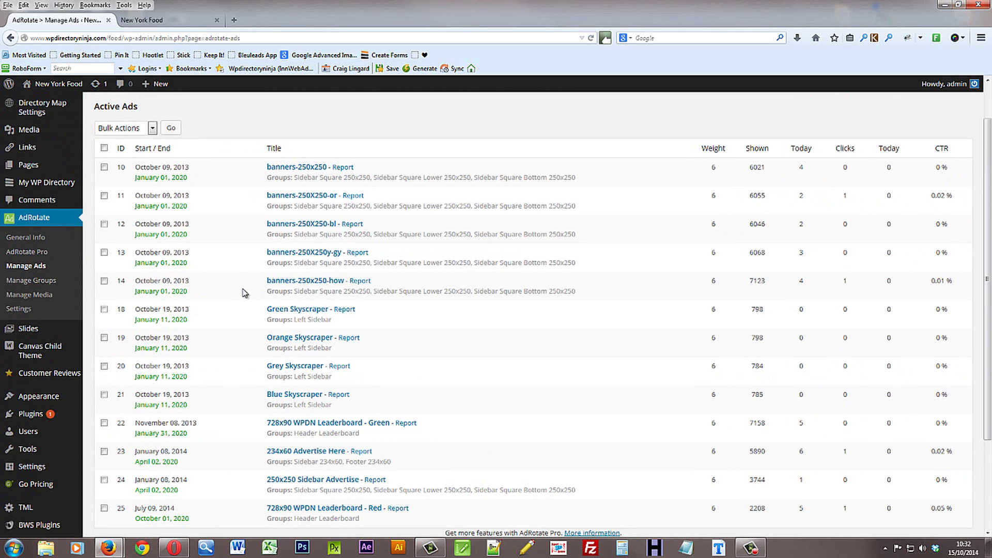
{"action": "left_click", "coordinate": [19, 281]}
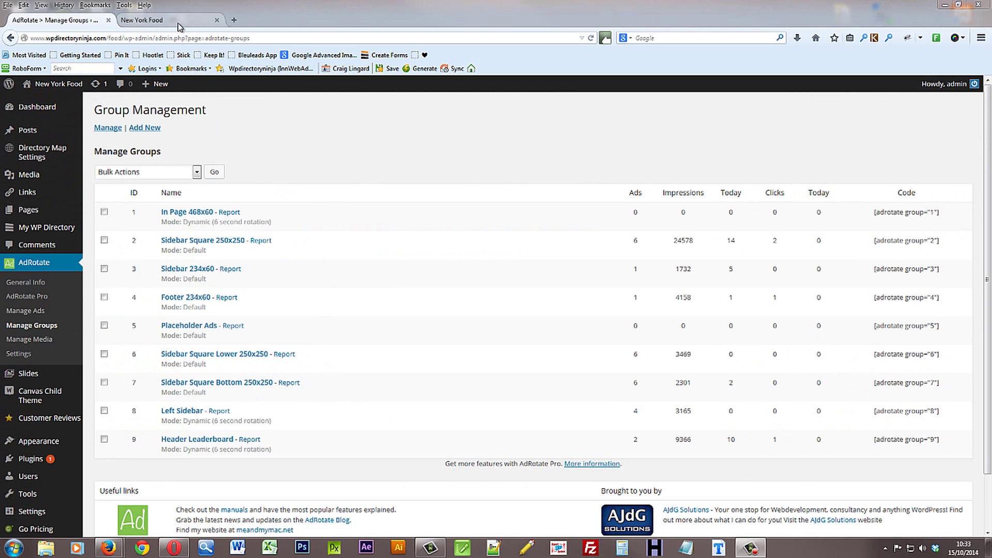
{"action": "left_click", "coordinate": [207, 21]}
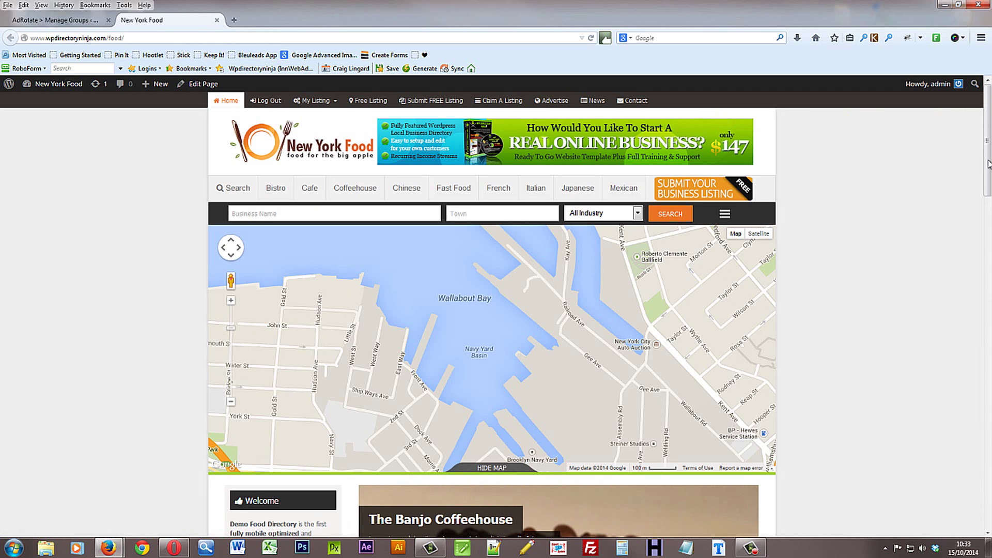
{"action": "left_click_drag", "start_coordinate": [983, 186], "coordinate": [983, 401]}
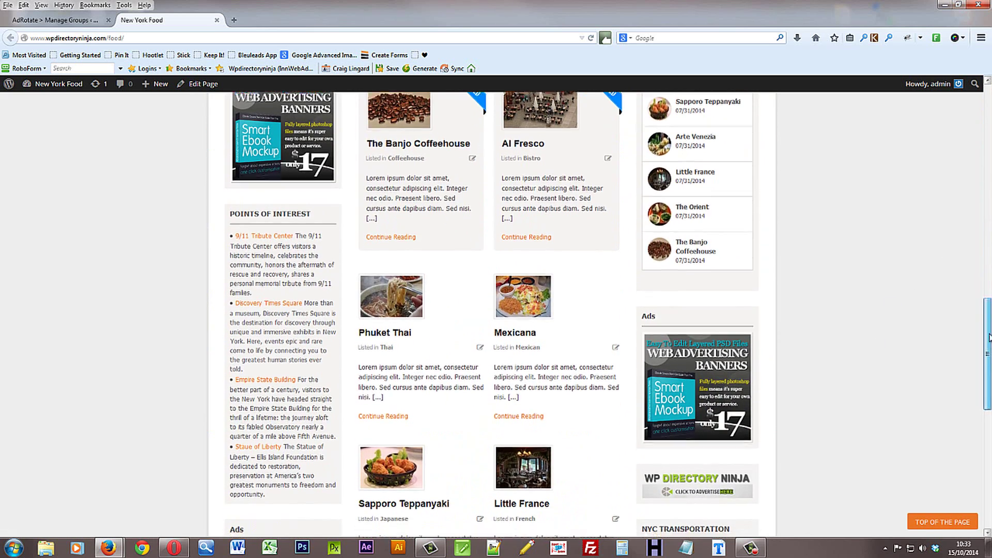
{"action": "left_click_drag", "start_coordinate": [987, 324], "coordinate": [988, 349]}
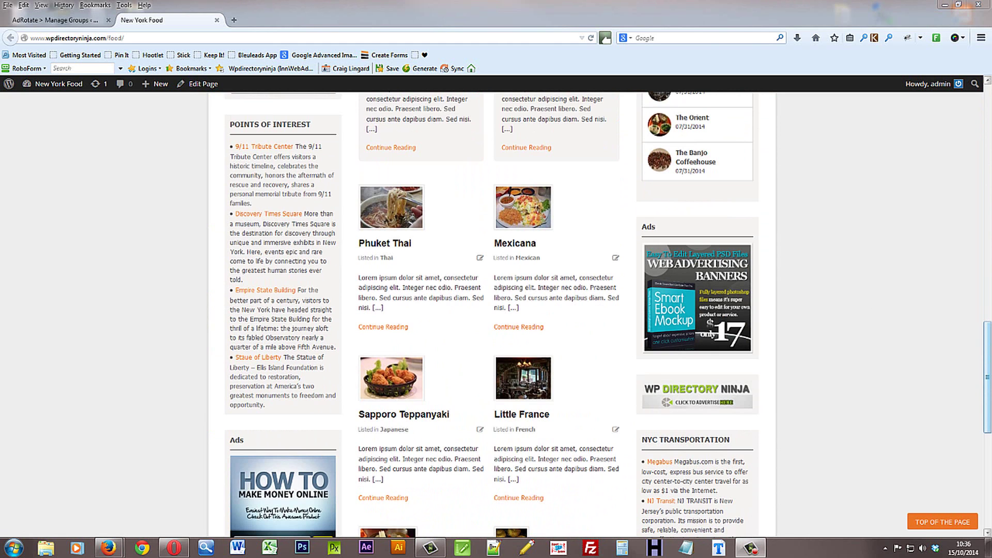
{"action": "left_click_drag", "start_coordinate": [987, 377], "coordinate": [987, 471]}
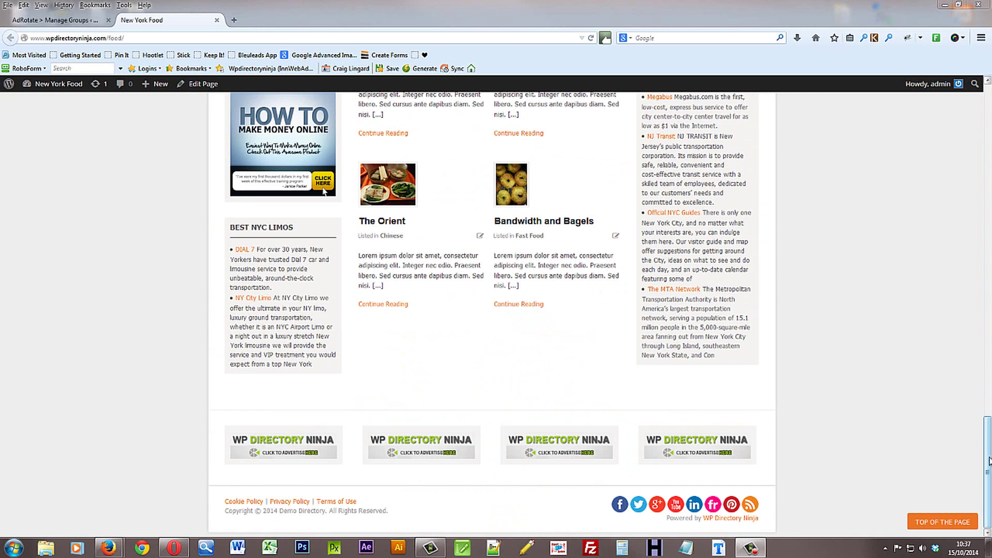
{"action": "left_click_drag", "start_coordinate": [989, 476], "coordinate": [988, 144]}
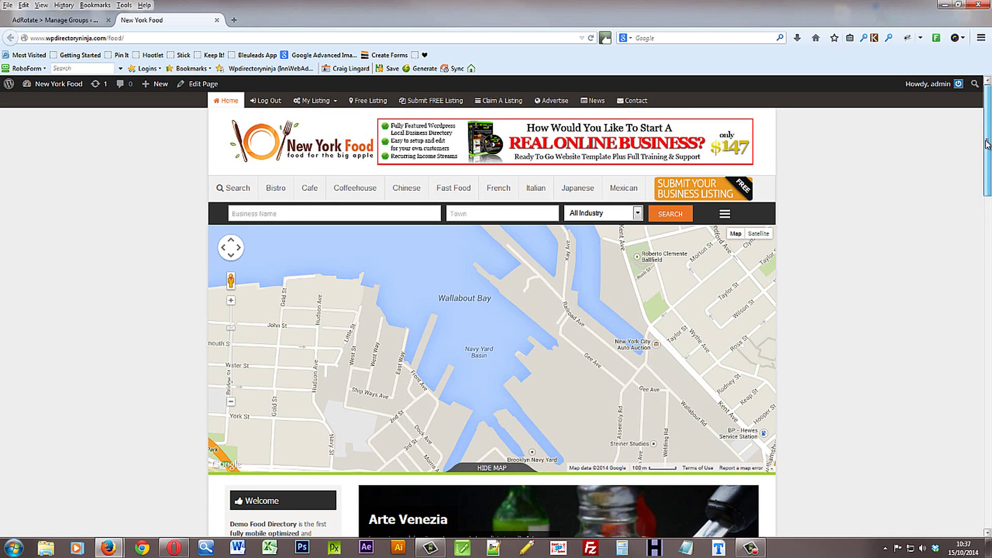
- From Manage Ads, after rechecking the front page, open '728x90 WPDN Leaderboard - Red' for editing
{"action": "left_click", "coordinate": [61, 20]}
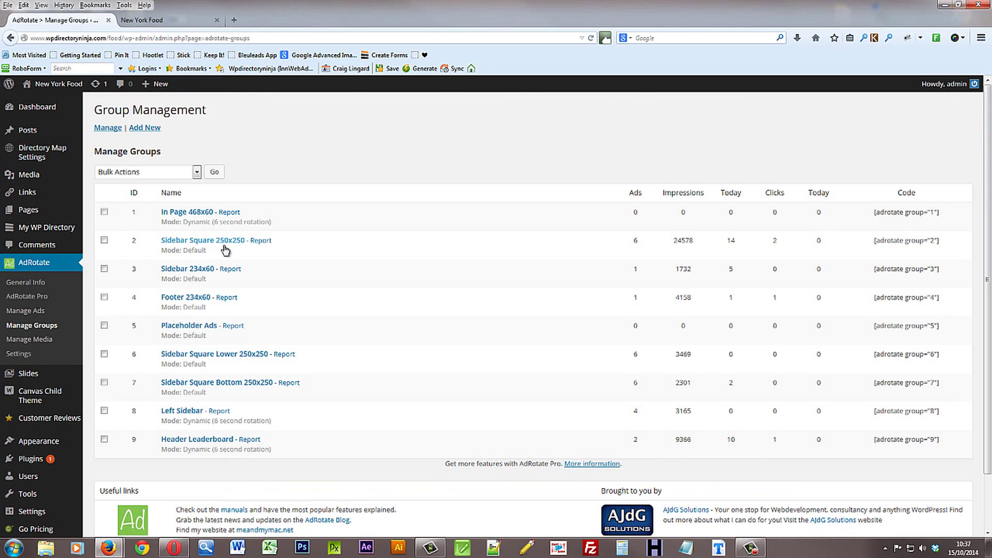
{"action": "left_click", "coordinate": [23, 312]}
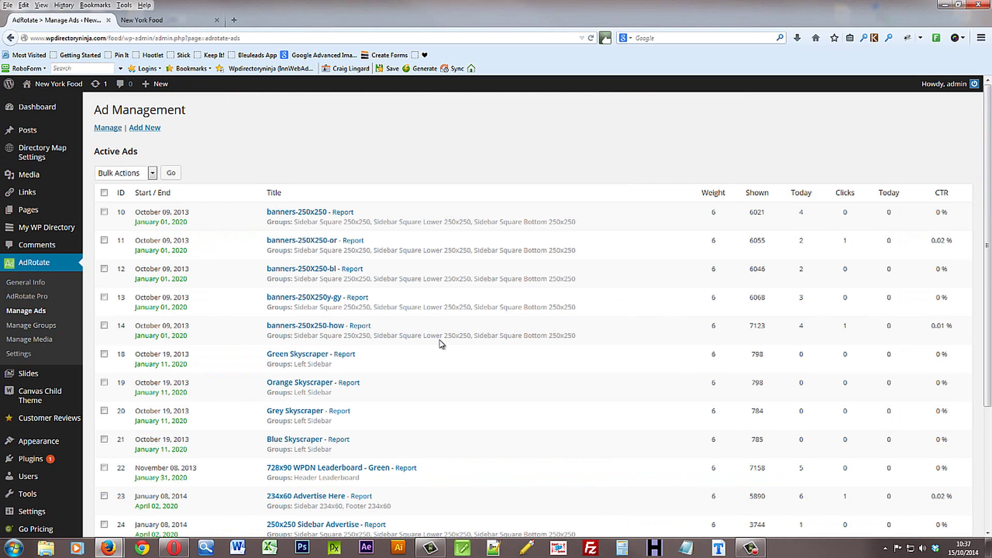
{"action": "scroll", "coordinate": [442, 348], "scroll_direction": "down", "scroll_amount": 4}
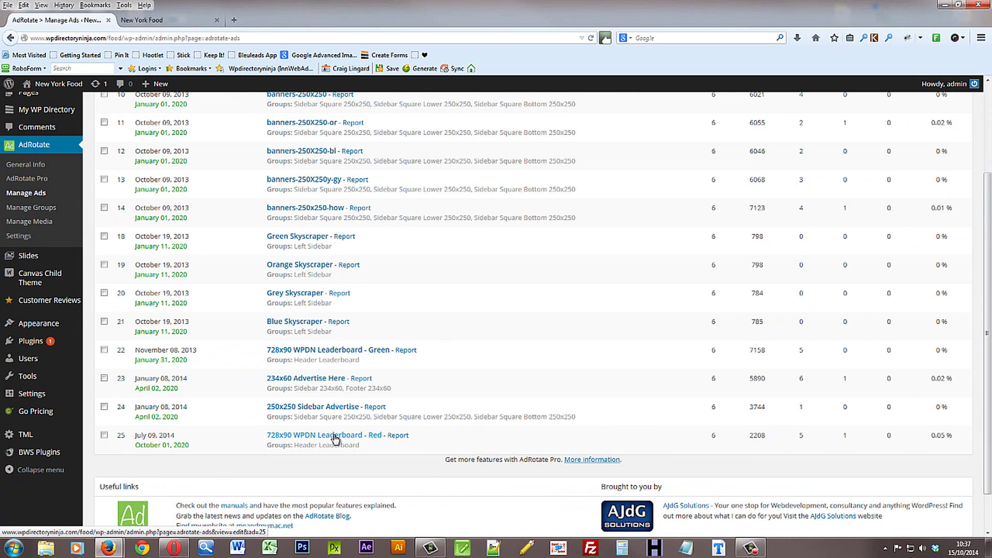
{"action": "left_click", "coordinate": [176, 20]}
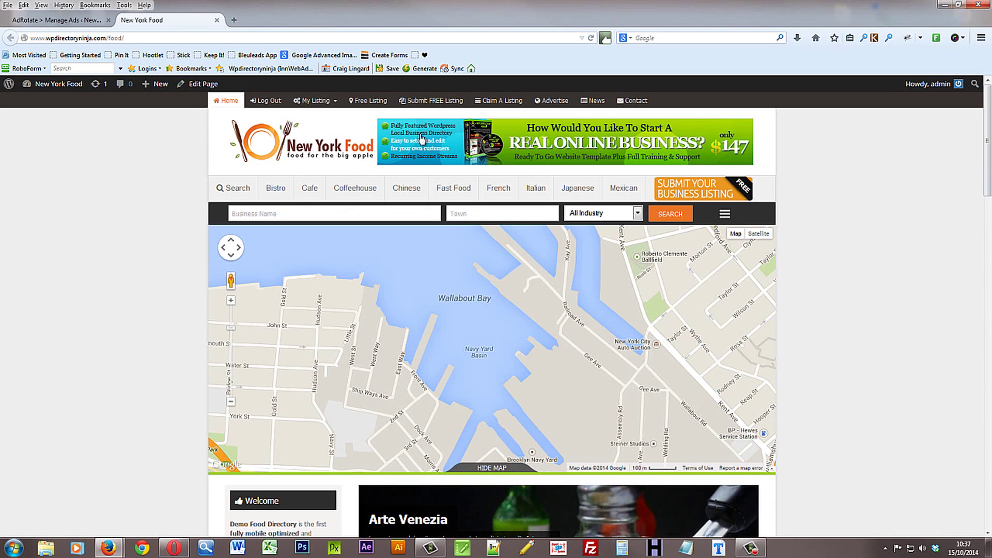
{"action": "left_click", "coordinate": [57, 21]}
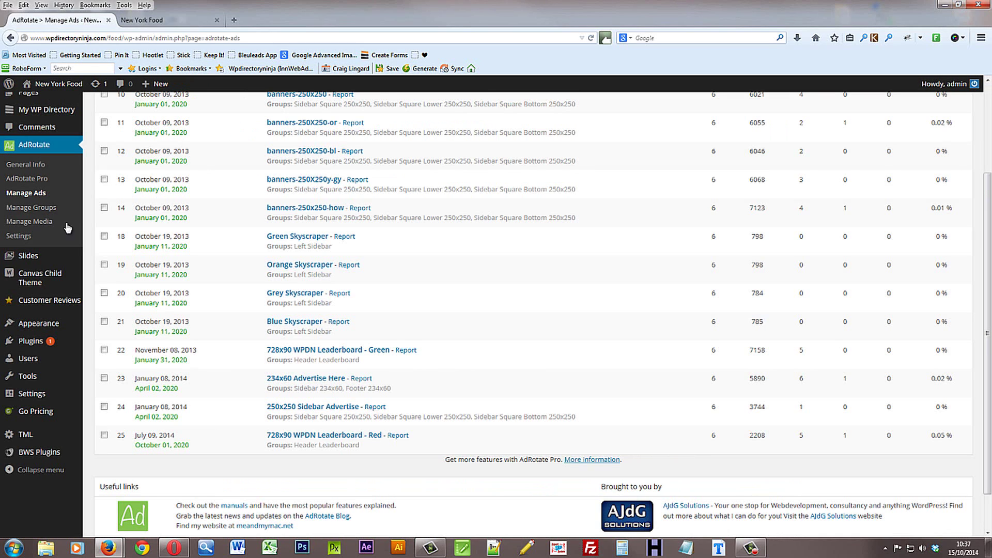
{"action": "left_click", "coordinate": [313, 435]}
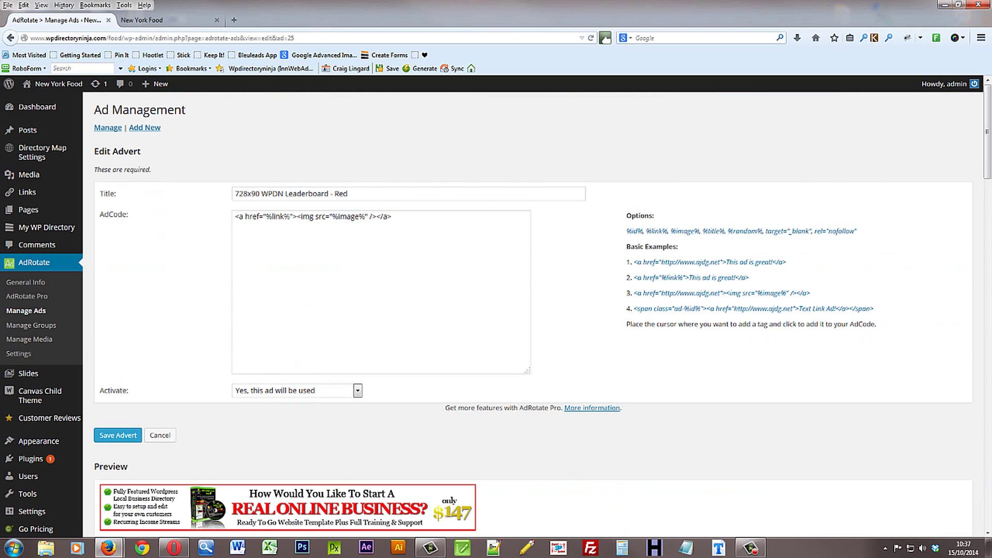
{"action": "scroll", "coordinate": [353, 243], "scroll_direction": "down", "scroll_amount": 5}
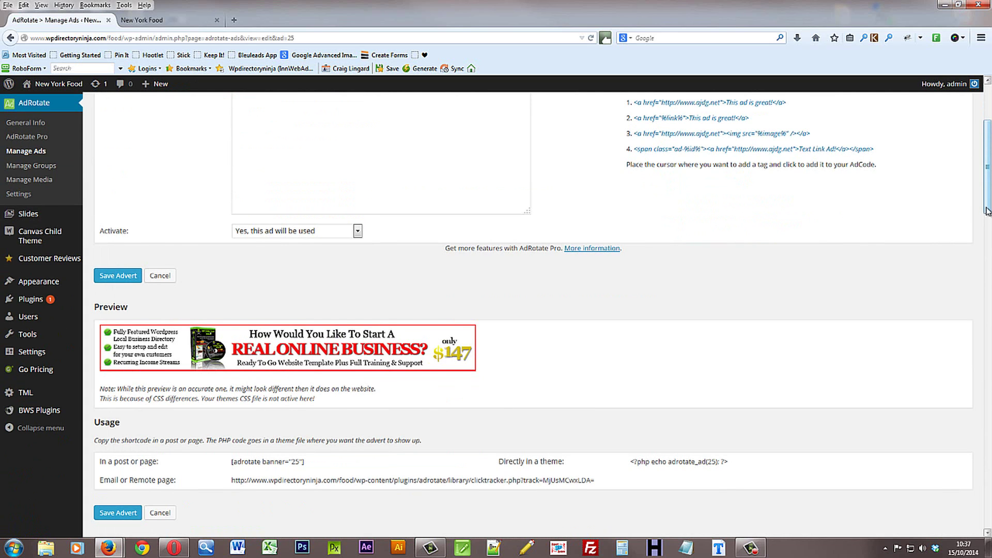
{"action": "scroll", "coordinate": [987, 158], "scroll_direction": "up", "scroll_amount": 5}
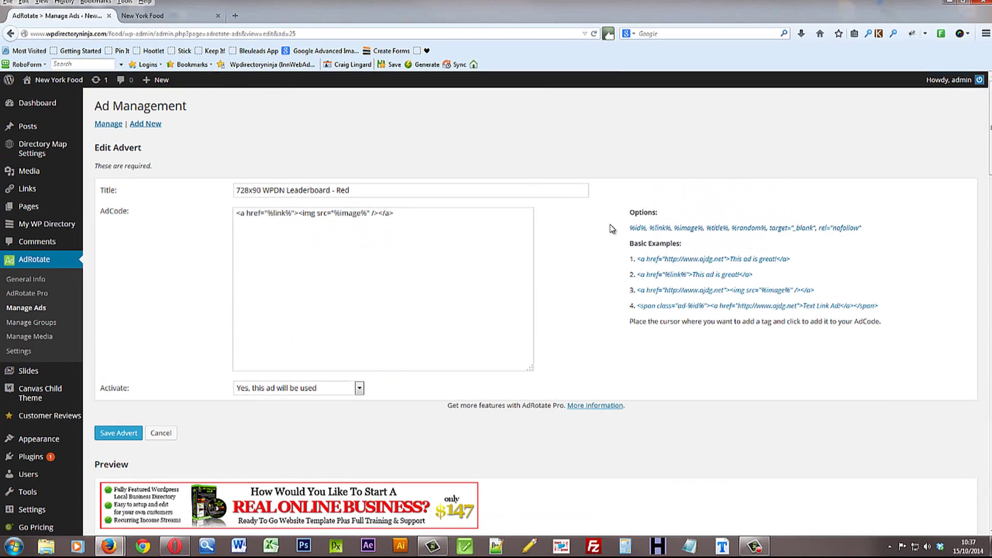
{"action": "left_click", "coordinate": [348, 193]}
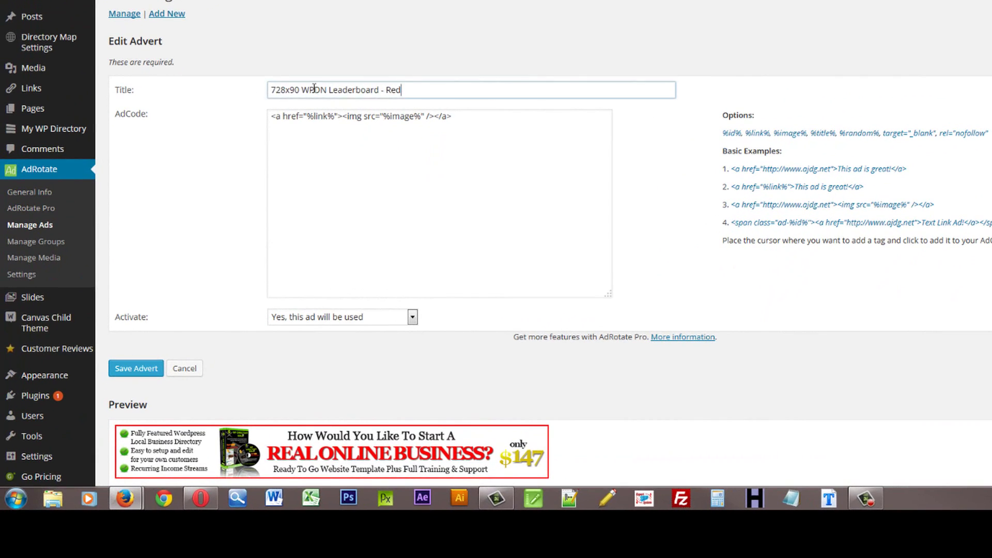
{"action": "key", "text": "ctrl+a"}
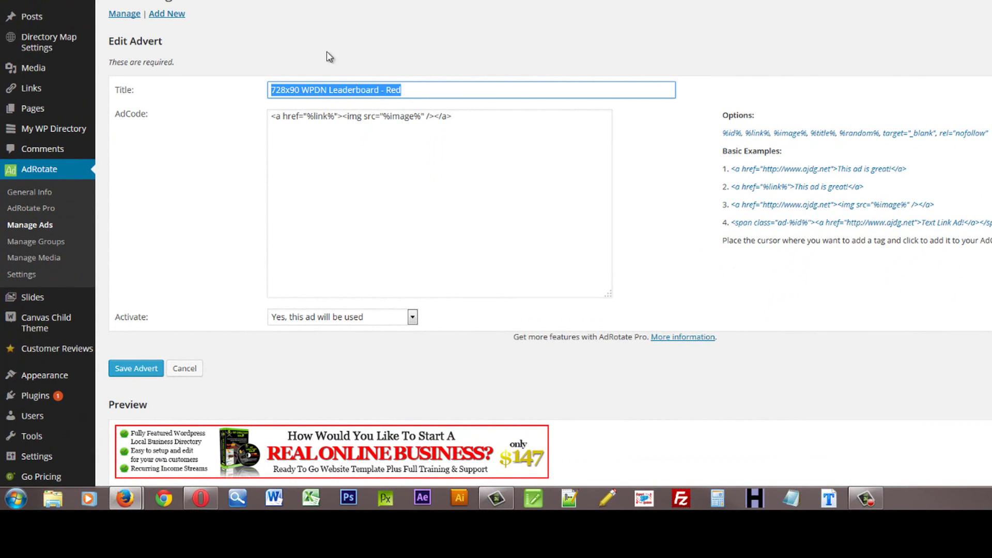
{"action": "left_click", "coordinate": [297, 91]}
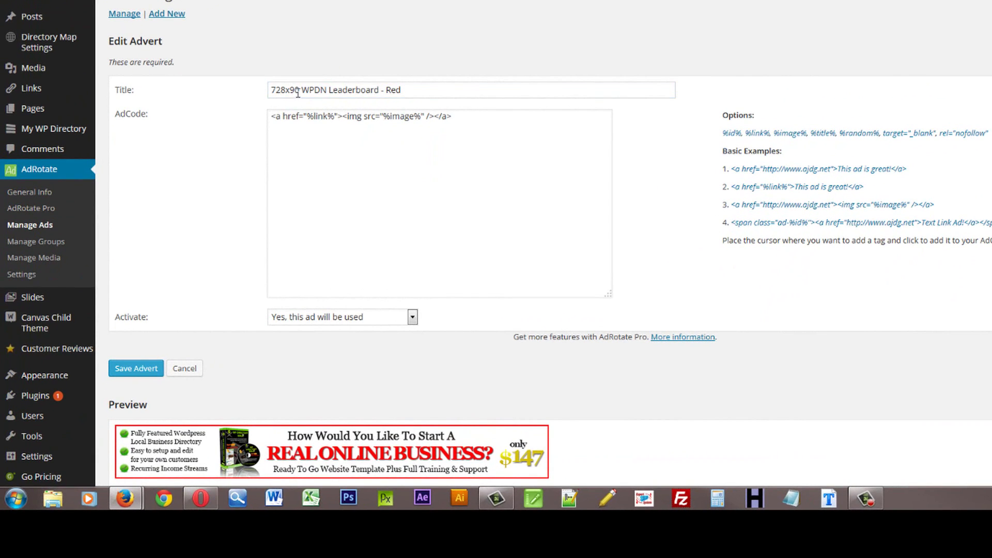
{"action": "key", "text": "ctrl+a"}
{"action": "left_click_drag", "start_coordinate": [303, 92], "coordinate": [388, 93]}
{"action": "left_click", "coordinate": [387, 91]}
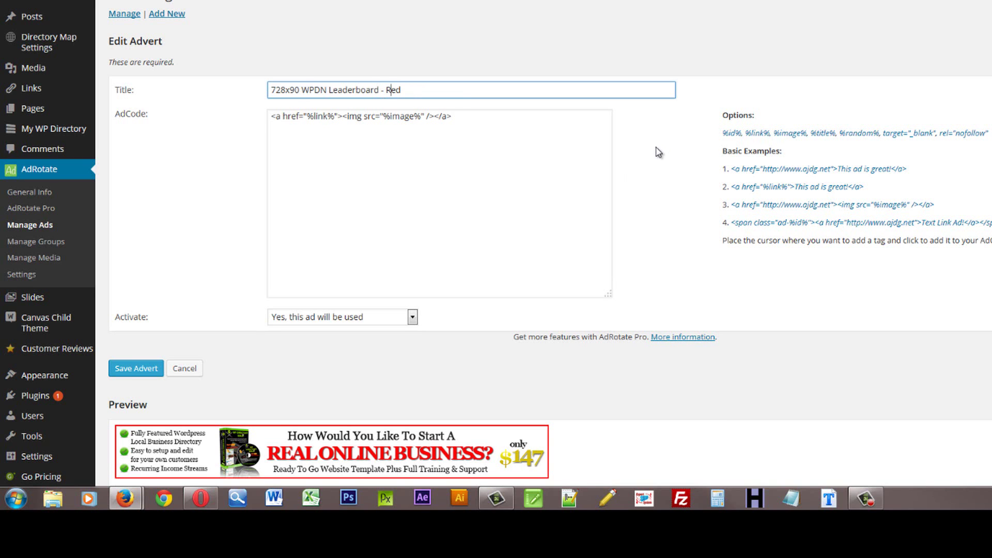
{"action": "scroll", "coordinate": [653, 147], "scroll_direction": "down", "scroll_amount": 2}
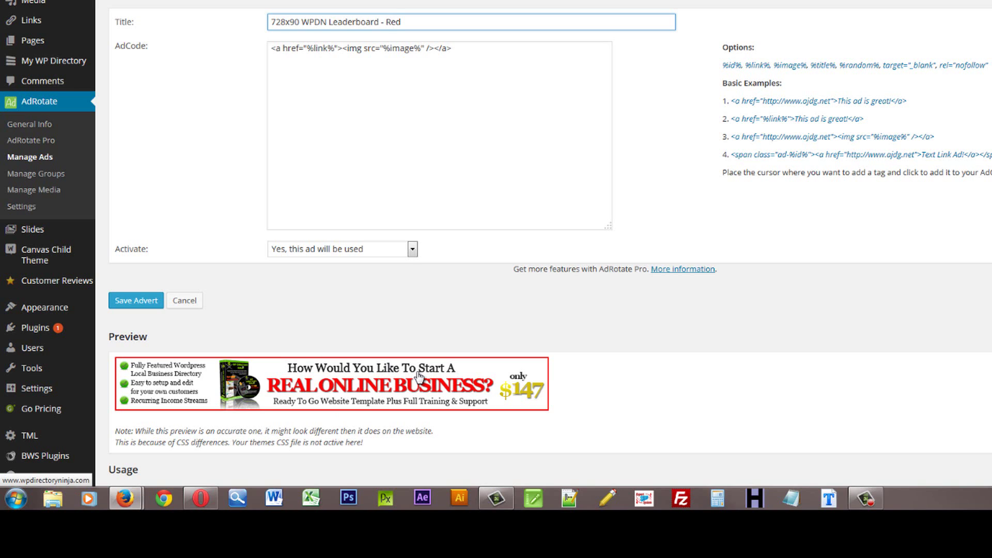
{"action": "left_click_drag", "start_coordinate": [458, 48], "coordinate": [241, 27]}
{"action": "left_click", "coordinate": [370, 81]}
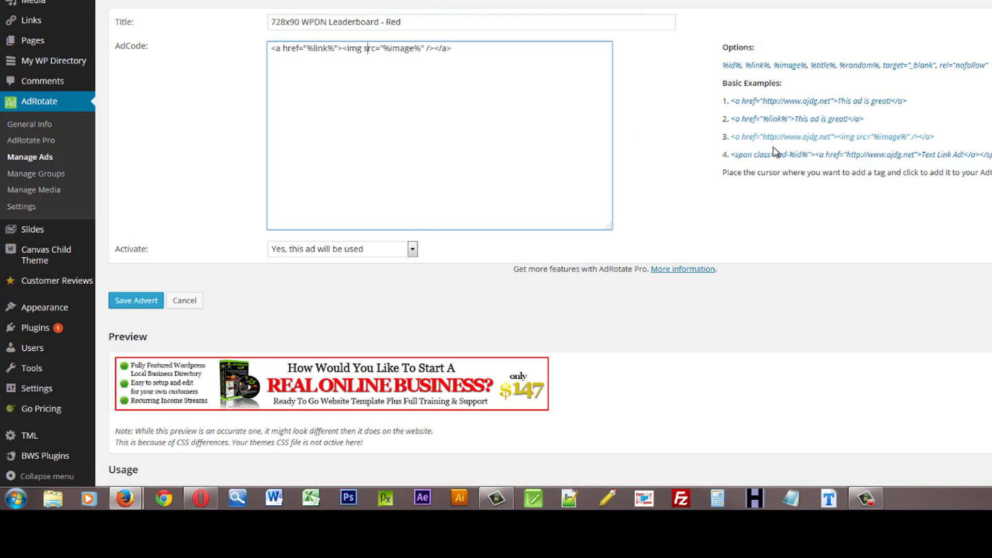
{"action": "left_click_drag", "start_coordinate": [952, 138], "coordinate": [730, 138]}
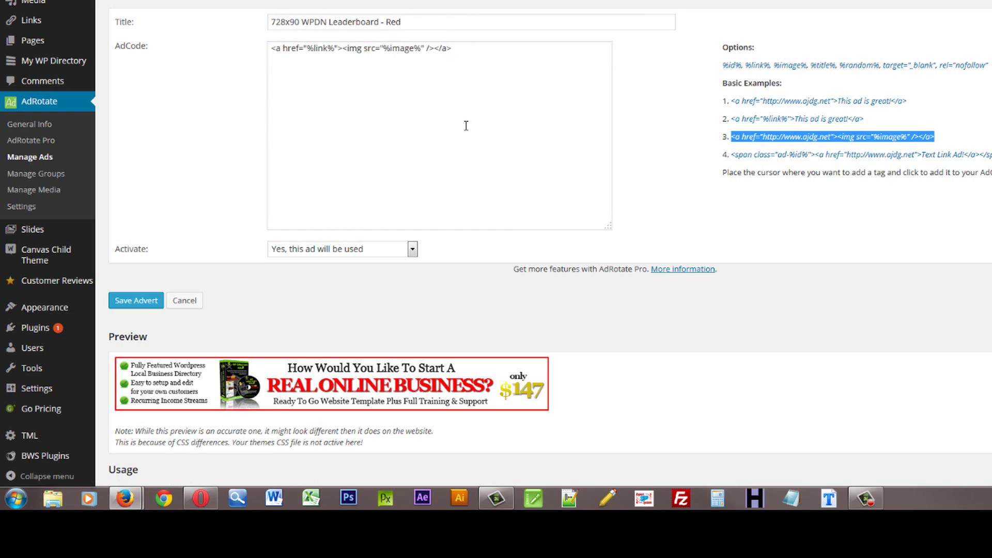
{"action": "left_click", "coordinate": [527, 102]}
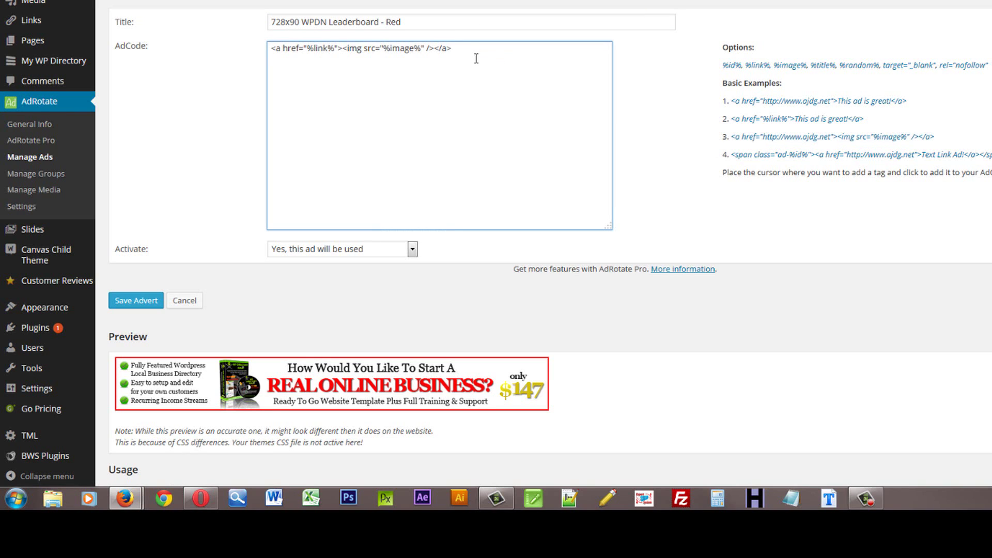
{"action": "left_click", "coordinate": [644, 166]}
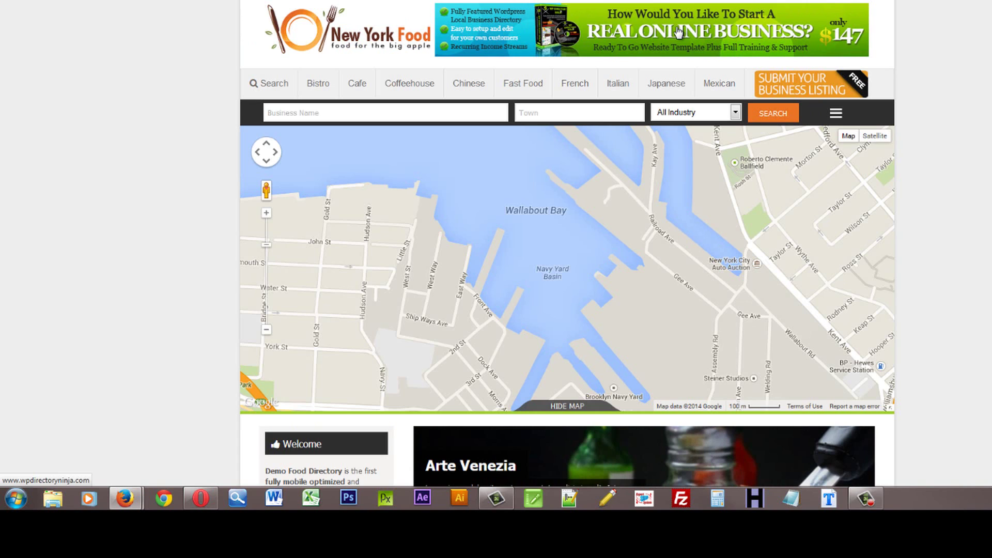
{"action": "left_click", "coordinate": [636, 33]}
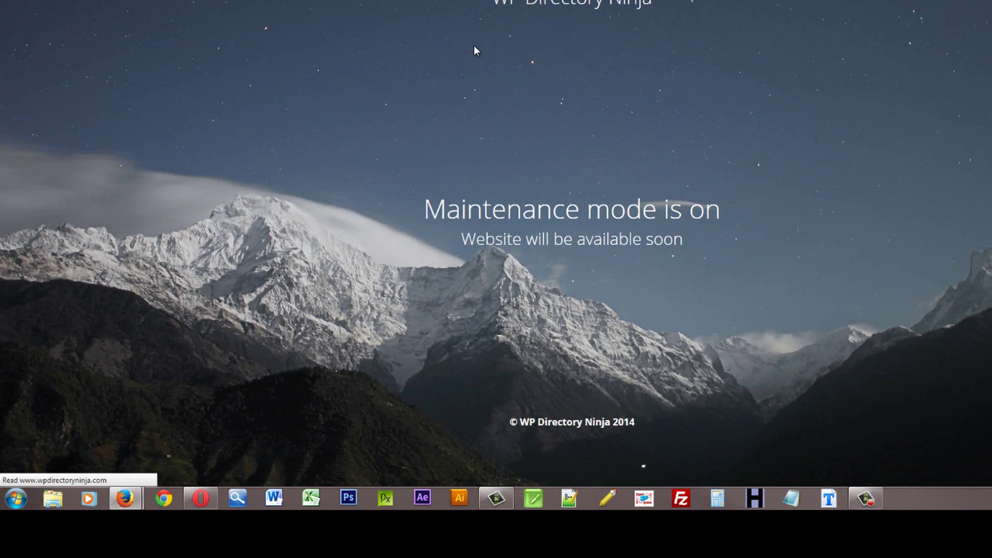
{"action": "key", "text": "alt+Left"}
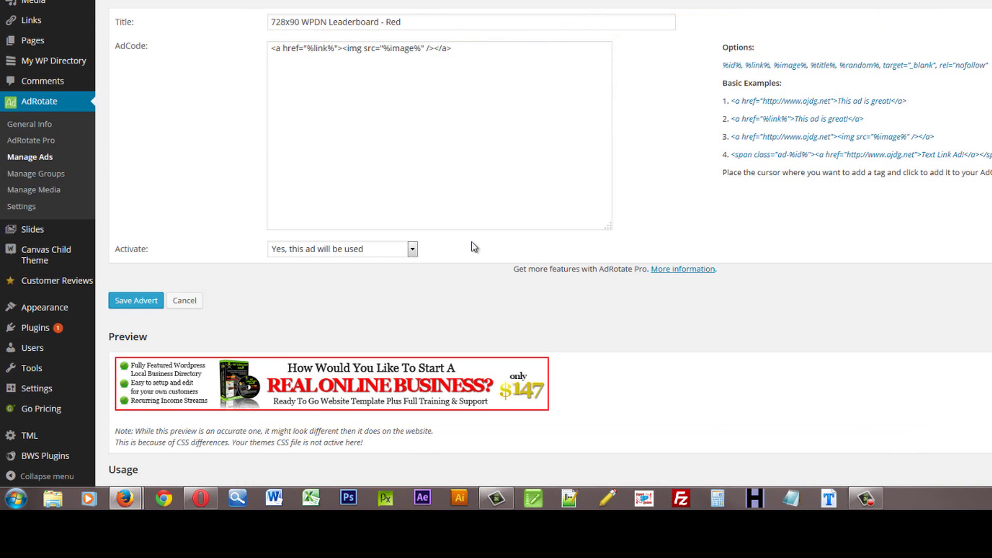
{"action": "scroll", "coordinate": [709, 221], "scroll_direction": "down", "scroll_amount": 5}
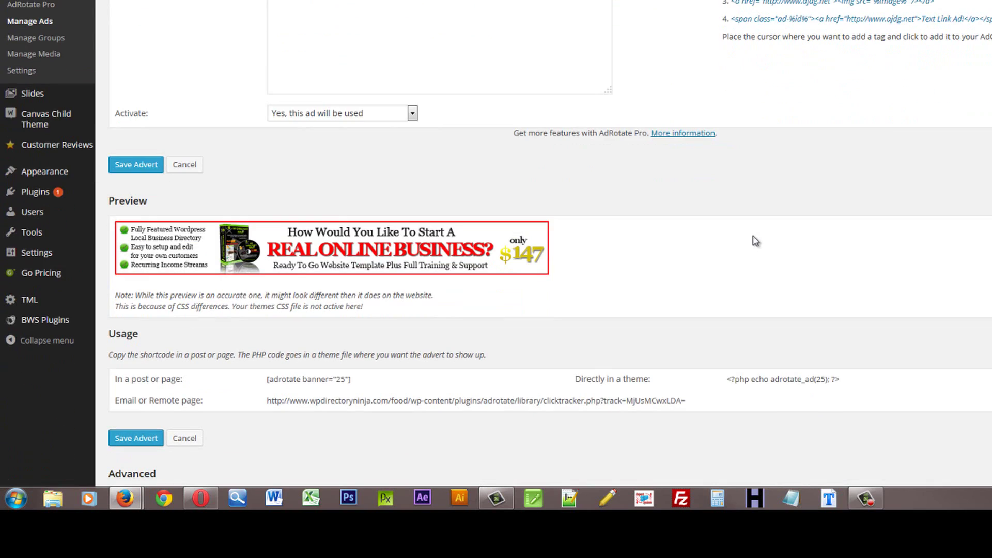
{"action": "scroll", "coordinate": [717, 291], "scroll_direction": "down", "scroll_amount": 3}
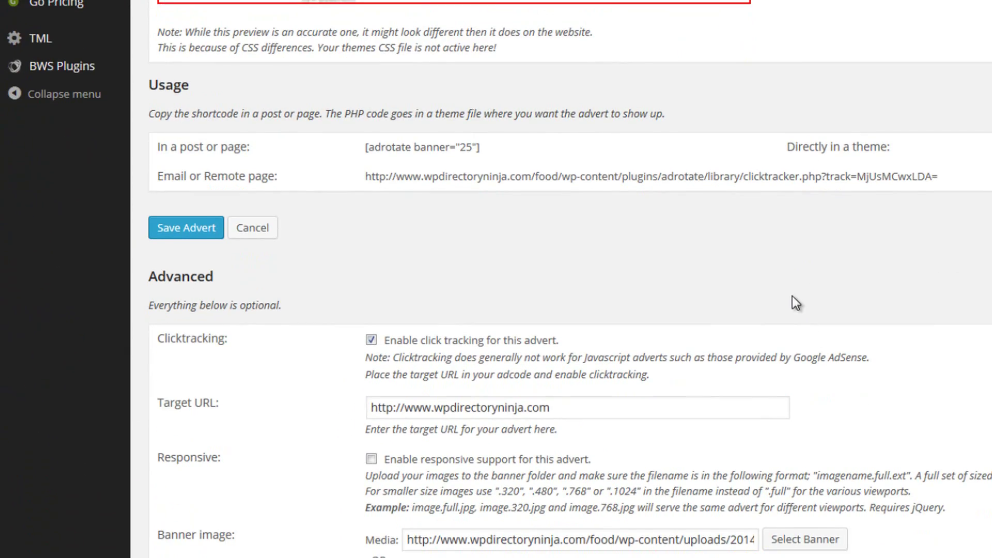
{"action": "scroll", "coordinate": [792, 296], "scroll_direction": "down", "scroll_amount": 4}
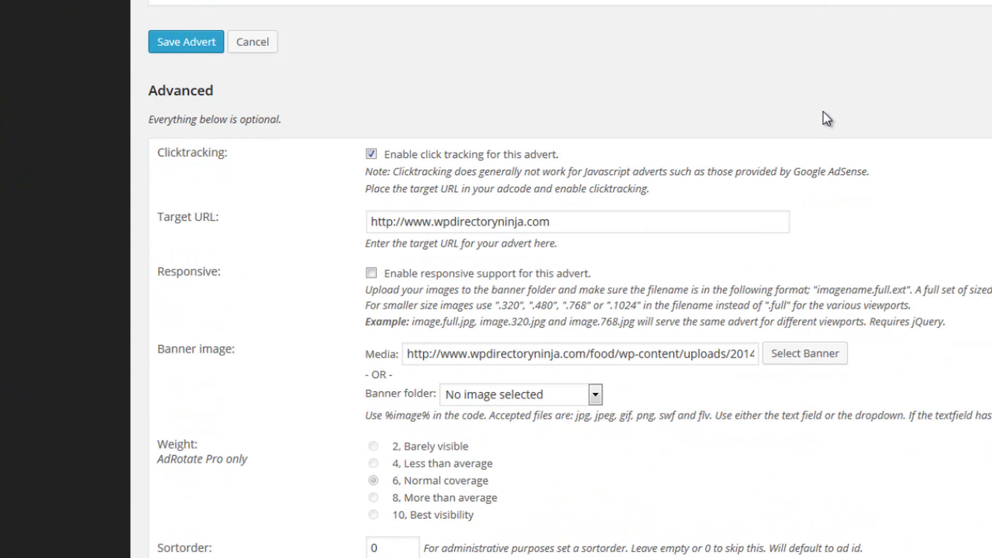
{"action": "scroll", "coordinate": [823, 118], "scroll_direction": "down", "scroll_amount": 2}
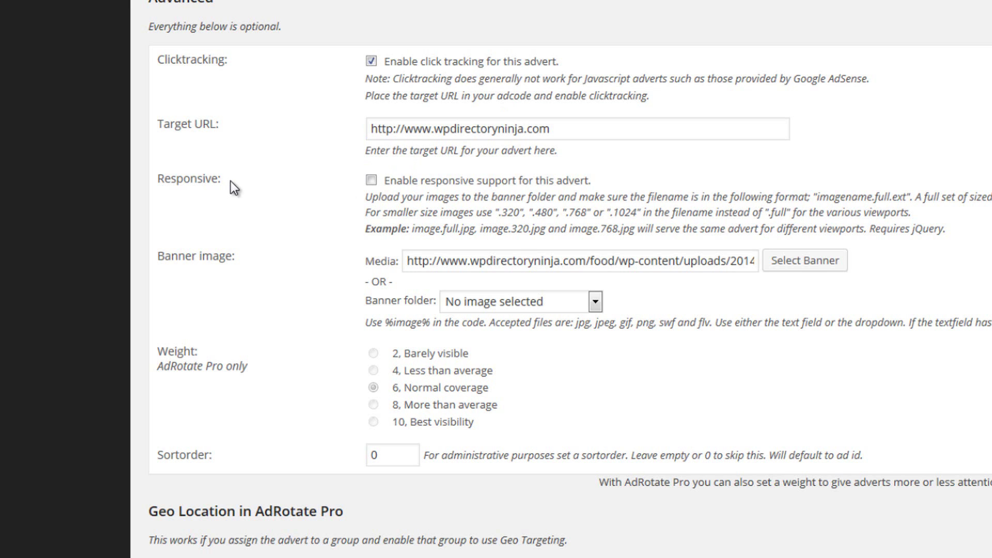
{"action": "left_click_drag", "start_coordinate": [572, 129], "coordinate": [284, 130]}
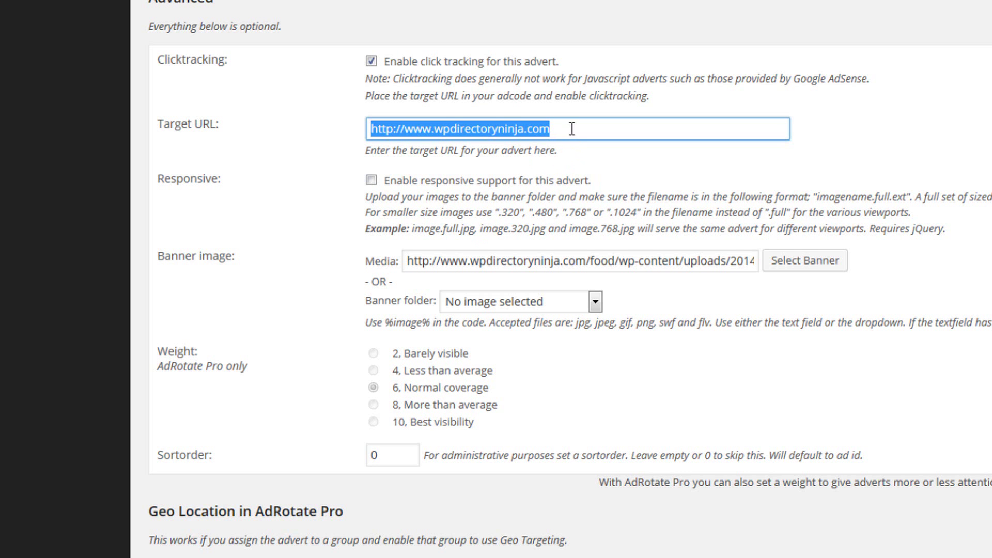
{"action": "left_click", "coordinate": [572, 129]}
{"action": "left_click_drag", "start_coordinate": [572, 129], "coordinate": [270, 128]}
{"action": "left_click", "coordinate": [583, 130]}
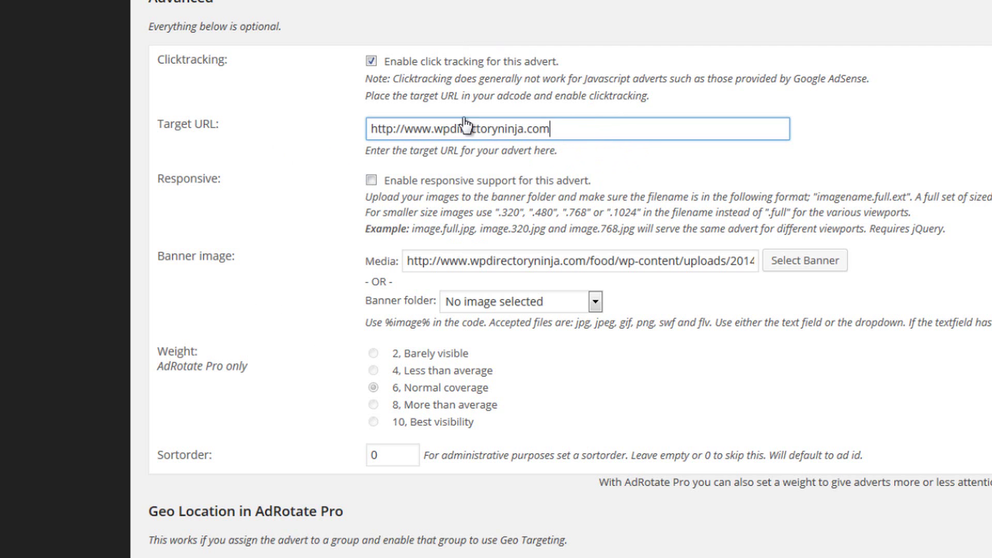
{"action": "scroll", "coordinate": [484, 129], "scroll_direction": "up", "scroll_amount": 5}
{"action": "scroll", "coordinate": [436, 124], "scroll_direction": "up", "scroll_amount": 5}
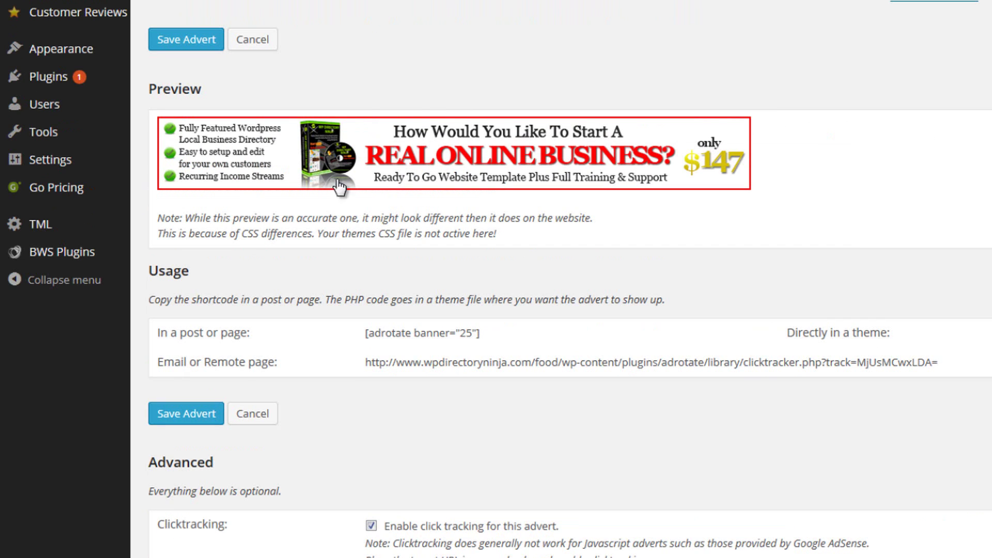
{"action": "scroll", "coordinate": [326, 364], "scroll_direction": "down", "scroll_amount": 8}
{"action": "scroll", "coordinate": [324, 363], "scroll_direction": "down", "scroll_amount": 5}
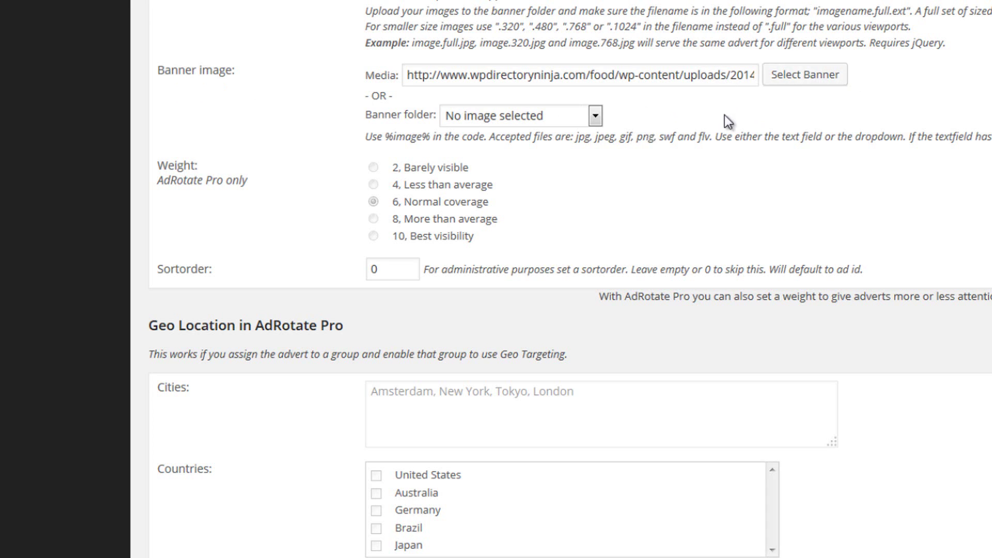
{"action": "left_click", "coordinate": [454, 76]}
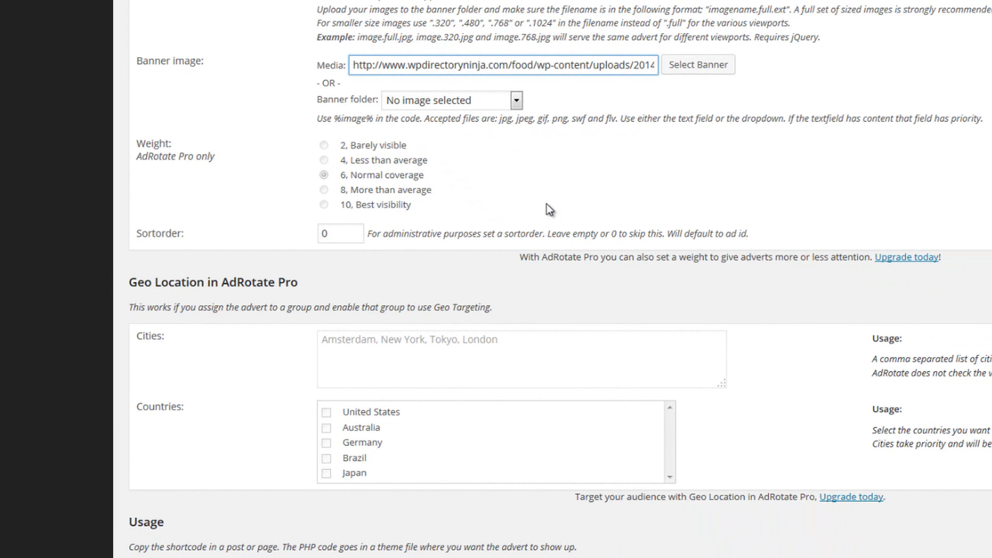
{"action": "scroll", "coordinate": [551, 196], "scroll_direction": "down", "scroll_amount": 3}
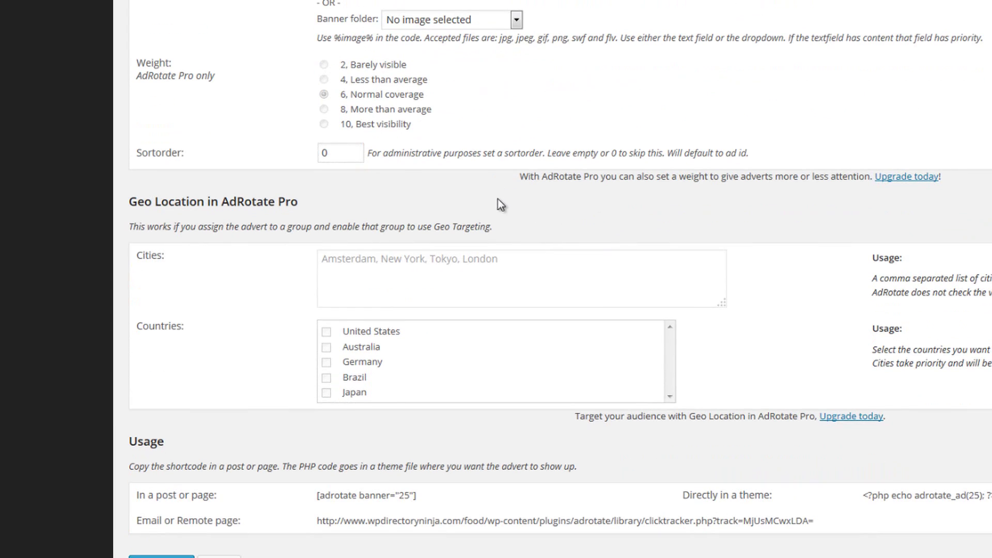
{"action": "scroll", "coordinate": [713, 214], "scroll_direction": "down", "scroll_amount": 5}
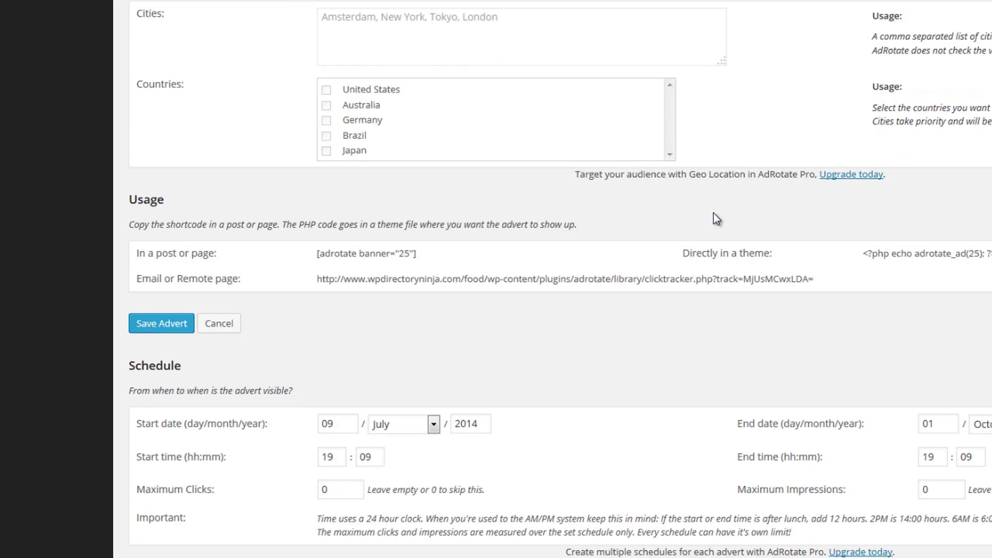
{"action": "scroll", "coordinate": [714, 214], "scroll_direction": "up", "scroll_amount": 5}
{"action": "scroll", "coordinate": [715, 213], "scroll_direction": "up", "scroll_amount": 6}
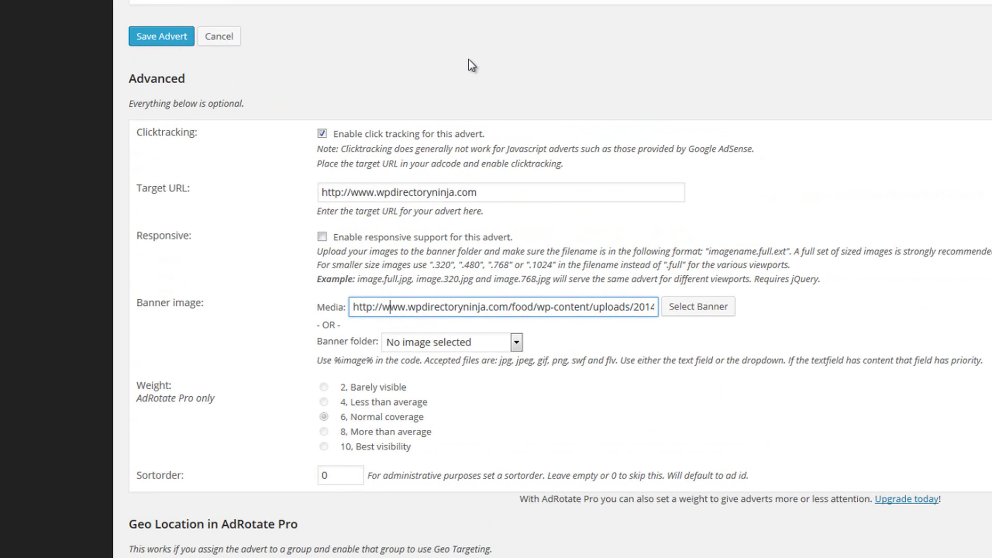
{"action": "scroll", "coordinate": [985, 176], "scroll_direction": "down", "scroll_amount": 3}
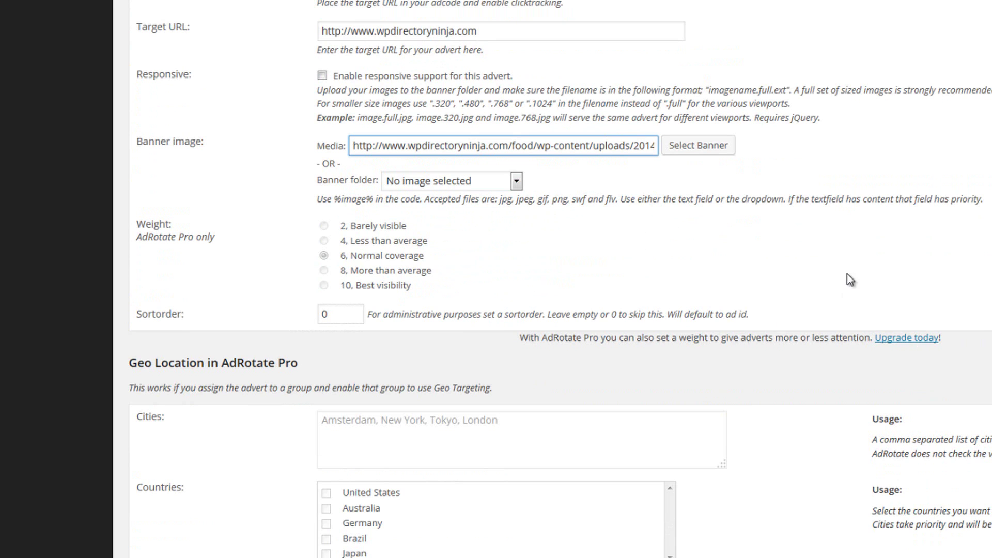
{"action": "scroll", "coordinate": [837, 259], "scroll_direction": "up", "scroll_amount": 2}
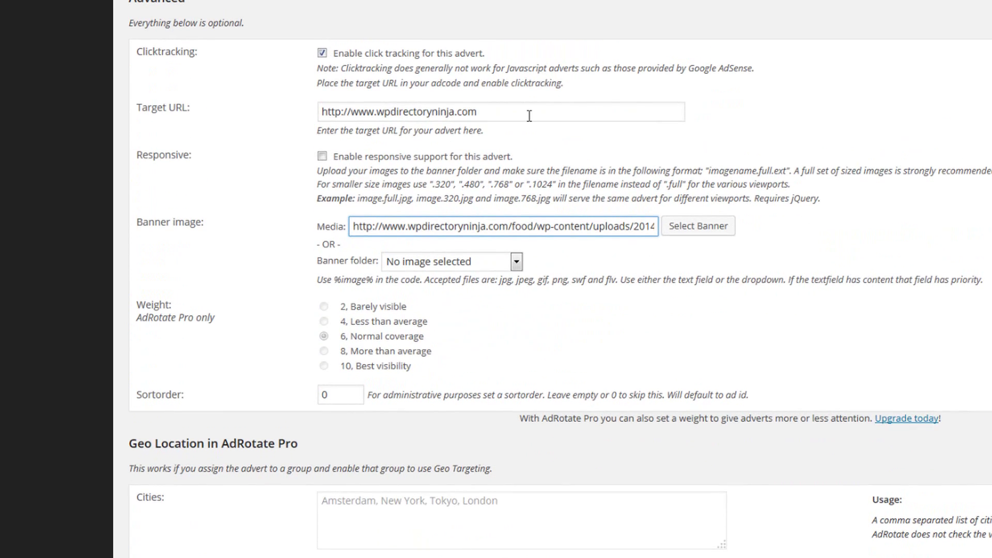
{"action": "scroll", "coordinate": [858, 237], "scroll_direction": "down", "scroll_amount": 15}
{"action": "scroll", "coordinate": [622, 237], "scroll_direction": "down", "scroll_amount": 2}
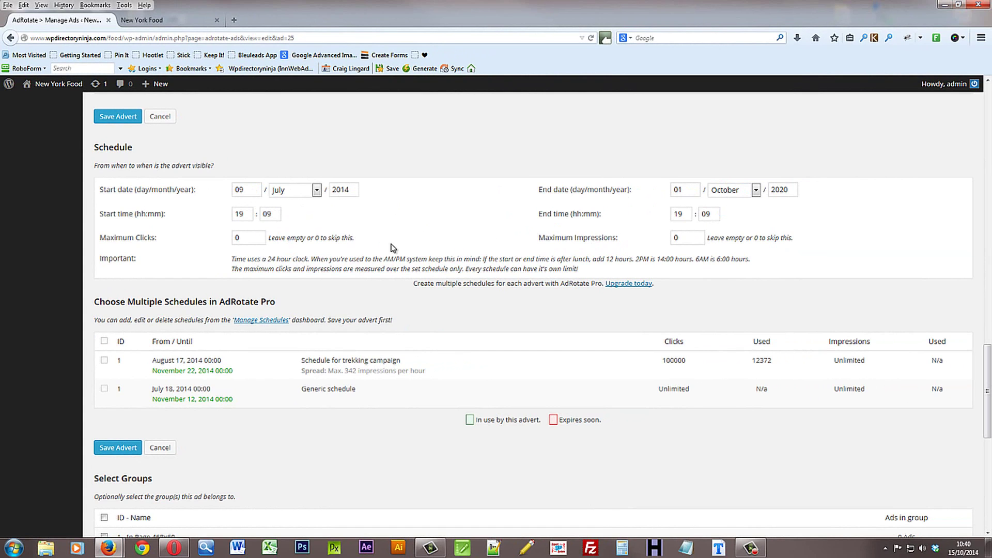
{"action": "scroll", "coordinate": [404, 243], "scroll_direction": "down", "scroll_amount": 3}
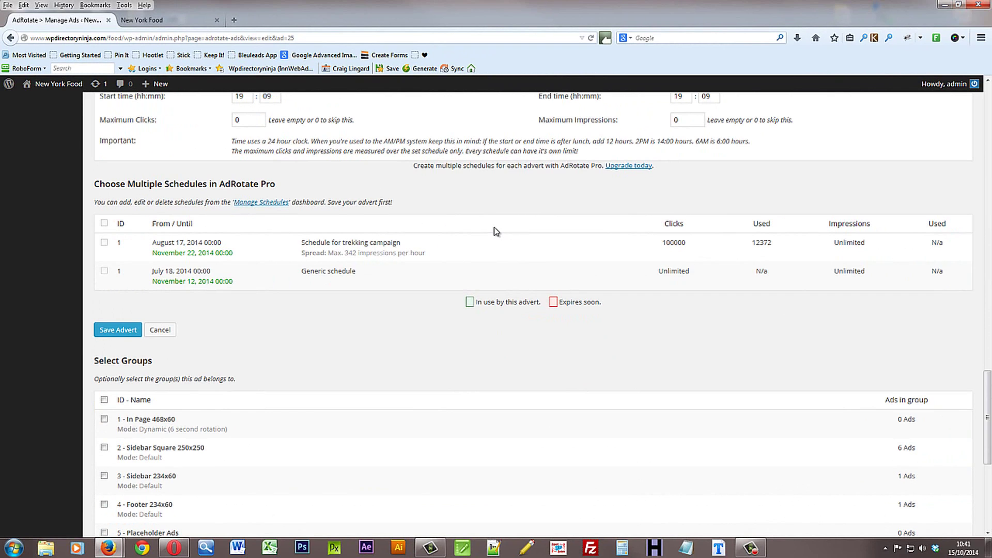
{"action": "scroll", "coordinate": [480, 238], "scroll_direction": "down", "scroll_amount": 3}
{"action": "scroll", "coordinate": [445, 240], "scroll_direction": "down", "scroll_amount": 3}
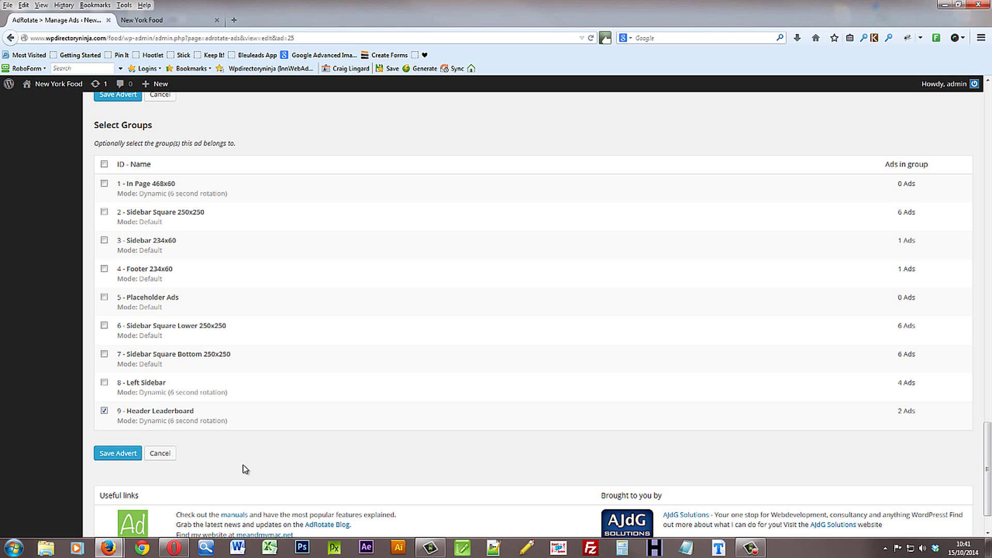
{"action": "scroll", "coordinate": [258, 457], "scroll_direction": "down", "scroll_amount": 1}
{"action": "scroll", "coordinate": [259, 456], "scroll_direction": "down", "scroll_amount": 2}
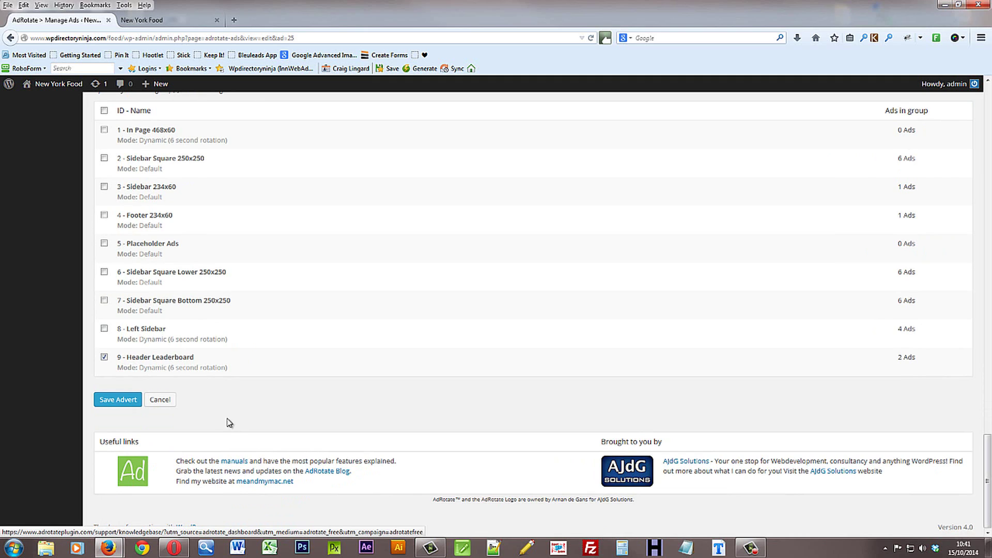
{"action": "scroll", "coordinate": [367, 401], "scroll_direction": "up", "scroll_amount": 2}
{"action": "scroll", "coordinate": [372, 402], "scroll_direction": "up", "scroll_amount": 5}
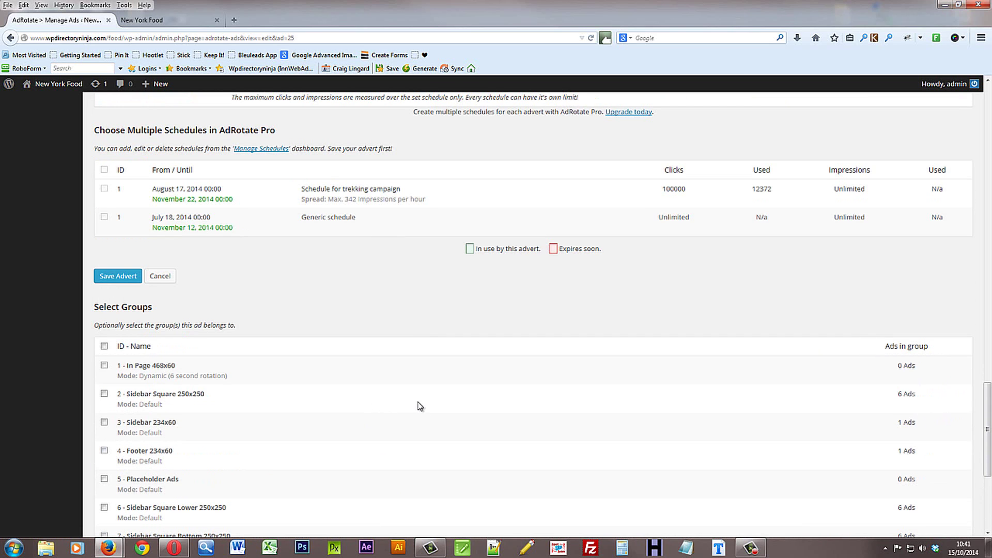
{"action": "scroll", "coordinate": [414, 383], "scroll_direction": "up", "scroll_amount": 20}
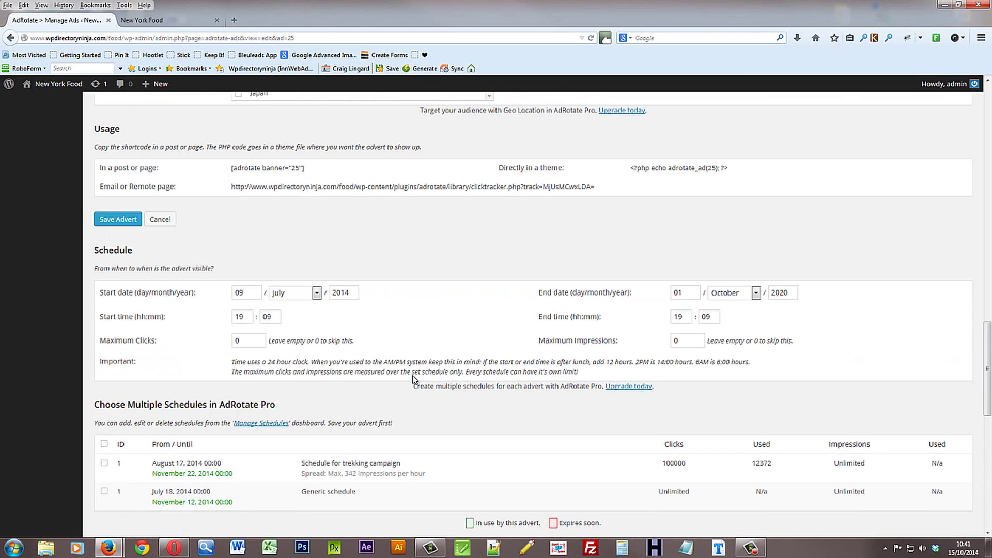
{"action": "scroll", "coordinate": [516, 357], "scroll_direction": "up", "scroll_amount": 8}
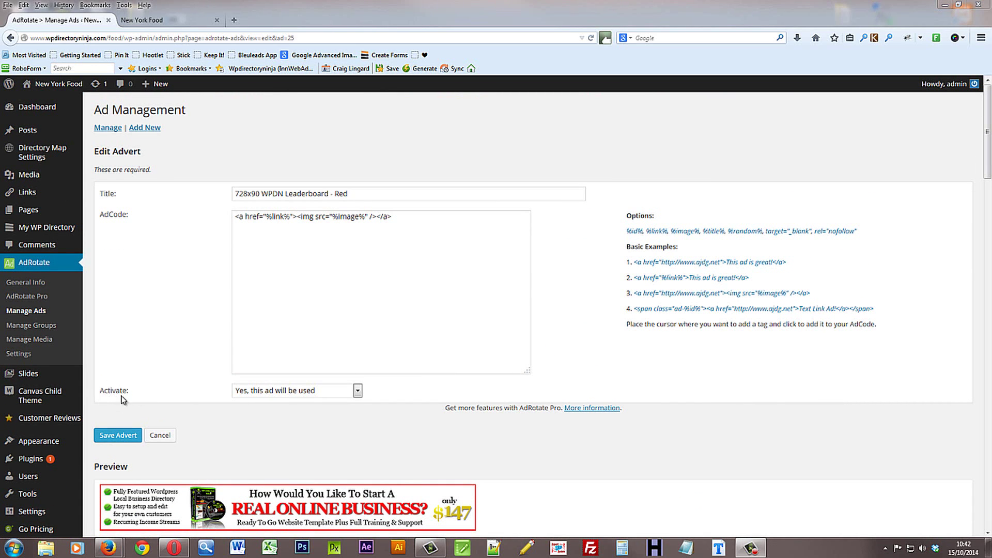
{"action": "left_click", "coordinate": [358, 391]}
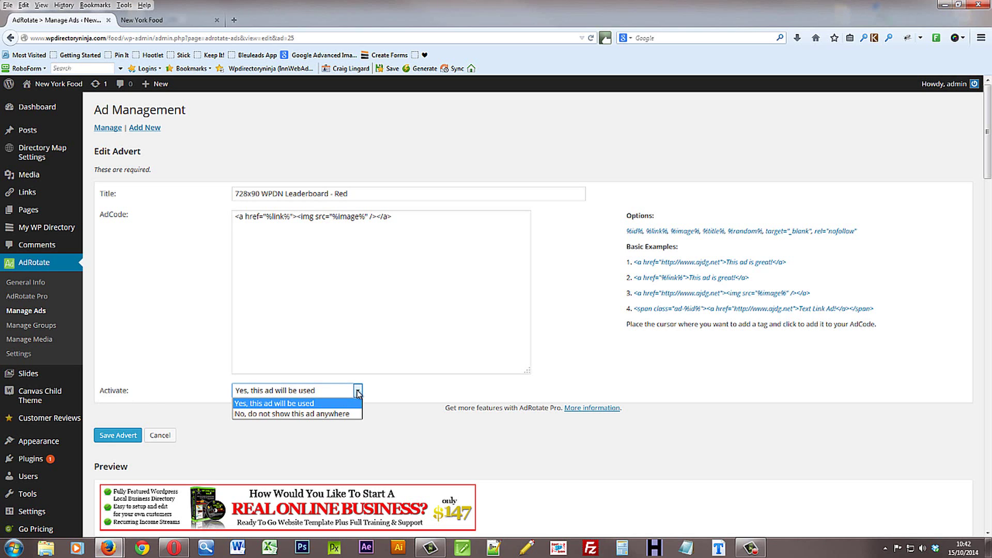
{"action": "left_click", "coordinate": [358, 391]}
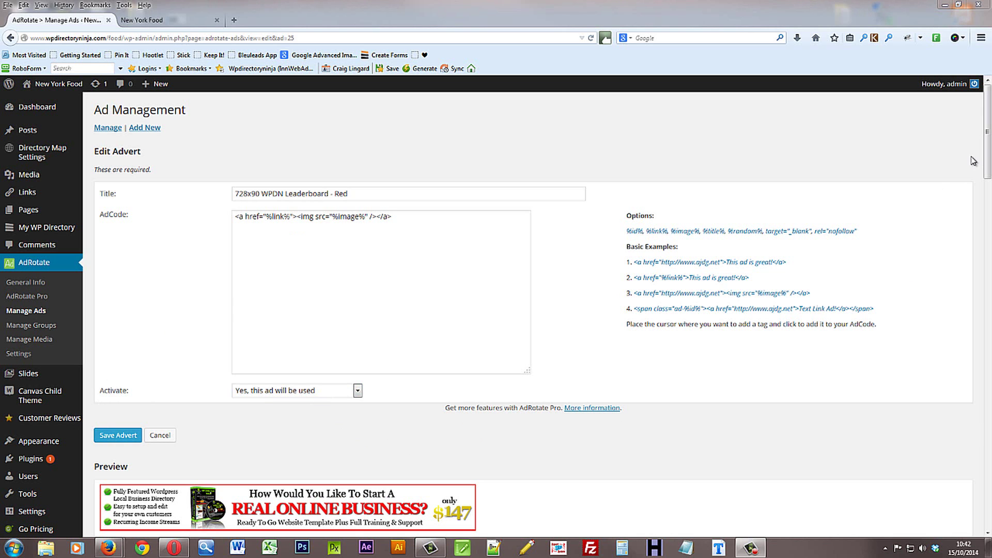
{"action": "scroll", "coordinate": [532, 310], "scroll_direction": "down", "scroll_amount": 20}
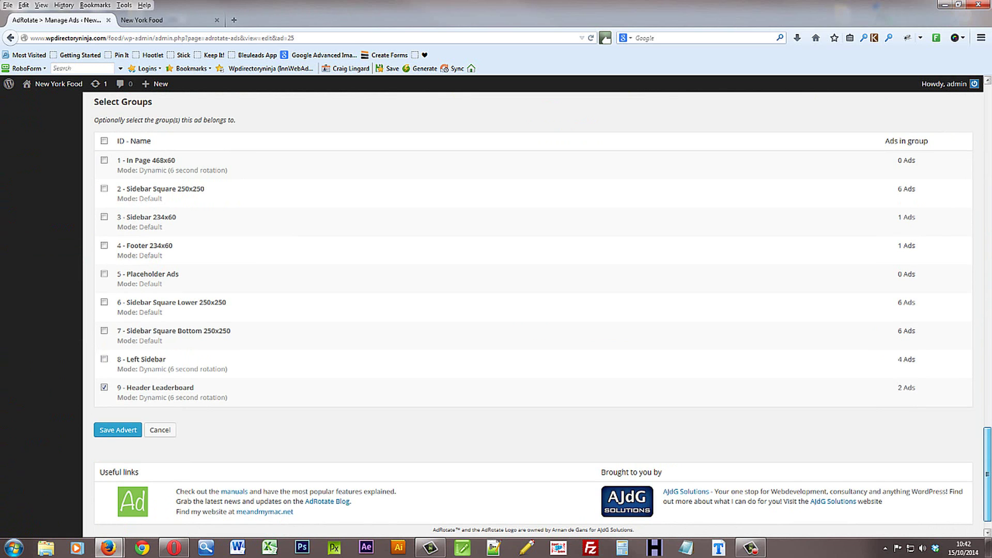
{"action": "left_click_drag", "start_coordinate": [987, 464], "coordinate": [985, 121]}
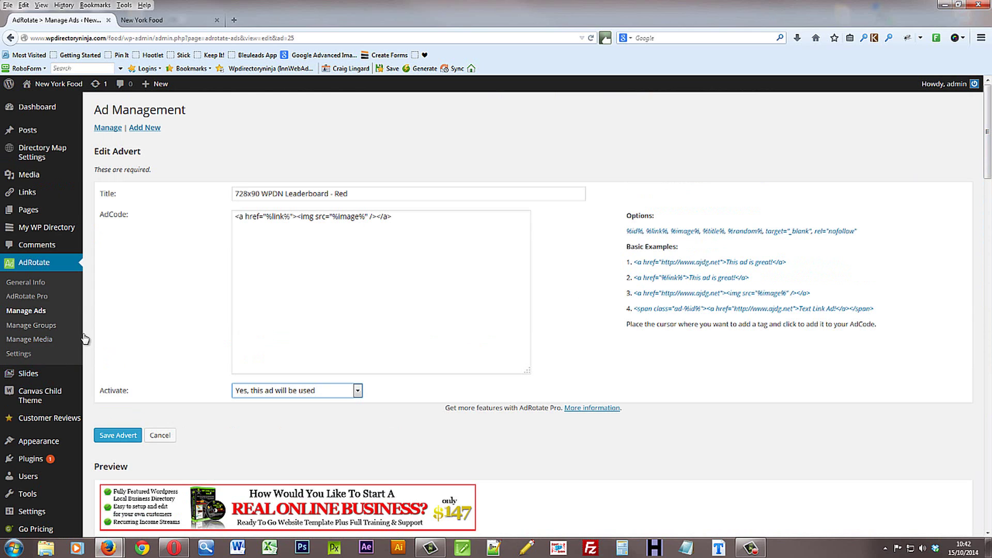
- Open the Header Leaderboard group from Manage Groups, select its name, then view the New York Food homepage
{"action": "left_click", "coordinate": [22, 328]}
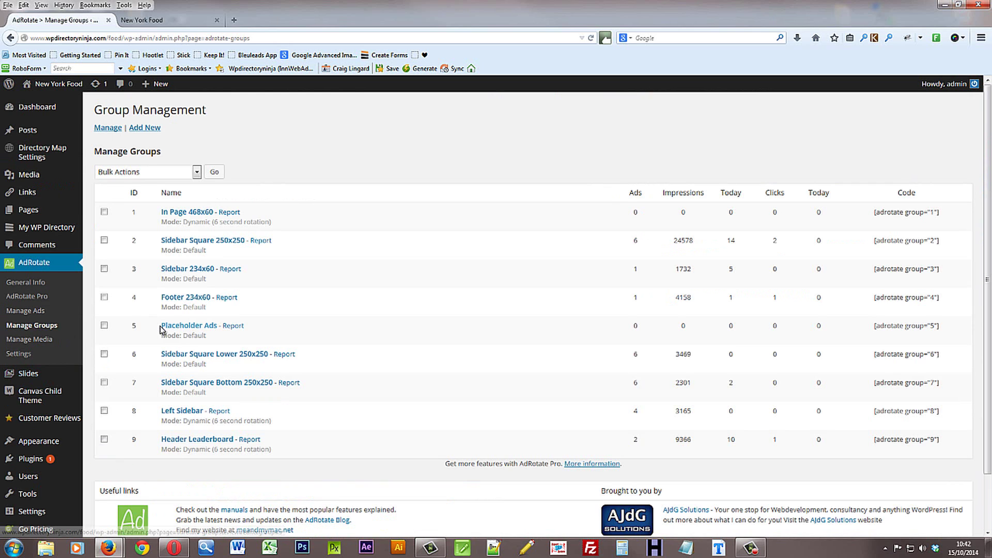
{"action": "left_click", "coordinate": [195, 440]}
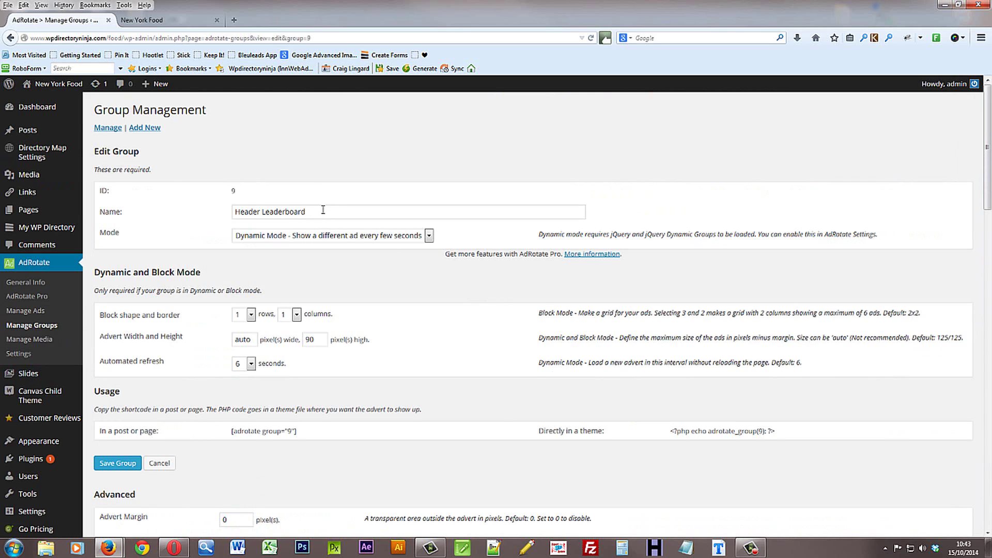
{"action": "left_click_drag", "start_coordinate": [317, 210], "coordinate": [201, 213]}
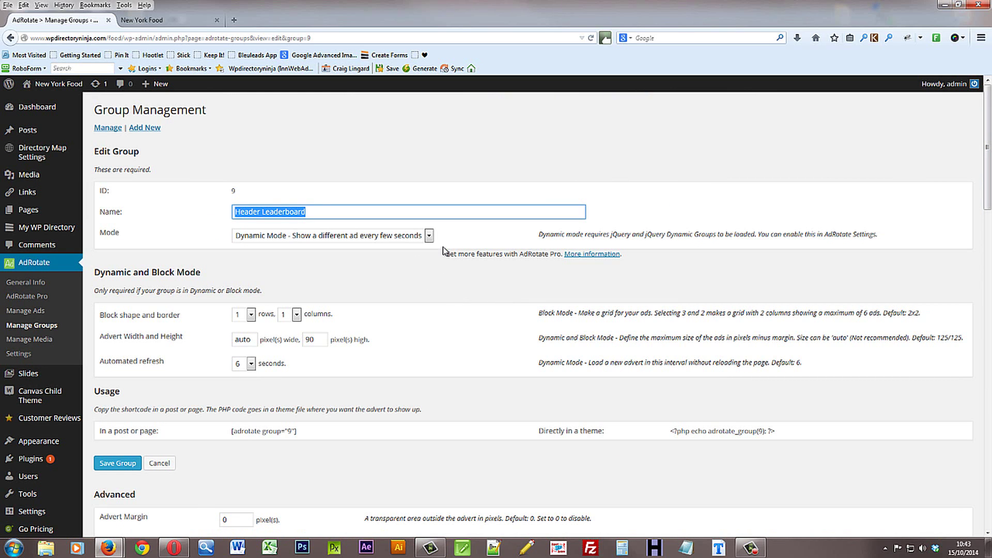
{"action": "left_click", "coordinate": [155, 19]}
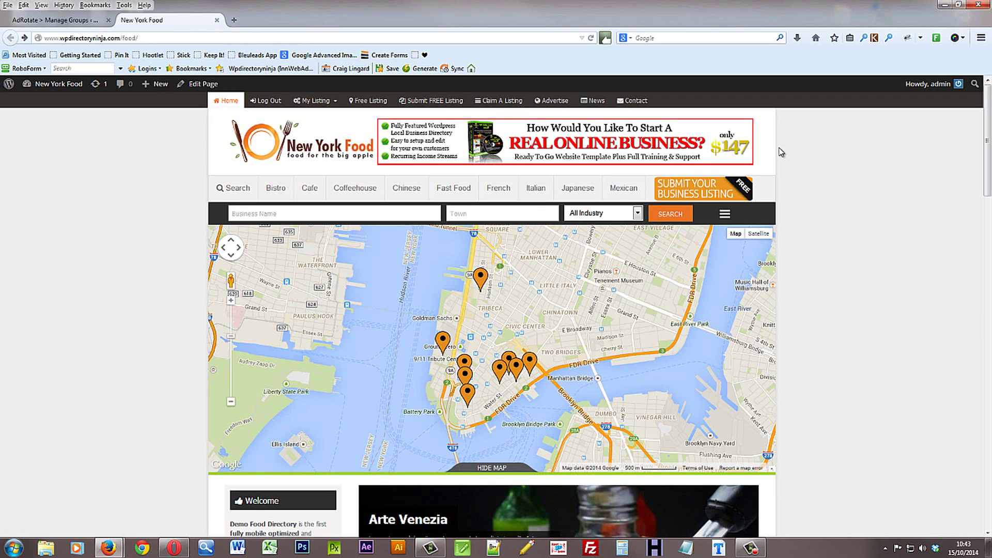
- Scroll through the Header Leaderboard group's mode, size and ad settings on its edit page
{"action": "left_click", "coordinate": [71, 22]}
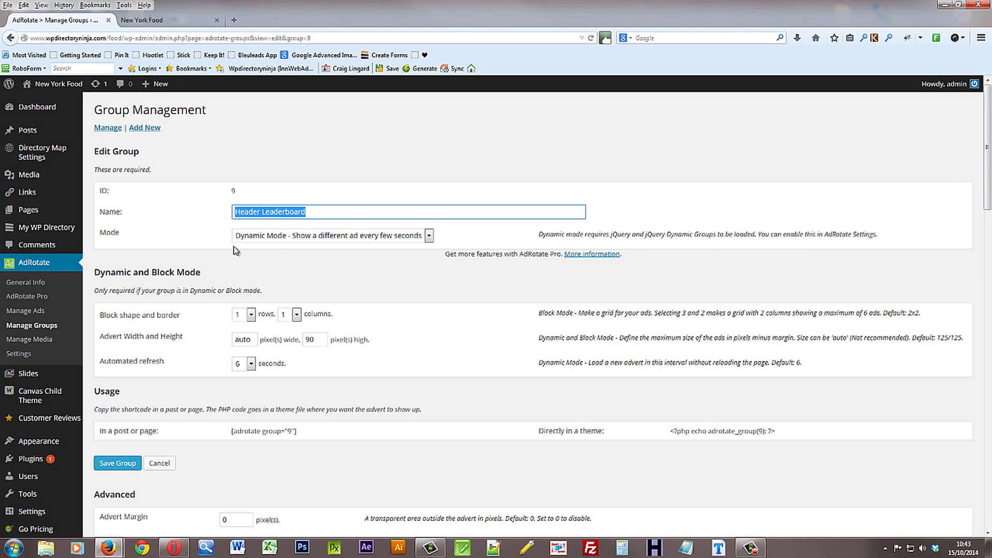
{"action": "left_click_drag", "start_coordinate": [985, 166], "coordinate": [985, 485]}
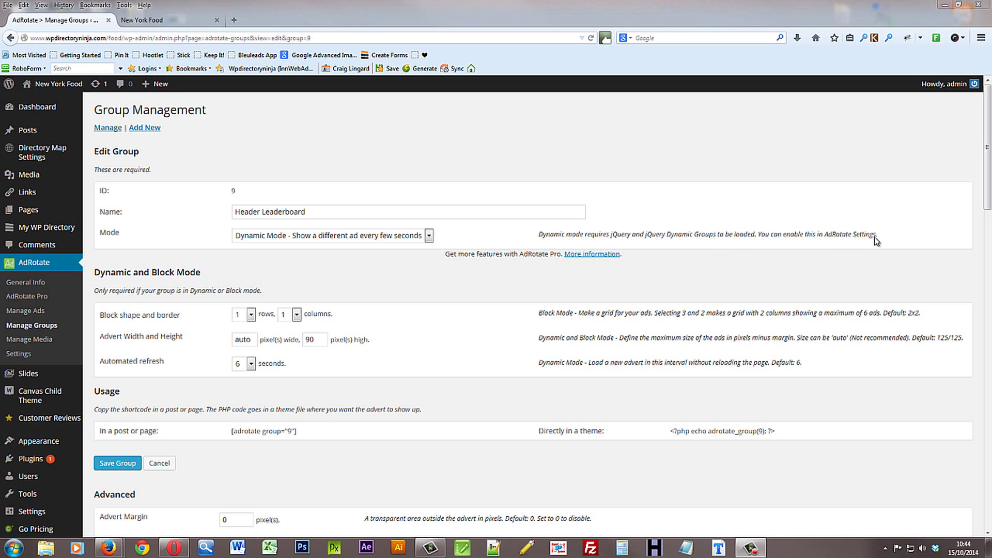
- Review AdRotate Settings: Administrator-only access, stats tracking, 10 s and 86400 s timers, and Load jQuery left enabled
{"action": "left_click", "coordinate": [24, 354]}
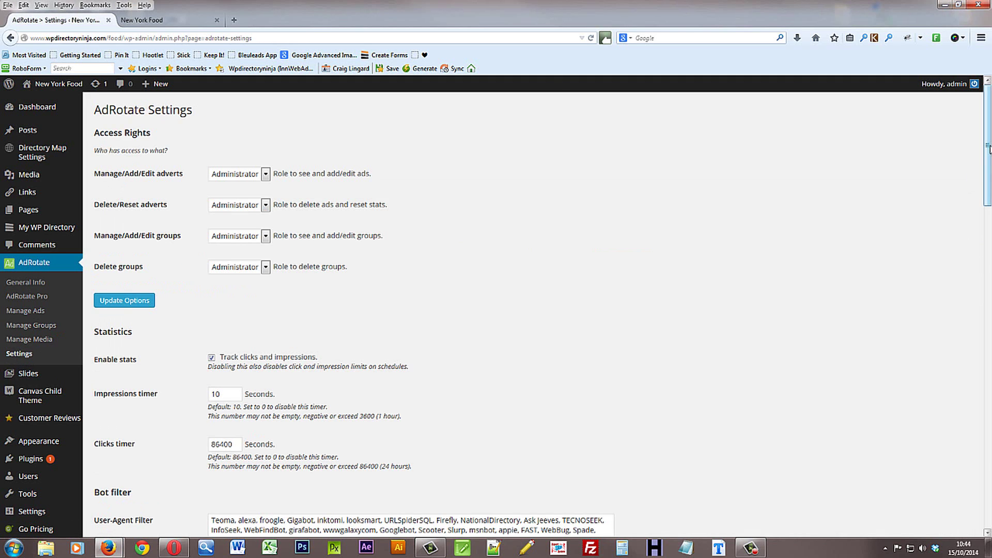
{"action": "left_click_drag", "start_coordinate": [988, 149], "coordinate": [989, 330]}
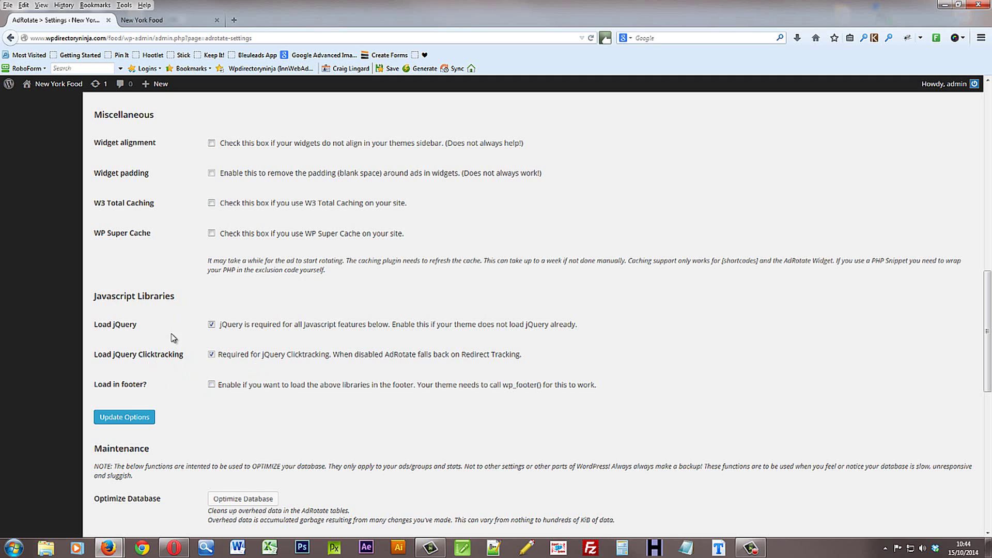
{"action": "double_click", "coordinate": [211, 324]}
{"action": "left_click_drag", "start_coordinate": [987, 292], "coordinate": [990, 103]}
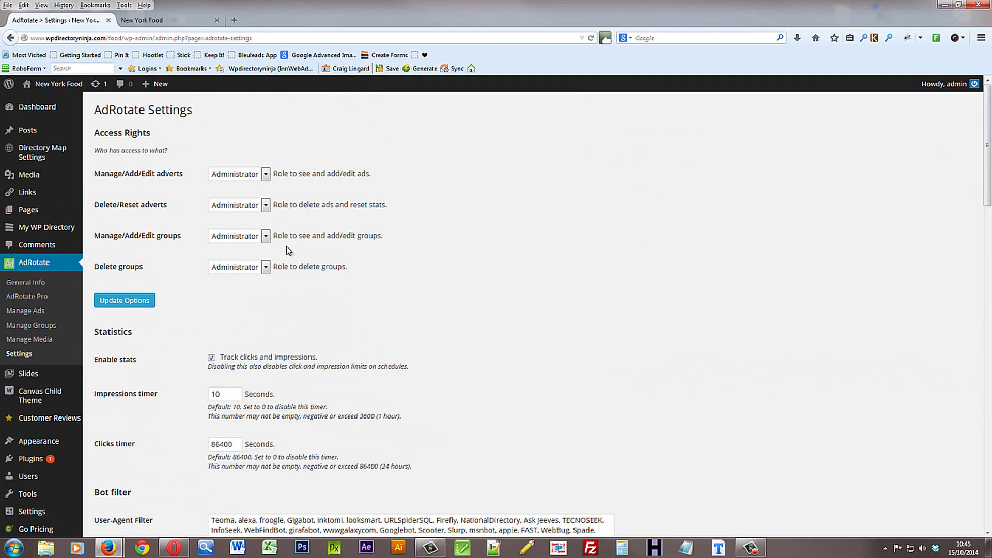
{"action": "left_click", "coordinate": [32, 327]}
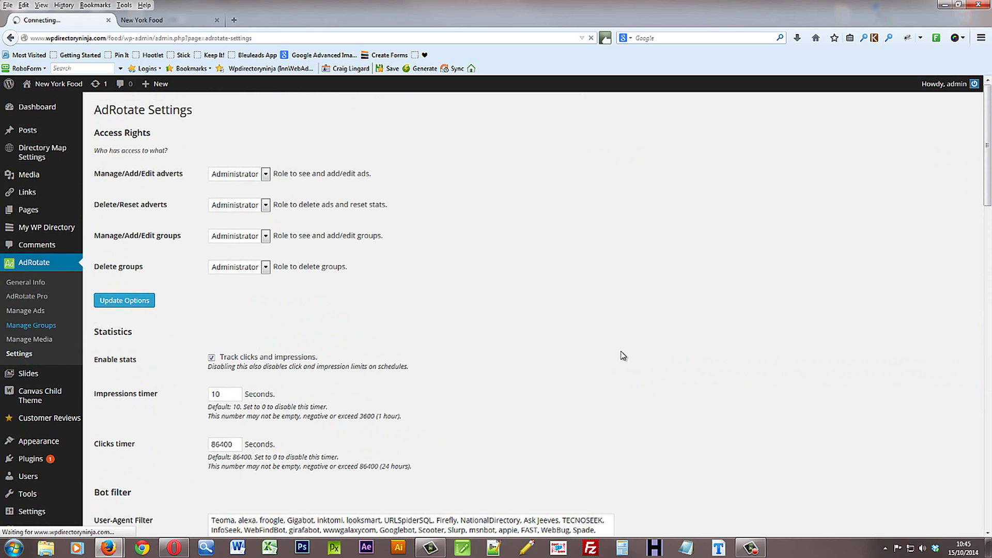
- Open the Header Leaderboard group and scroll down its edit page, selecting the group 9 shortcode
{"action": "scroll", "coordinate": [370, 354], "scroll_direction": "down", "scroll_amount": 2}
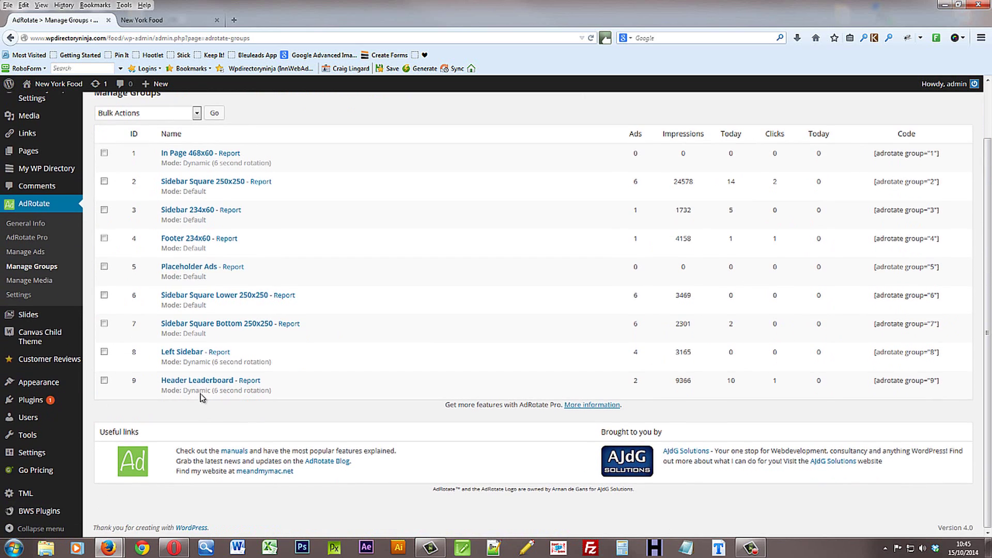
{"action": "left_click", "coordinate": [197, 380]}
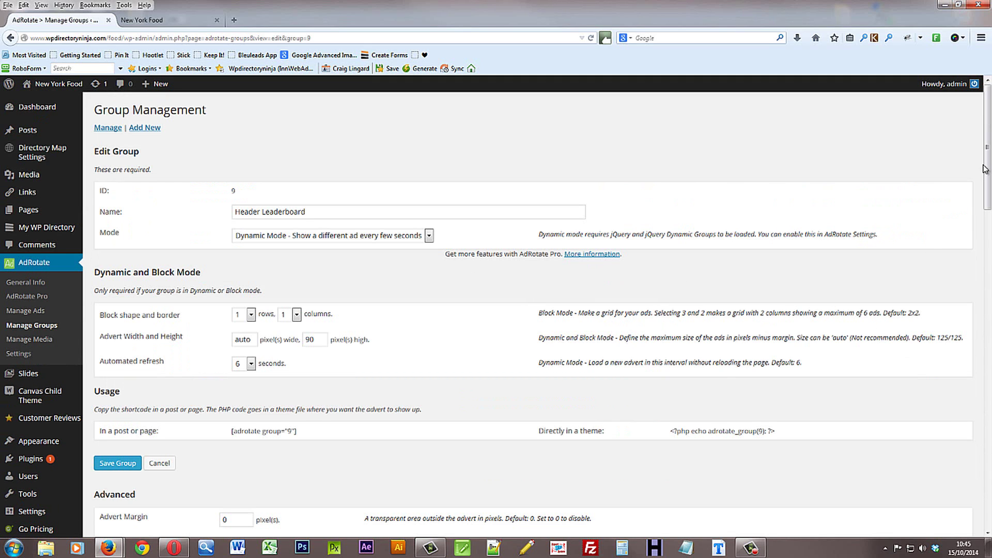
{"action": "scroll", "coordinate": [987, 168], "scroll_direction": "down", "scroll_amount": 3}
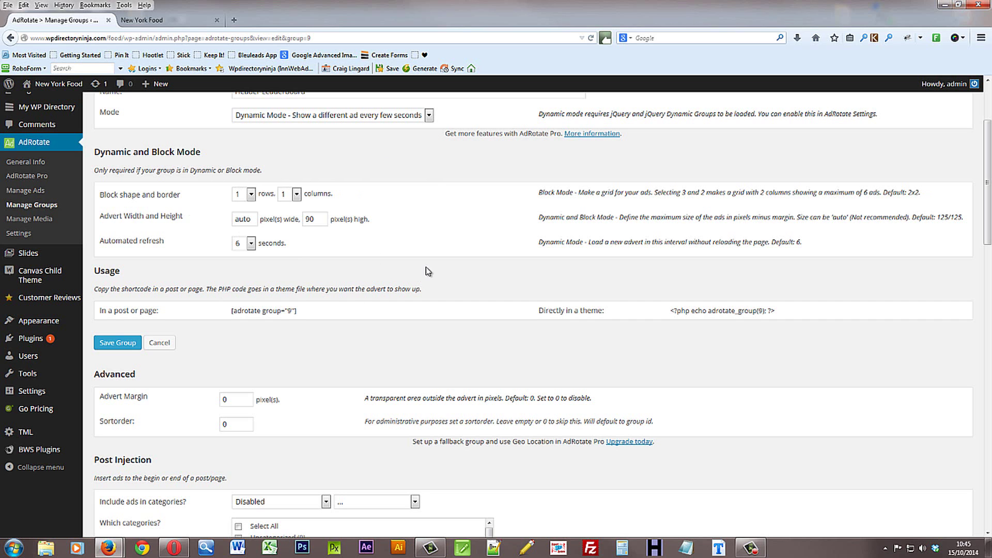
{"action": "scroll", "coordinate": [426, 270], "scroll_direction": "down", "scroll_amount": 3}
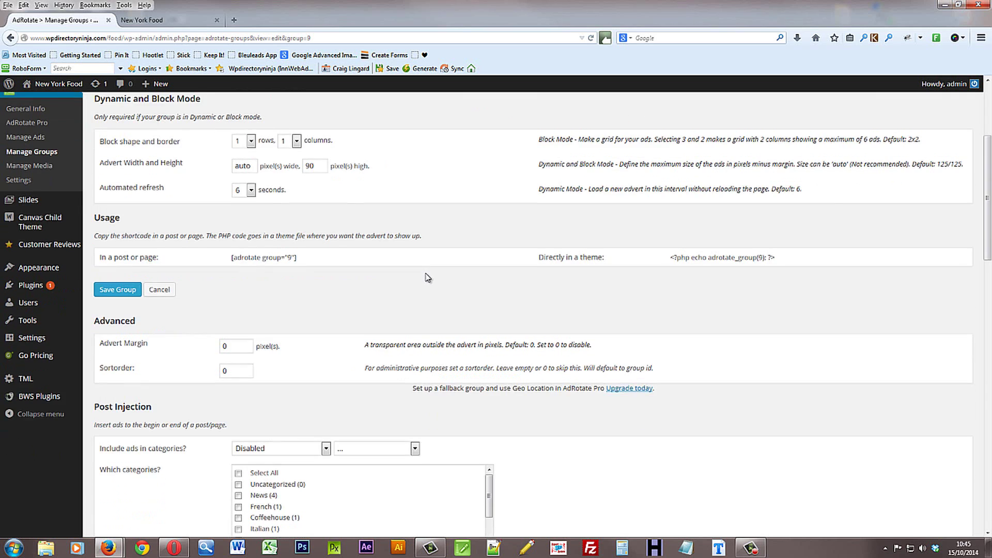
{"action": "scroll", "coordinate": [372, 248], "scroll_direction": "down", "scroll_amount": 1}
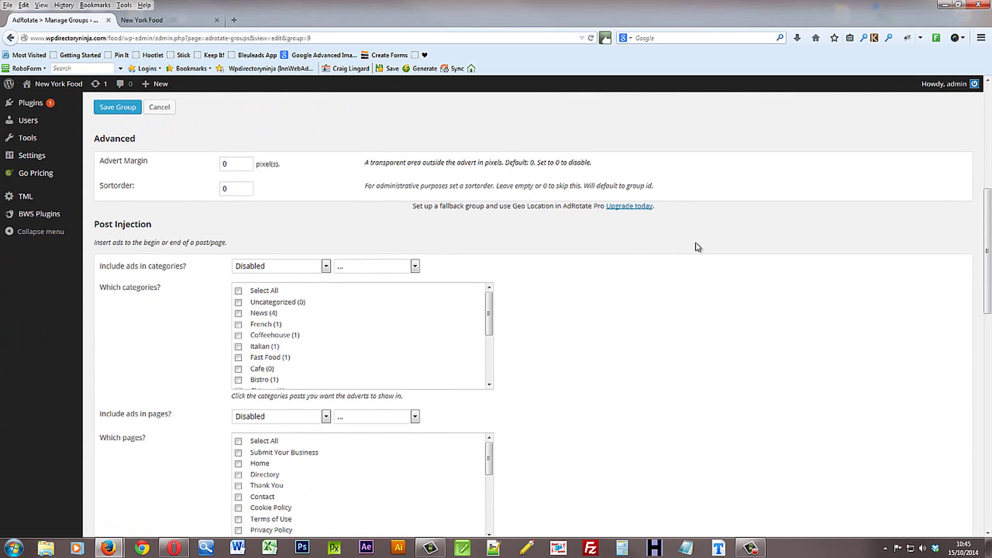
{"action": "scroll", "coordinate": [698, 247], "scroll_direction": "down", "scroll_amount": 1}
{"action": "scroll", "coordinate": [698, 247], "scroll_direction": "down", "scroll_amount": 1}
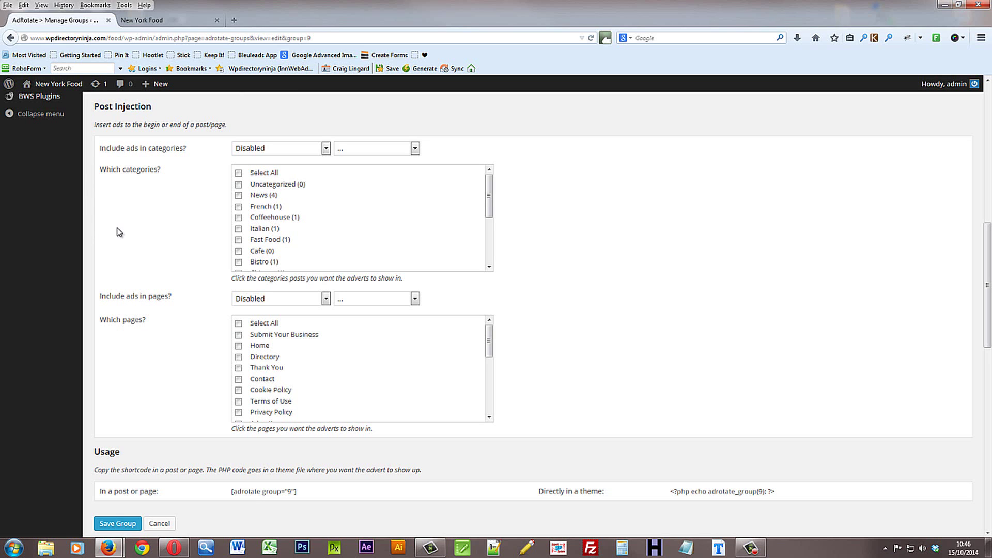
{"action": "scroll", "coordinate": [153, 212], "scroll_direction": "down", "scroll_amount": 3}
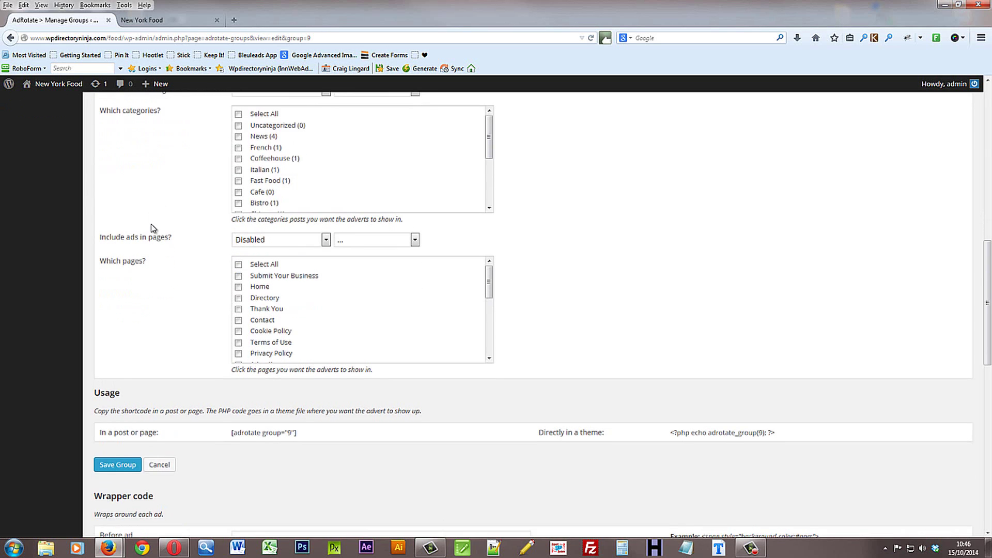
{"action": "scroll", "coordinate": [154, 225], "scroll_direction": "down", "scroll_amount": 1}
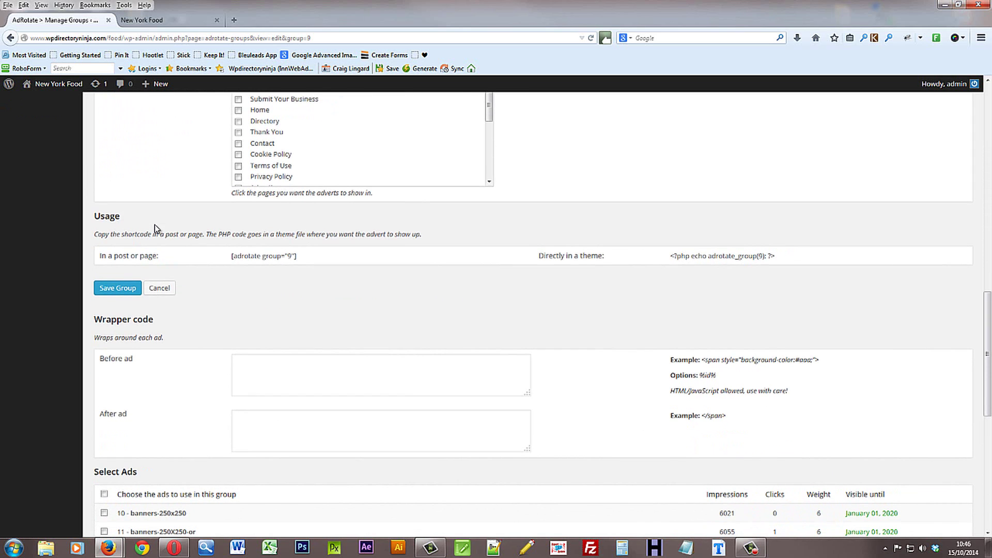
{"action": "scroll", "coordinate": [154, 225], "scroll_direction": "down", "scroll_amount": 1}
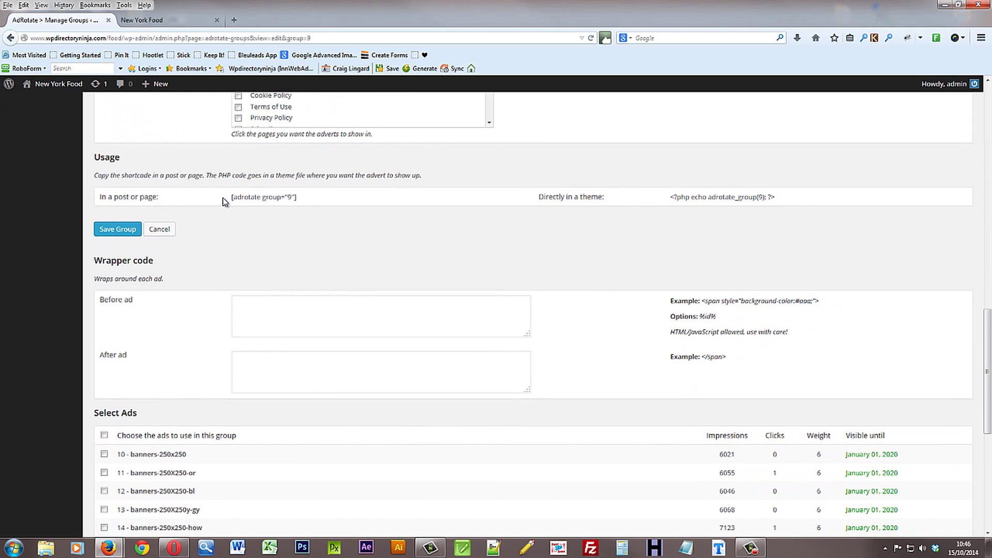
{"action": "left_click_drag", "start_coordinate": [231, 198], "coordinate": [294, 200]}
{"action": "scroll", "coordinate": [312, 204], "scroll_direction": "down", "scroll_amount": 5}
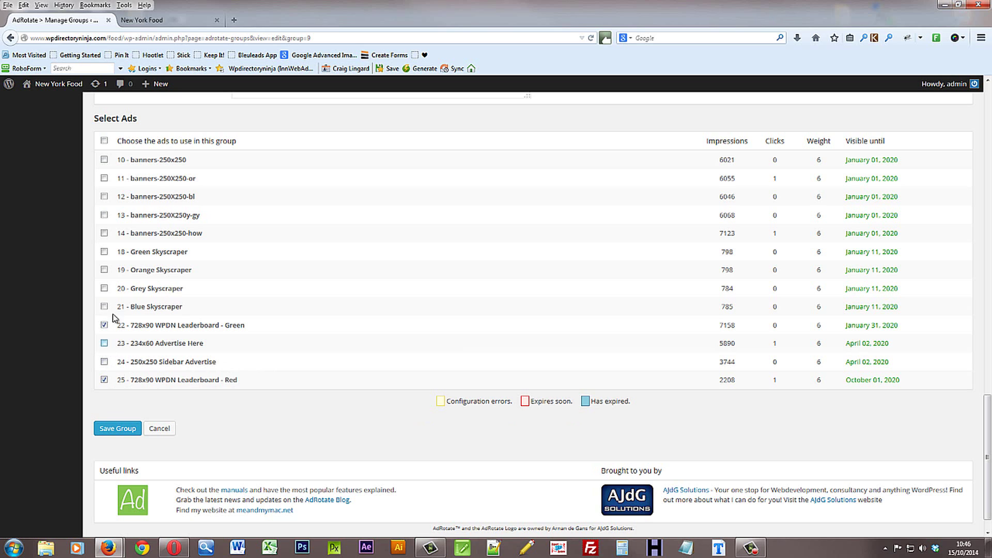
- Untick the 234x60 Advertise Here and 250x250 Sidebar Advertise ads so only ads 22 and 25 stay in the group
{"action": "left_click", "coordinate": [105, 344]}
{"action": "left_click", "coordinate": [105, 344]}
{"action": "left_click", "coordinate": [105, 362]}
{"action": "scroll", "coordinate": [297, 425], "scroll_direction": "down", "scroll_amount": 1}
{"action": "scroll", "coordinate": [291, 426], "scroll_direction": "up", "scroll_amount": 2}
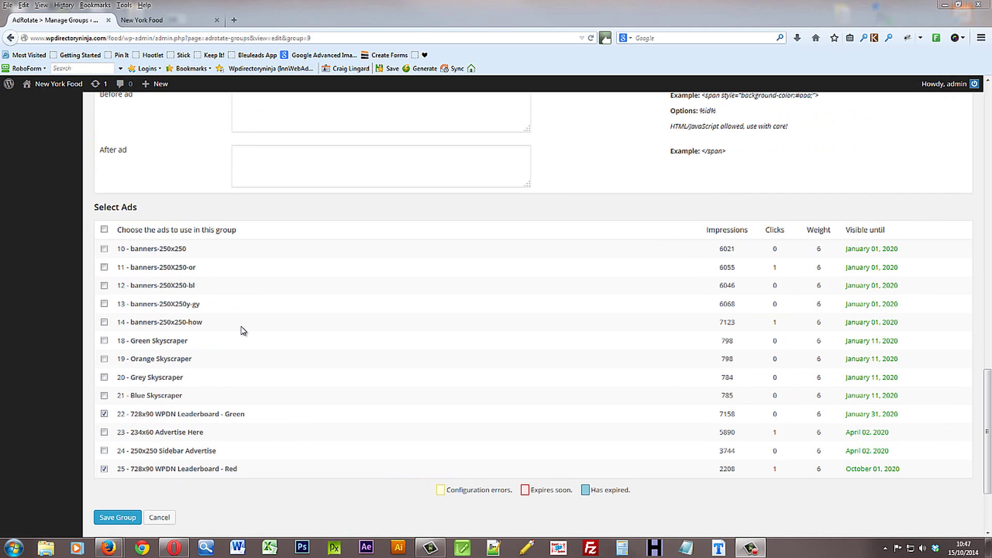
{"action": "scroll", "coordinate": [195, 207], "scroll_direction": "up", "scroll_amount": 10}
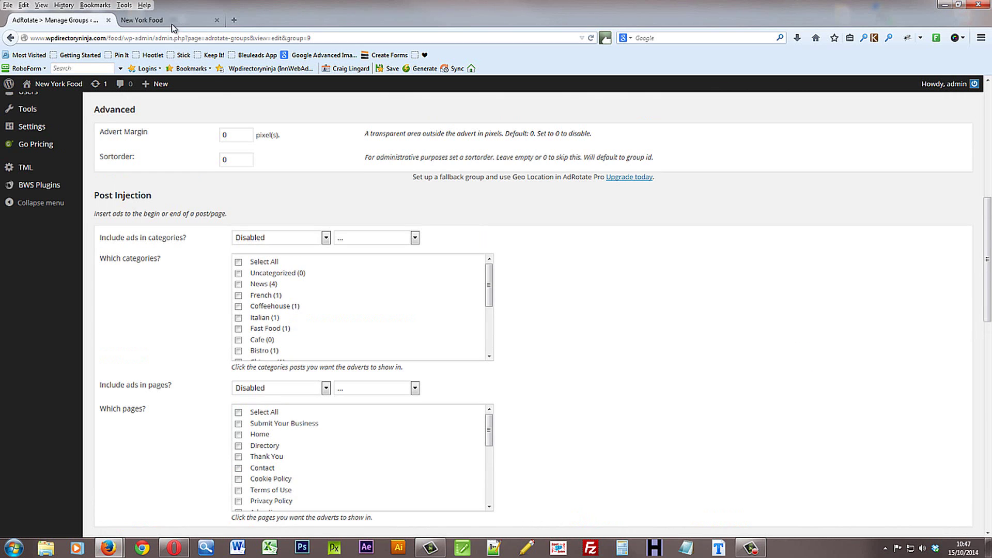
{"action": "left_click", "coordinate": [171, 23]}
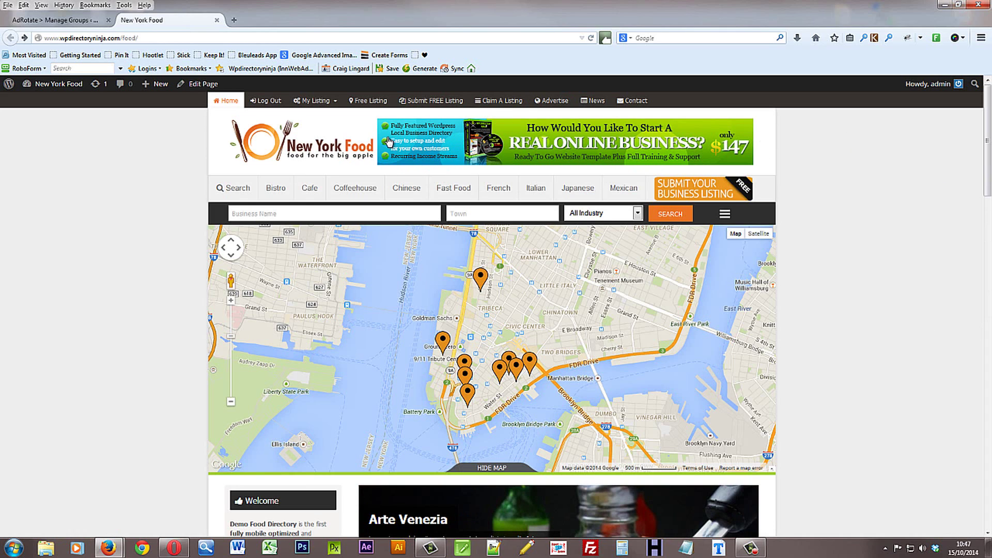
- In Appearance > Widgets, expand the Header area's AdRotate widget showing Group of Ads, ID 9
{"action": "left_click", "coordinate": [62, 21]}
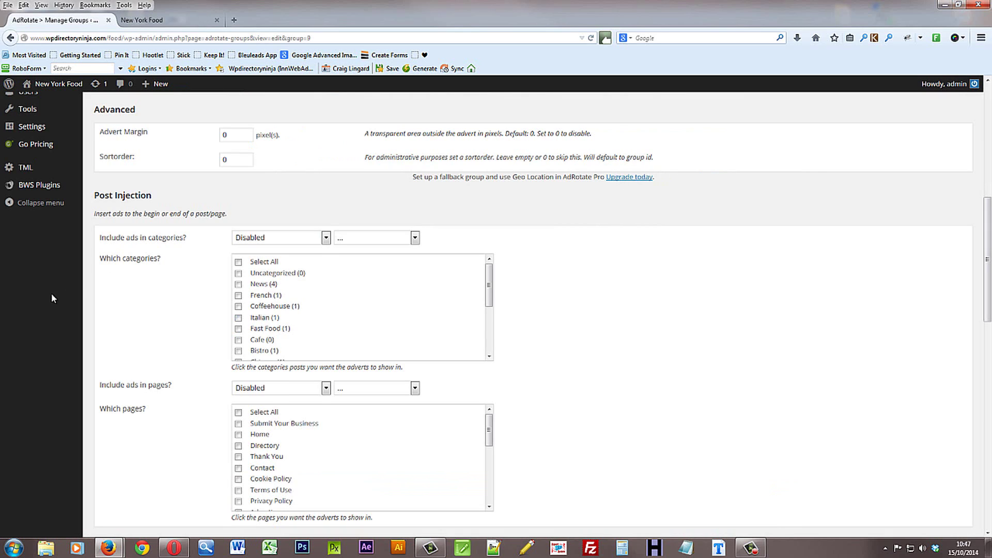
{"action": "scroll", "coordinate": [51, 293], "scroll_direction": "up", "scroll_amount": 6}
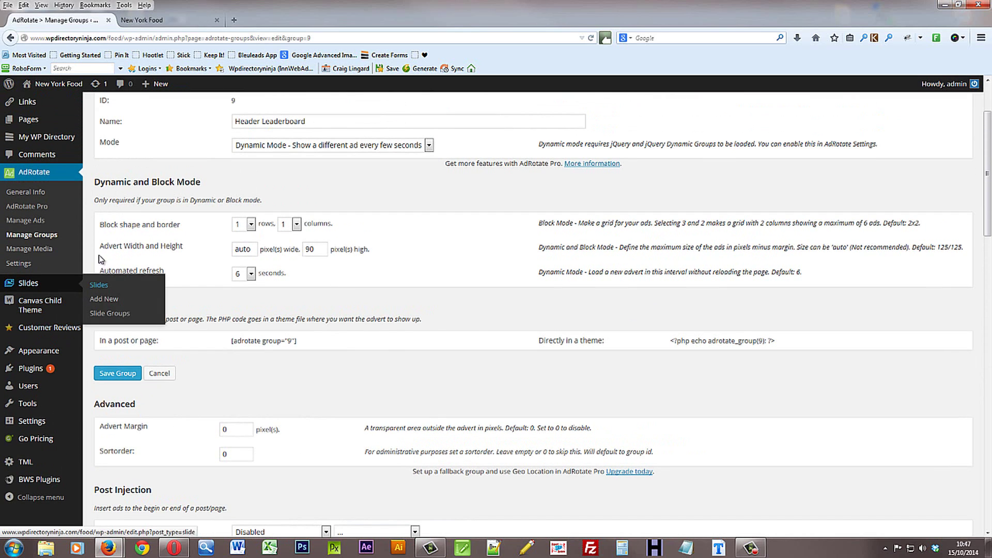
{"action": "mouse_move", "coordinate": [38, 356]}
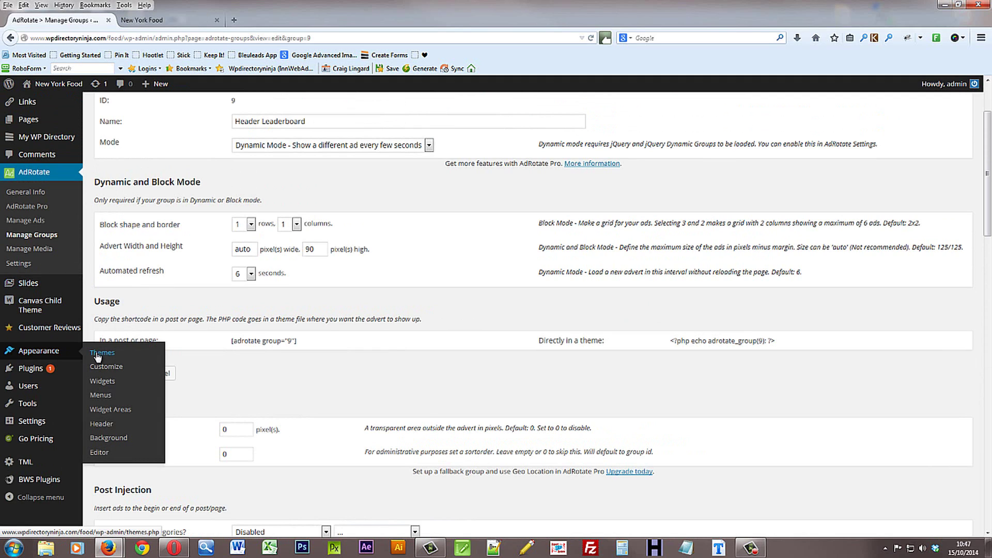
{"action": "left_click", "coordinate": [100, 383]}
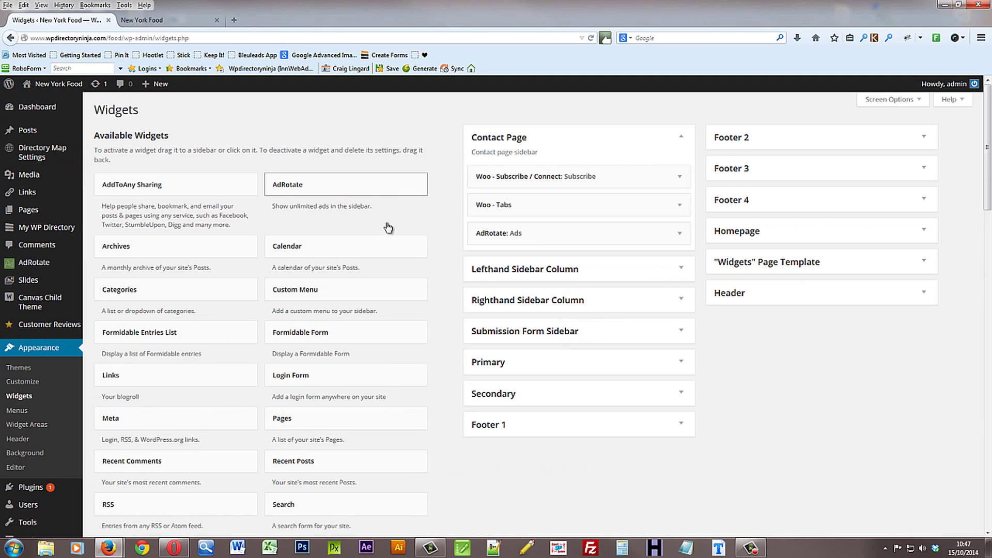
{"action": "left_click", "coordinate": [362, 186]}
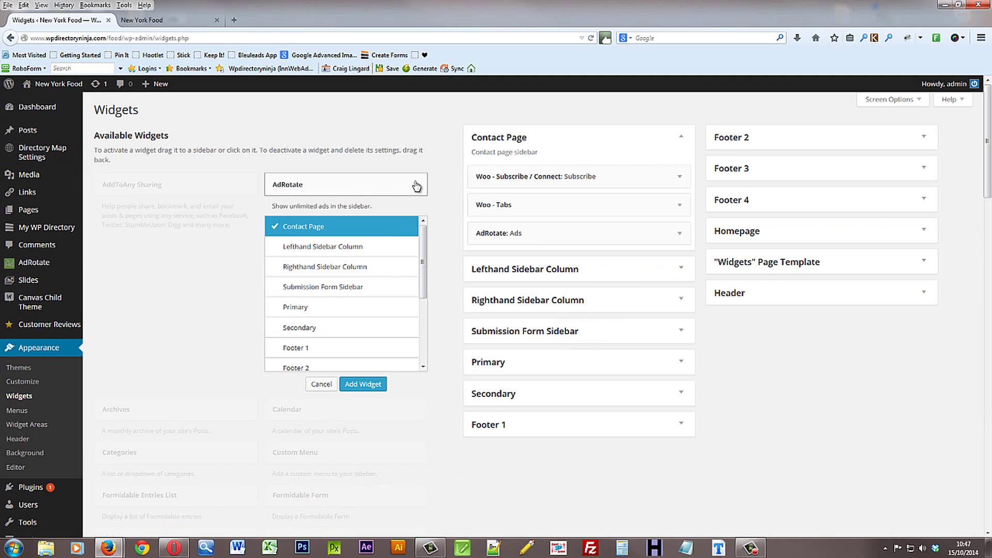
{"action": "left_click", "coordinate": [417, 188]}
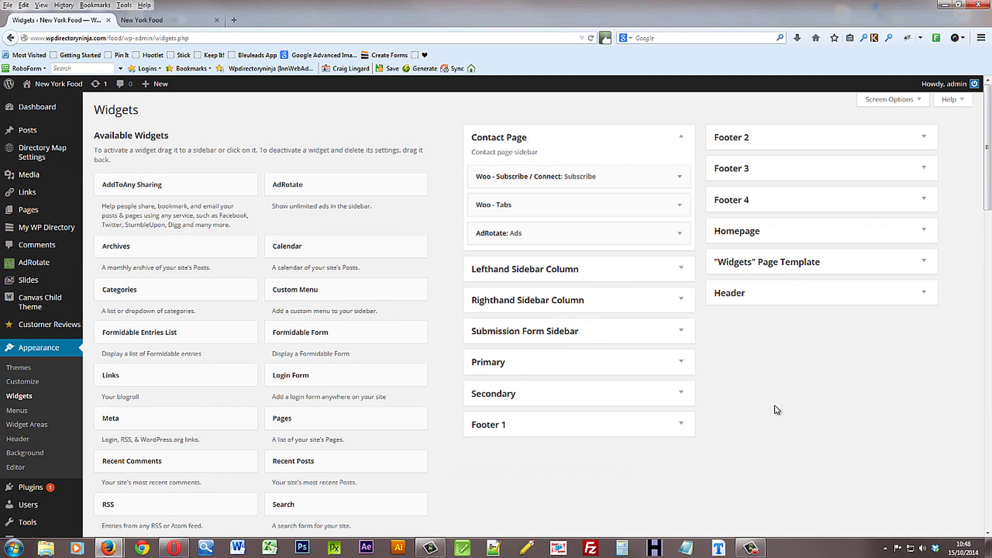
{"action": "left_click", "coordinate": [923, 295]}
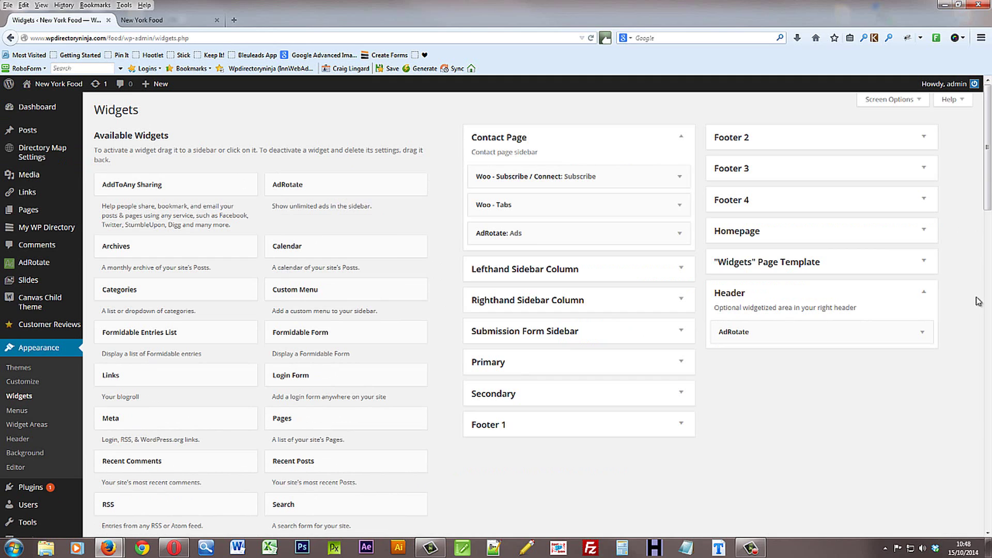
{"action": "left_click", "coordinate": [925, 336]}
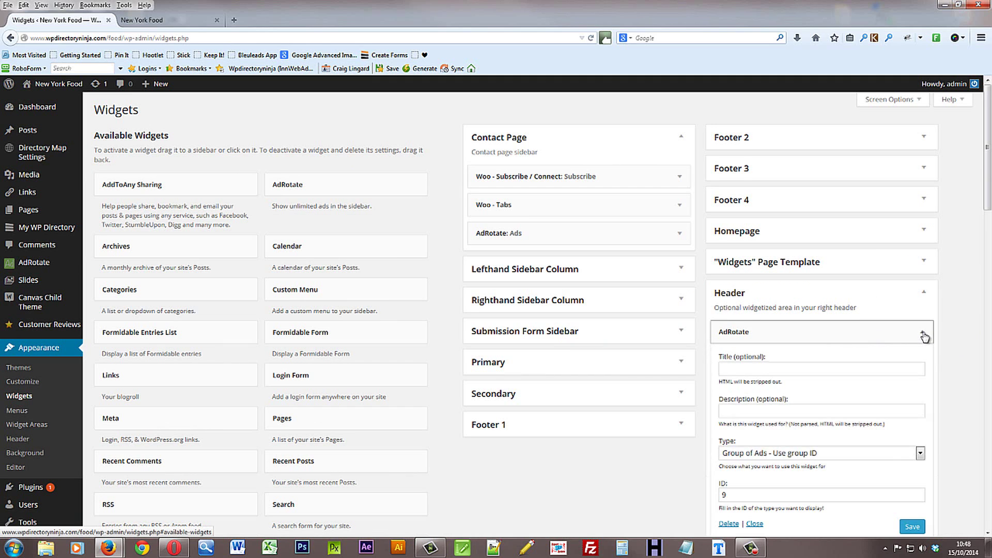
{"action": "scroll", "coordinate": [947, 336], "scroll_direction": "down", "scroll_amount": 3}
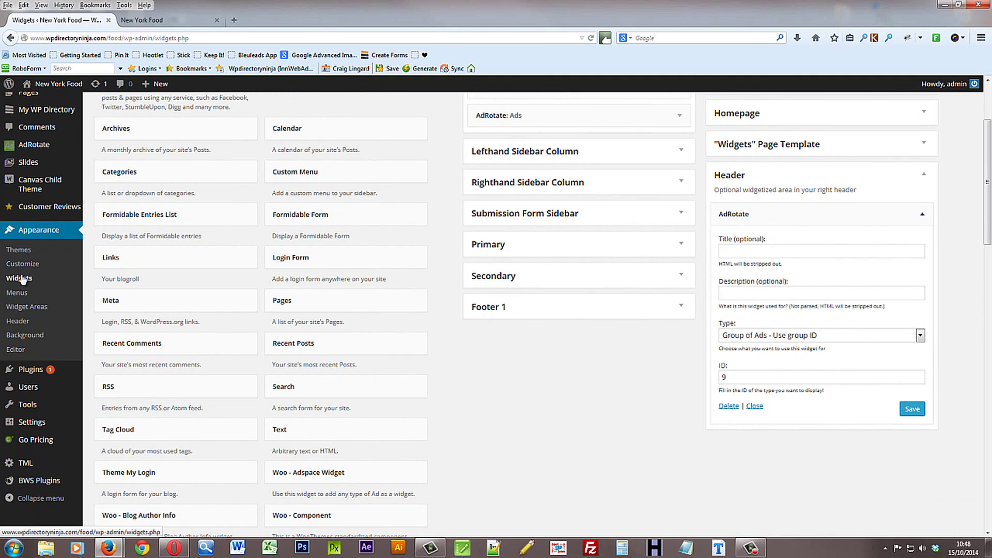
- Open AdRotate Manage Groups in a new tab and look over the group list
{"action": "mouse_move", "coordinate": [28, 148]}
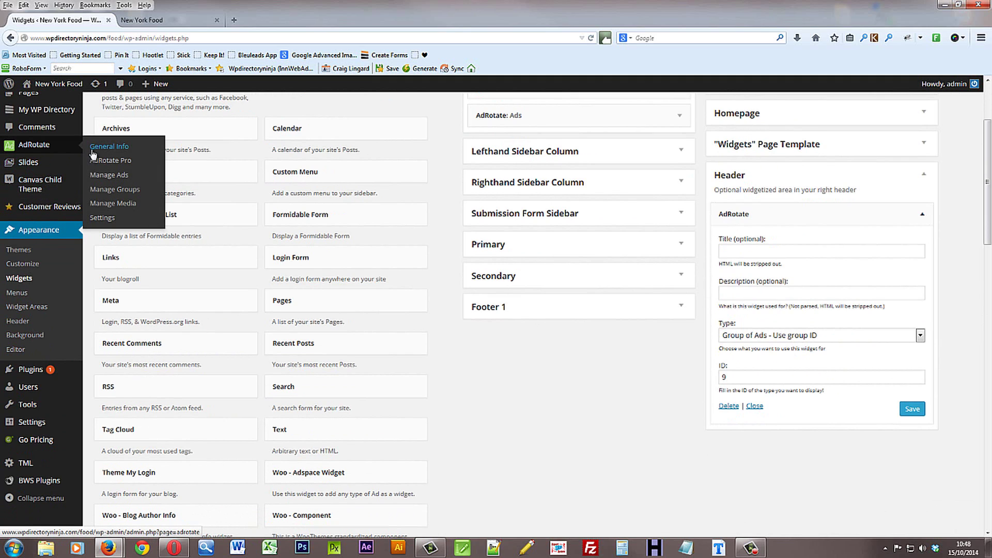
{"action": "right_click", "coordinate": [105, 194]}
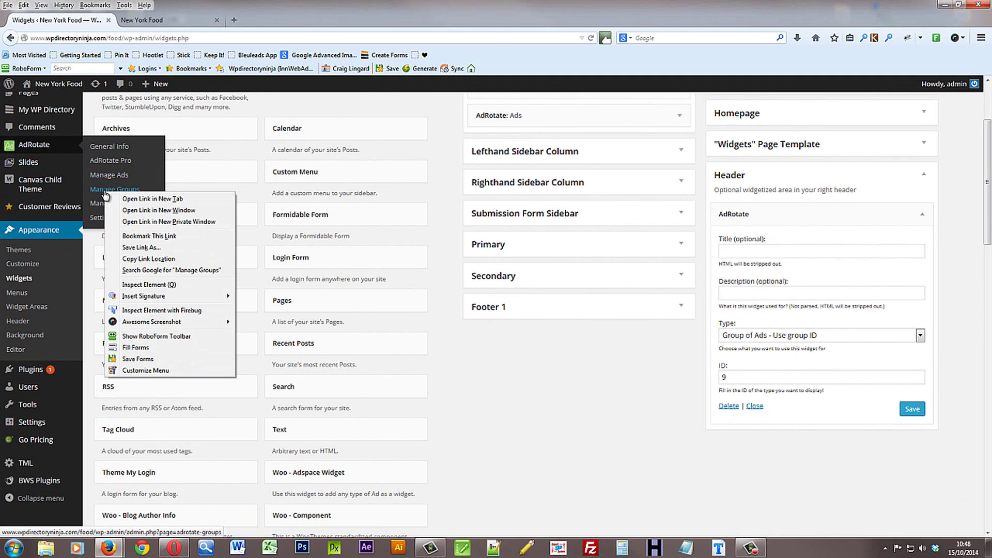
{"action": "left_click", "coordinate": [129, 199]}
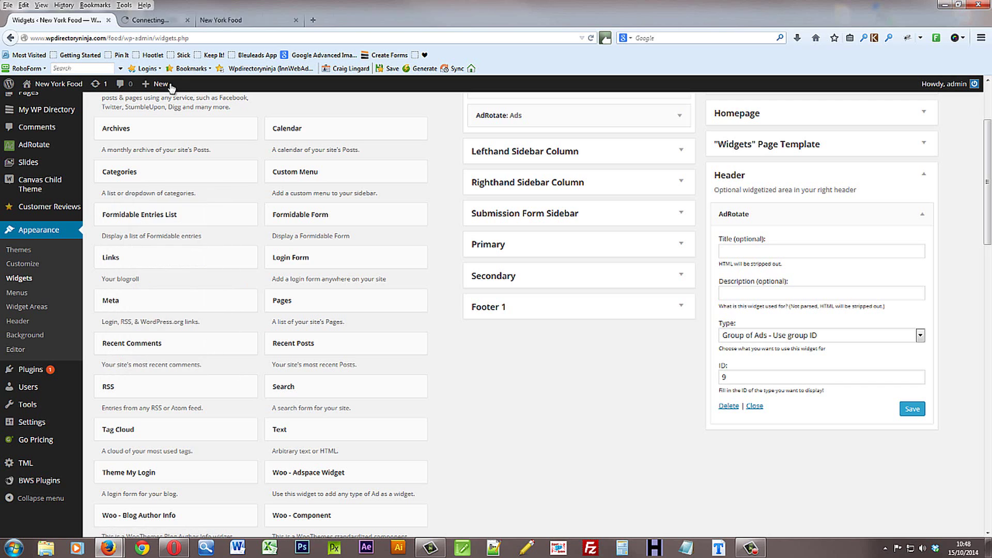
{"action": "left_click", "coordinate": [175, 23]}
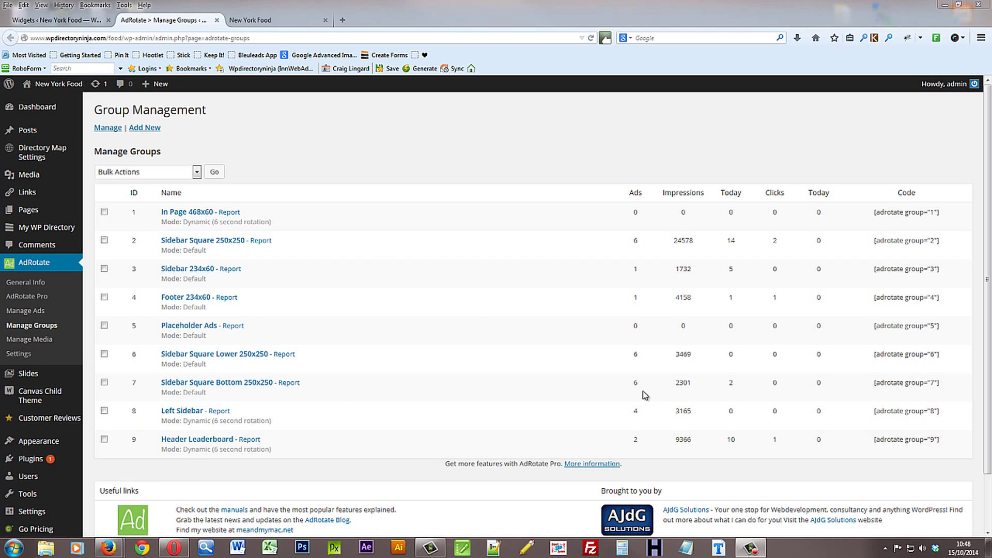
{"action": "left_click", "coordinate": [283, 23]}
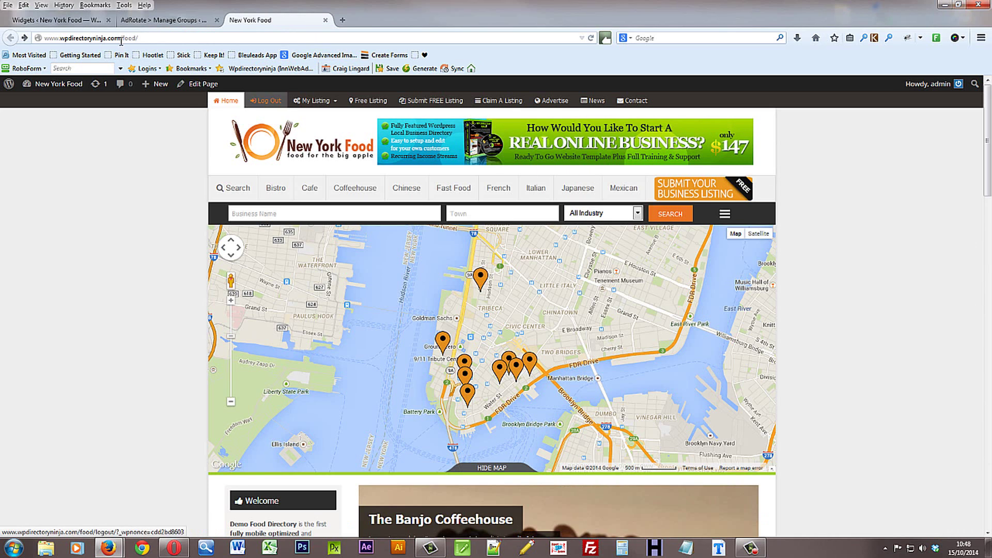
{"action": "left_click", "coordinate": [166, 21]}
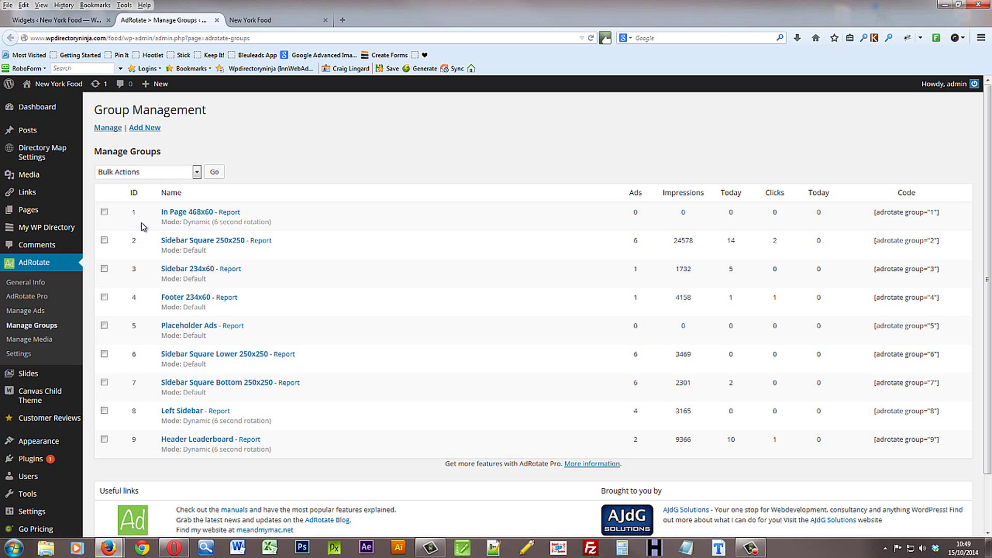
- Change the Header AdRotate widget's group ID to 1, save it, and check the front page header
{"action": "left_click", "coordinate": [75, 21]}
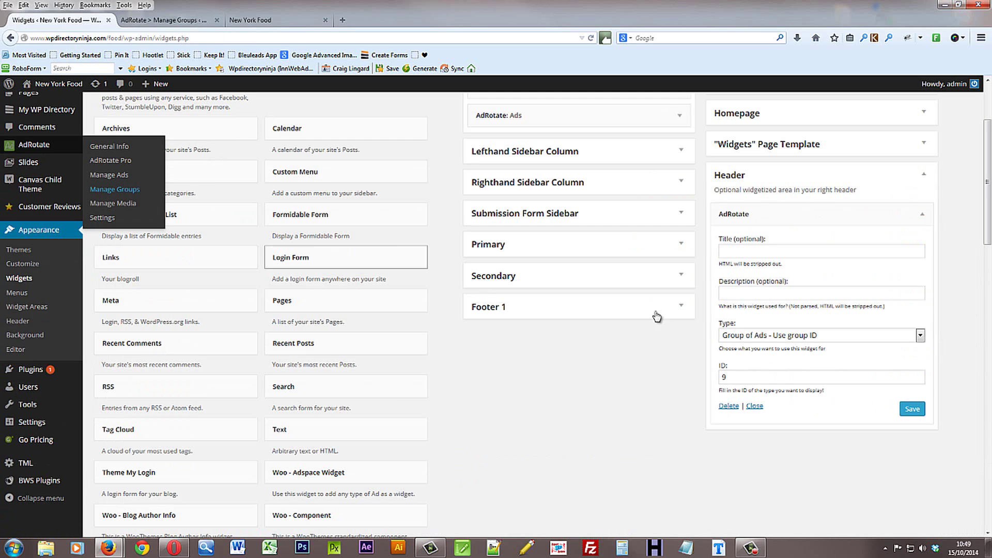
{"action": "double_click", "coordinate": [739, 378]}
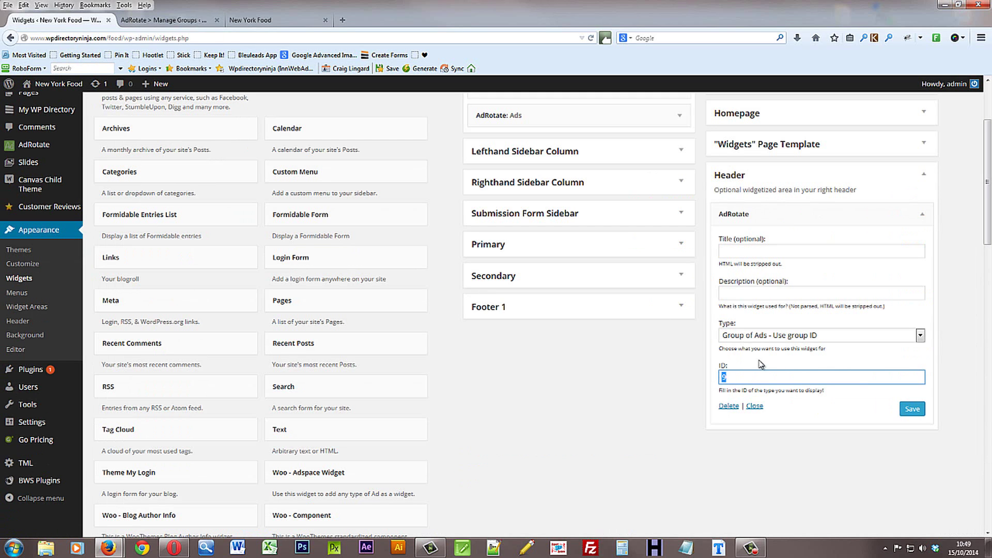
{"action": "type", "text": "1"}
{"action": "left_click", "coordinate": [912, 409]}
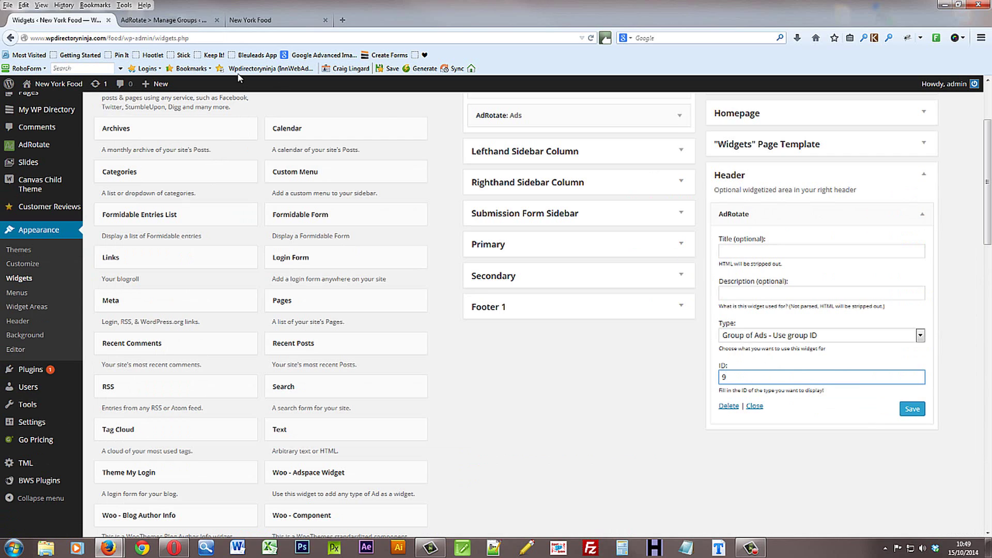
{"action": "left_click", "coordinate": [257, 21]}
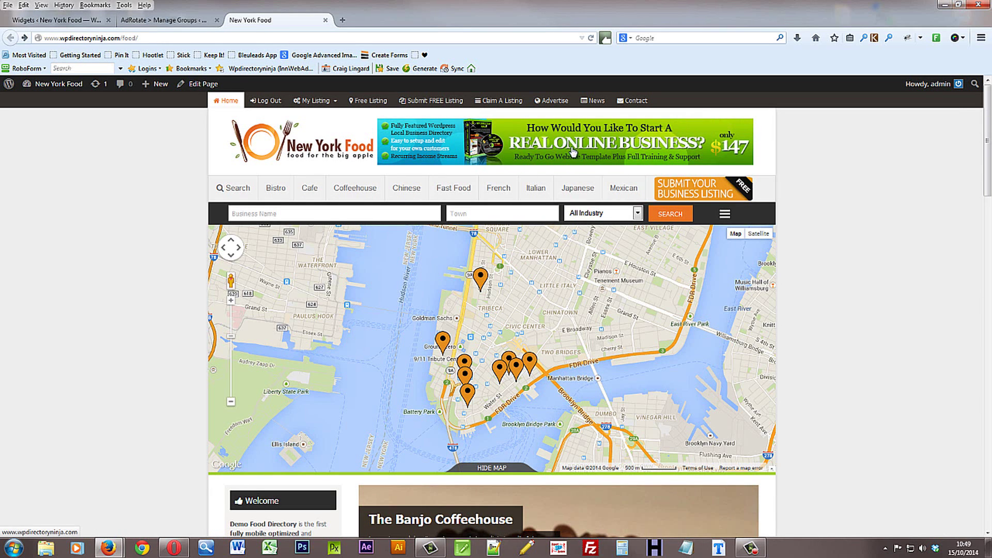
- Check the sidebar and footer ads on the front page, then go back to the Widgets page
{"action": "scroll", "coordinate": [873, 245], "scroll_direction": "down", "scroll_amount": 8}
{"action": "scroll", "coordinate": [873, 264], "scroll_direction": "down", "scroll_amount": 4}
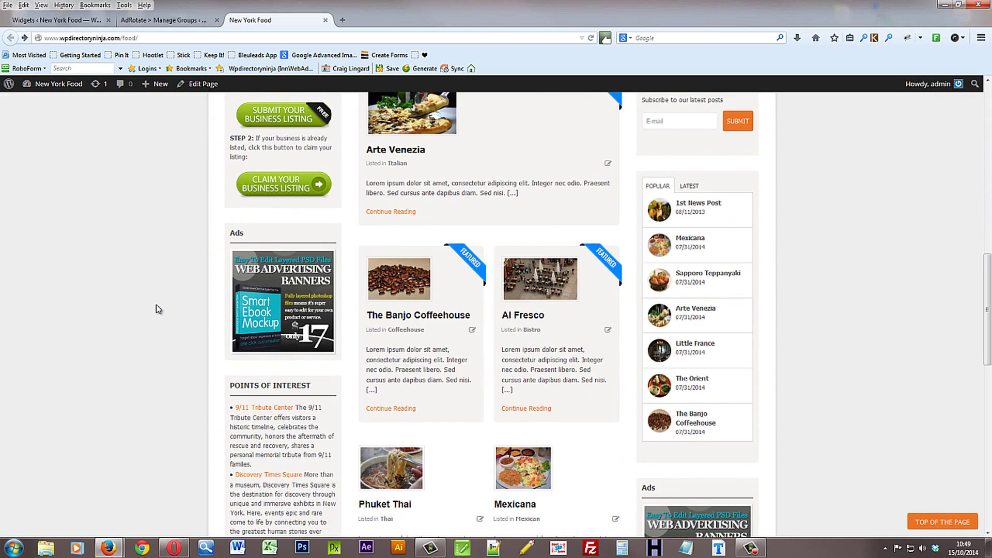
{"action": "scroll", "coordinate": [156, 309], "scroll_direction": "down", "scroll_amount": 2}
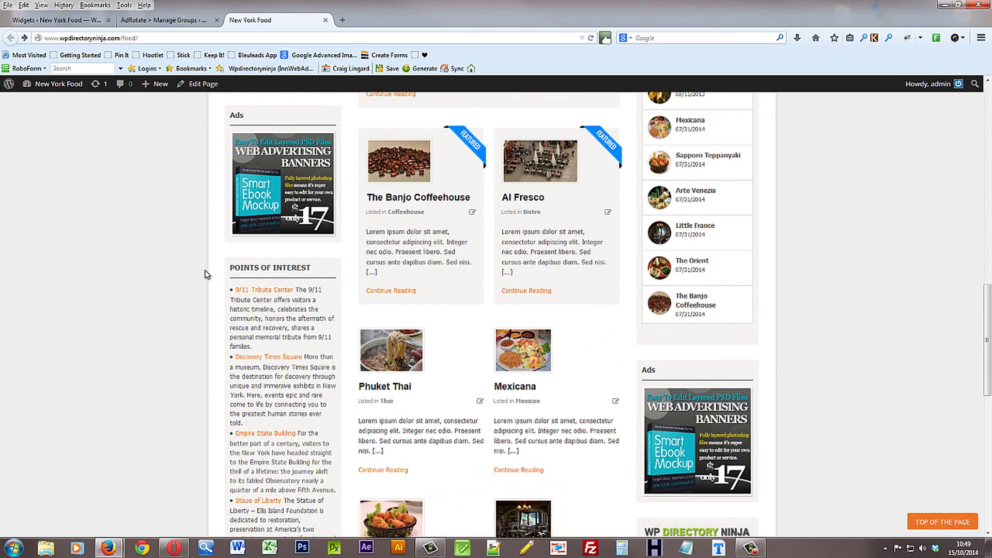
{"action": "scroll", "coordinate": [215, 278], "scroll_direction": "down", "scroll_amount": 10}
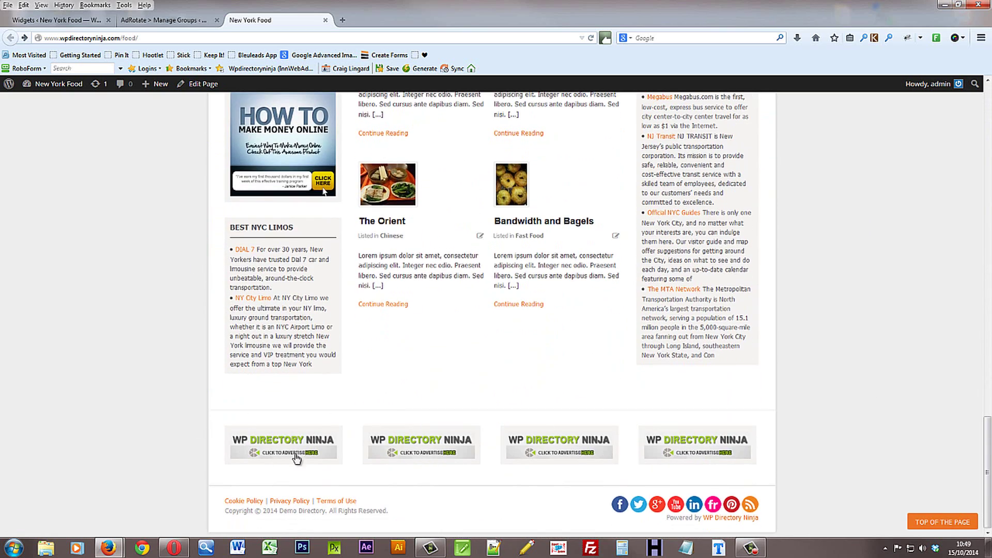
{"action": "left_click", "coordinate": [80, 21]}
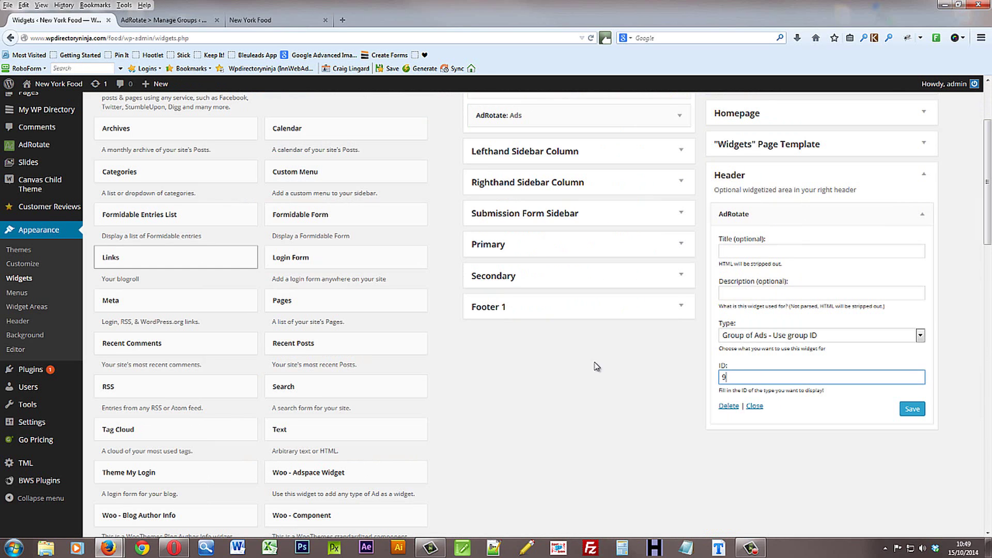
- Collapse the Header widget area and expand Footer 1 and its Text widget
{"action": "left_click", "coordinate": [924, 176]}
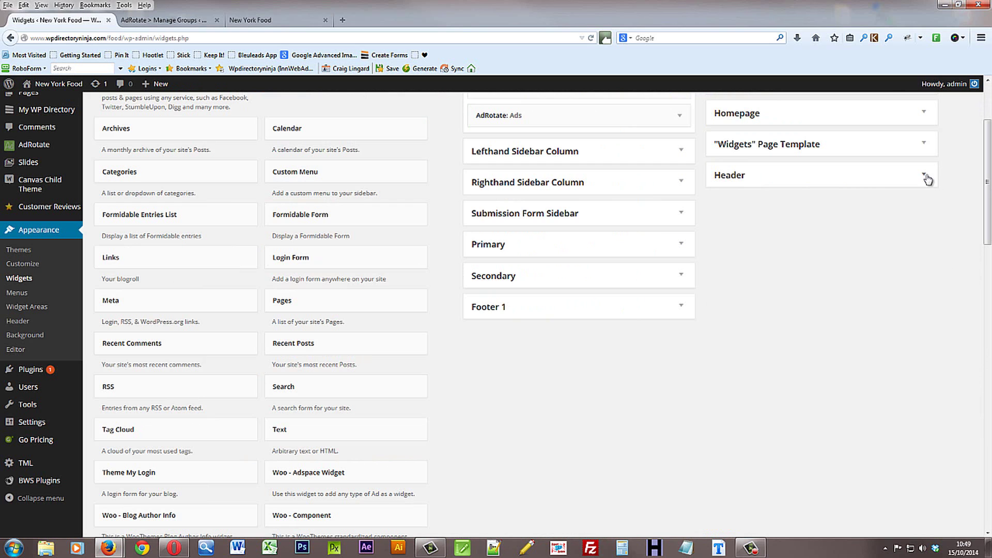
{"action": "left_click", "coordinate": [925, 176]}
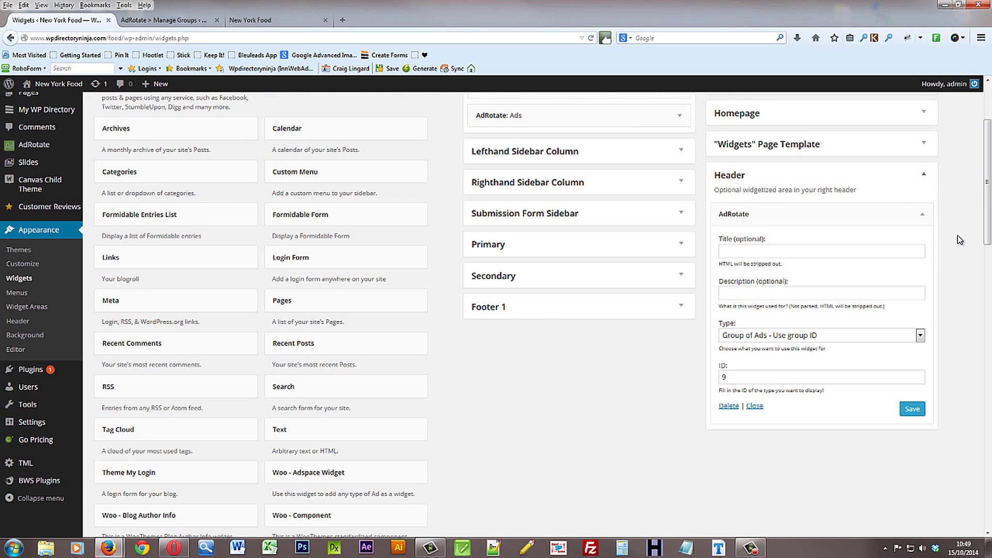
{"action": "scroll", "coordinate": [958, 237], "scroll_direction": "up", "scroll_amount": 3}
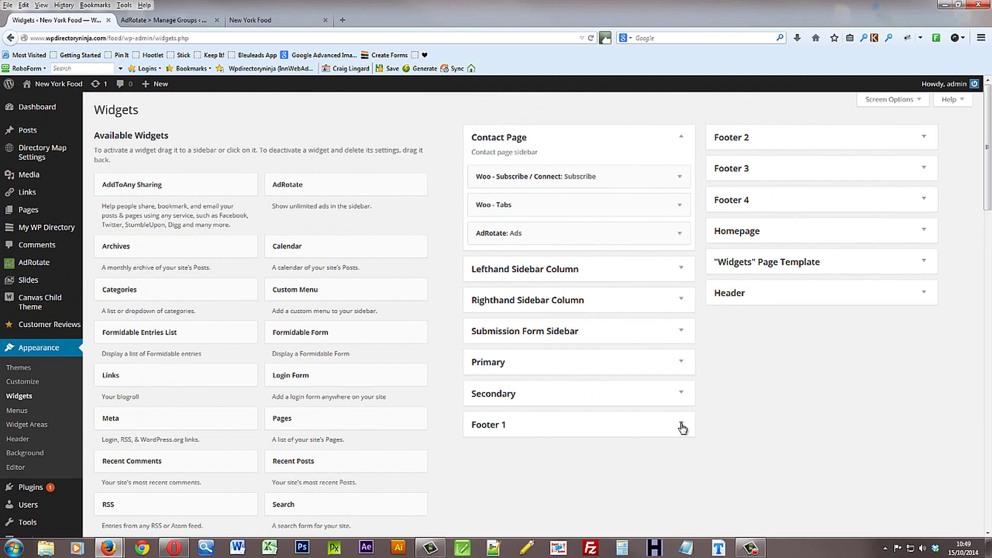
{"action": "left_click", "coordinate": [752, 420]}
{"action": "scroll", "coordinate": [746, 418], "scroll_direction": "down", "scroll_amount": 2}
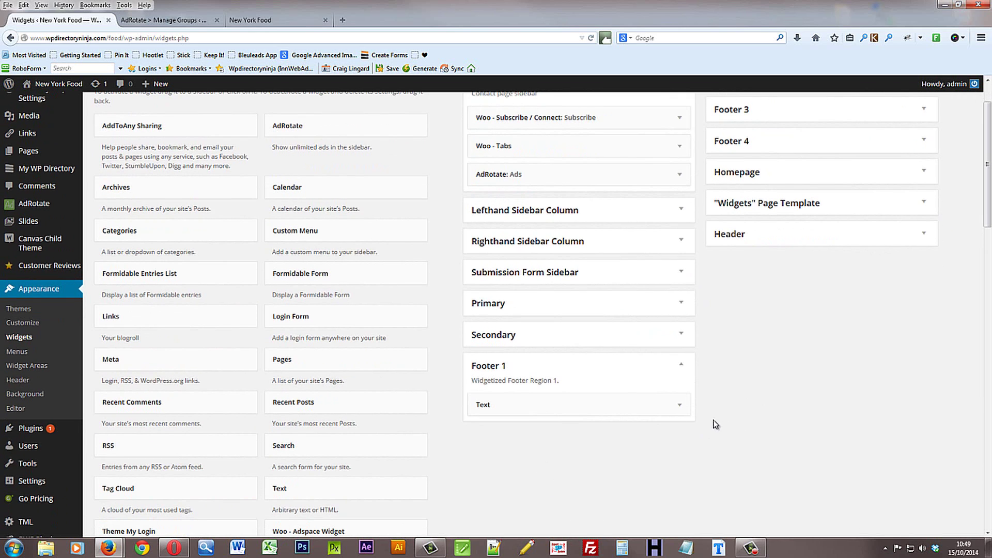
{"action": "left_click", "coordinate": [680, 406]}
{"action": "scroll", "coordinate": [748, 419], "scroll_direction": "down", "scroll_amount": 2}
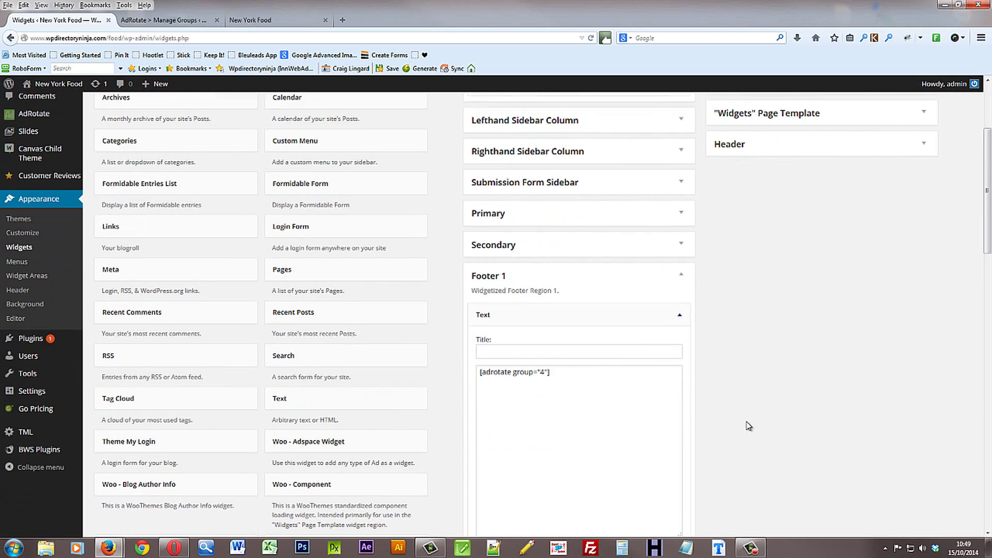
{"action": "scroll", "coordinate": [712, 328], "scroll_direction": "up", "scroll_amount": 2}
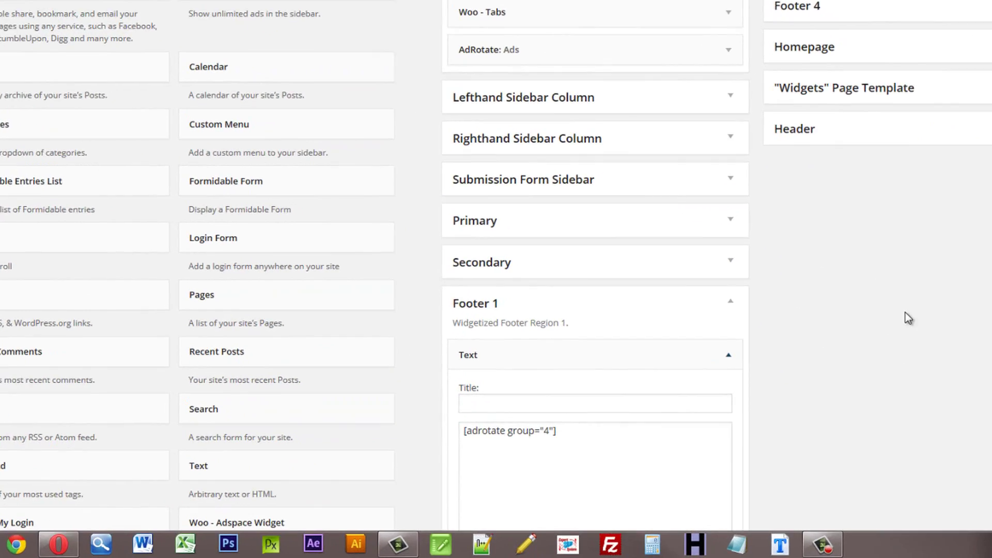
{"action": "scroll", "coordinate": [806, 377], "scroll_direction": "down", "scroll_amount": 1}
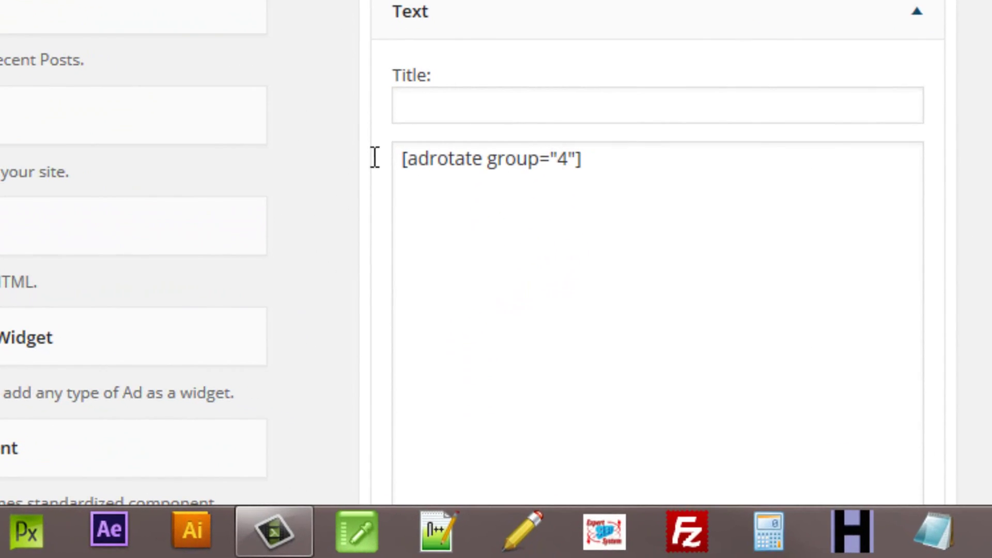
- Inspect the Text widget's [adrotate group="4"] shortcode, then collapse the widget
{"action": "left_click", "coordinate": [512, 332]}
{"action": "key", "text": "ctrl+a"}
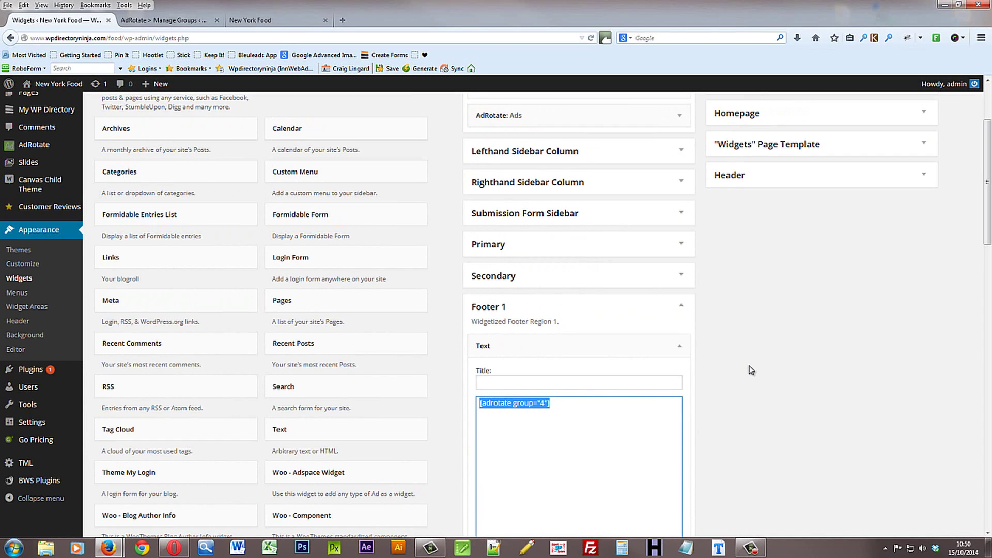
{"action": "left_click", "coordinate": [751, 370]}
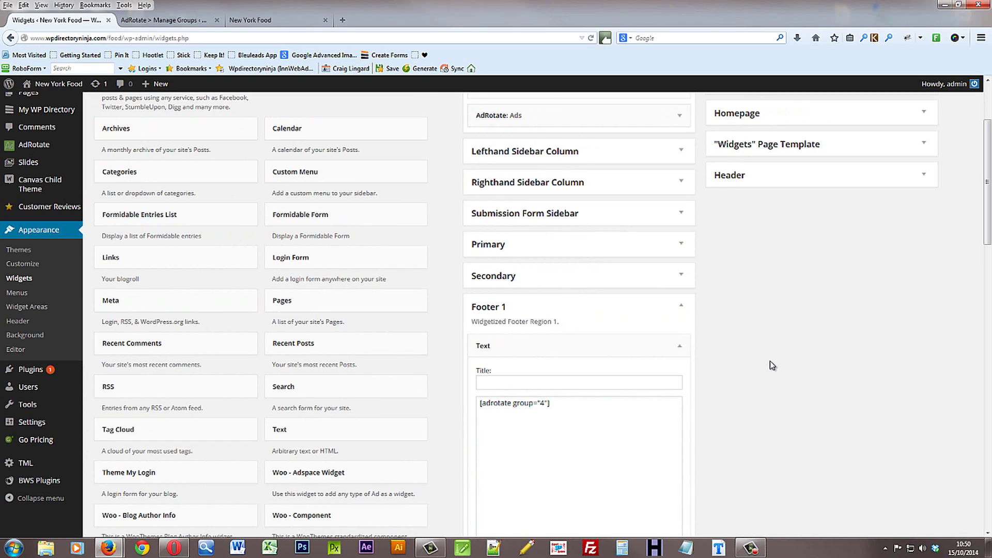
{"action": "scroll", "coordinate": [752, 312], "scroll_direction": "up", "scroll_amount": 2}
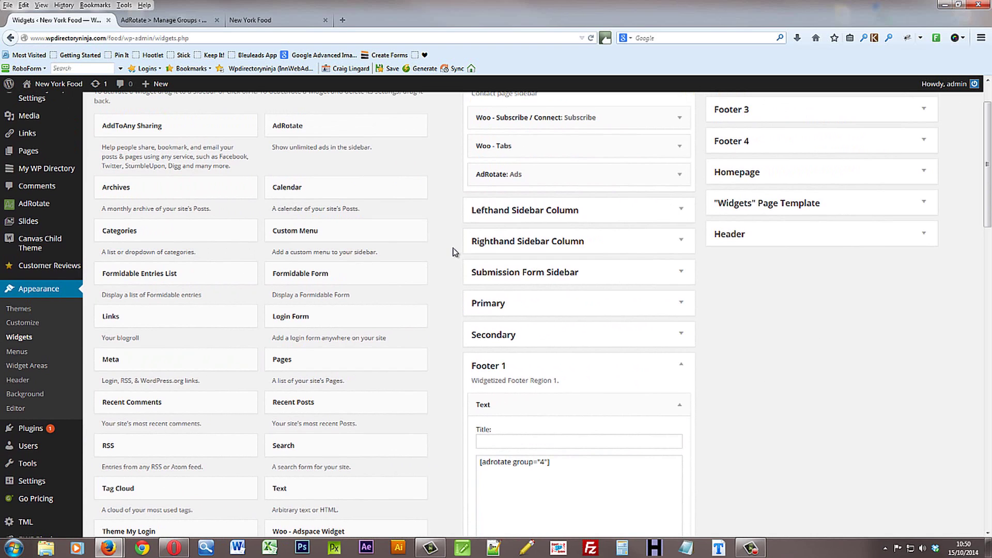
{"action": "scroll", "coordinate": [454, 252], "scroll_direction": "up", "scroll_amount": 2}
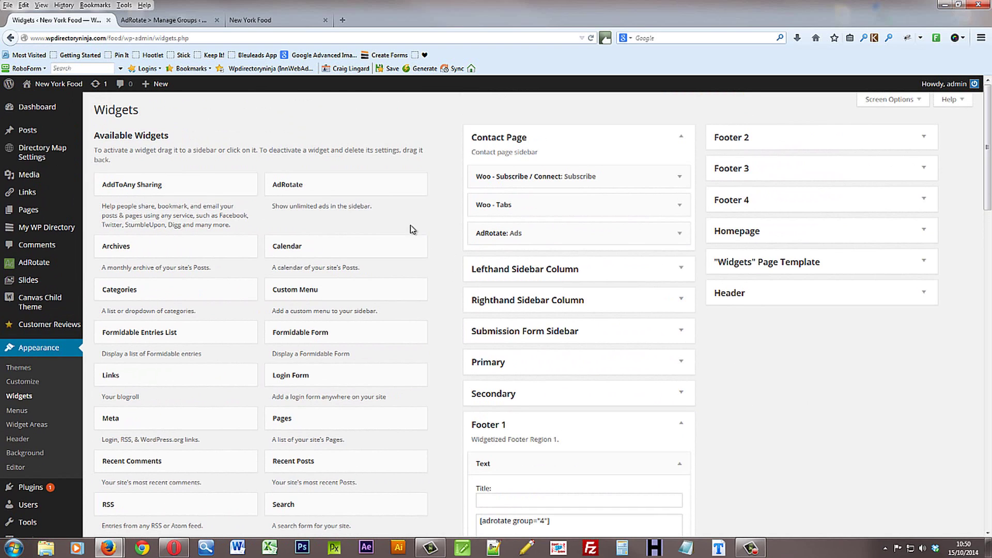
{"action": "scroll", "coordinate": [753, 383], "scroll_direction": "down", "scroll_amount": 2}
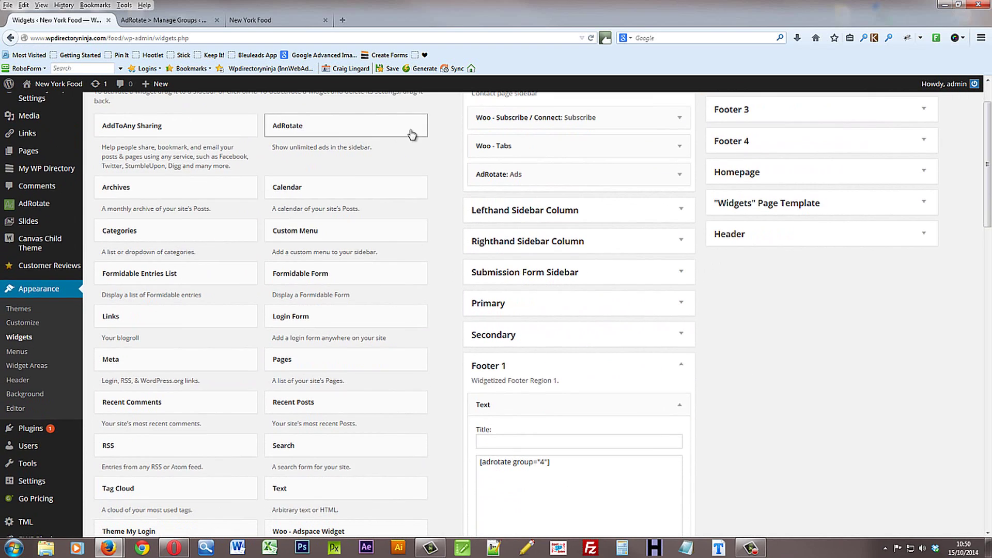
{"action": "left_click", "coordinate": [681, 407]}
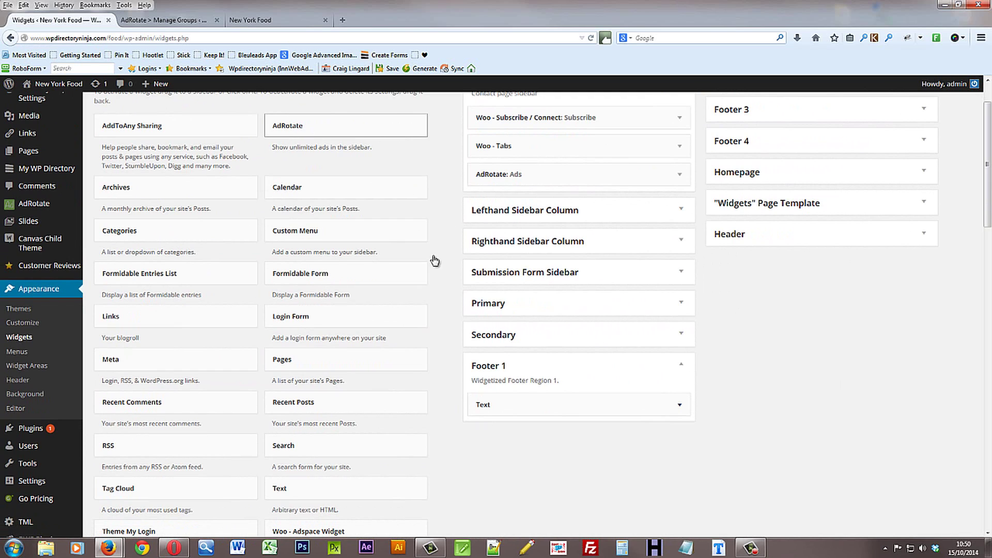
- Add an AdRotate widget to Footer 1 below Text and set it to Group of Ads
{"action": "mouse_move", "coordinate": [558, 433]}
{"action": "left_mouse_down"}
{"action": "mouse_move", "coordinate": [538, 423]}
{"action": "mouse_move", "coordinate": [560, 414]}
{"action": "mouse_move", "coordinate": [537, 413]}
{"action": "mouse_move", "coordinate": [545, 432]}
{"action": "left_mouse_up"}
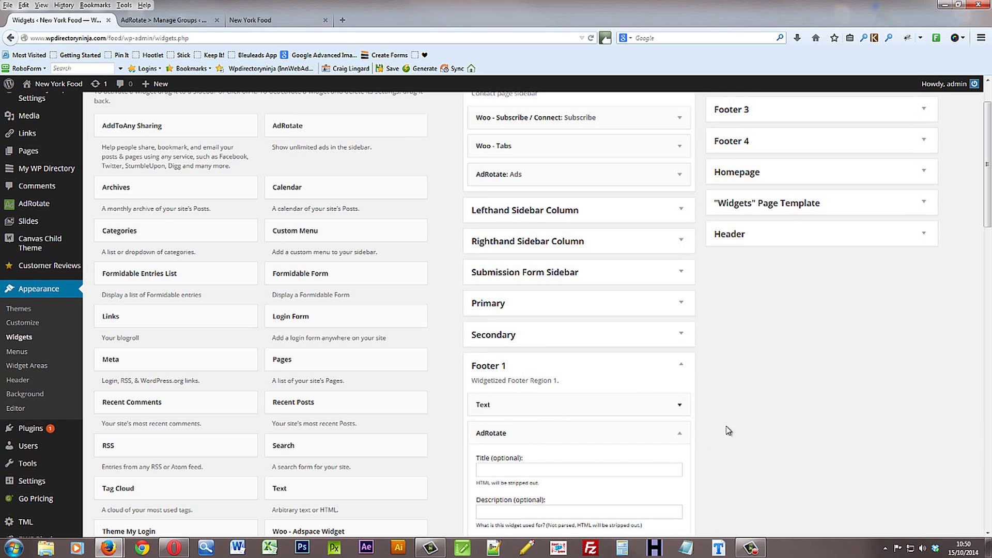
{"action": "scroll", "coordinate": [731, 425], "scroll_direction": "down", "scroll_amount": 3}
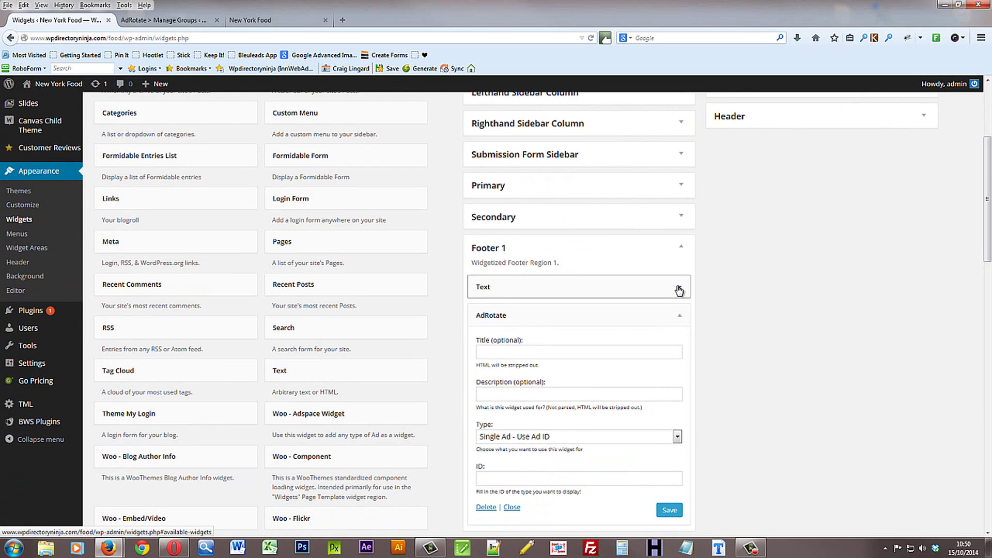
{"action": "left_click", "coordinate": [520, 438]}
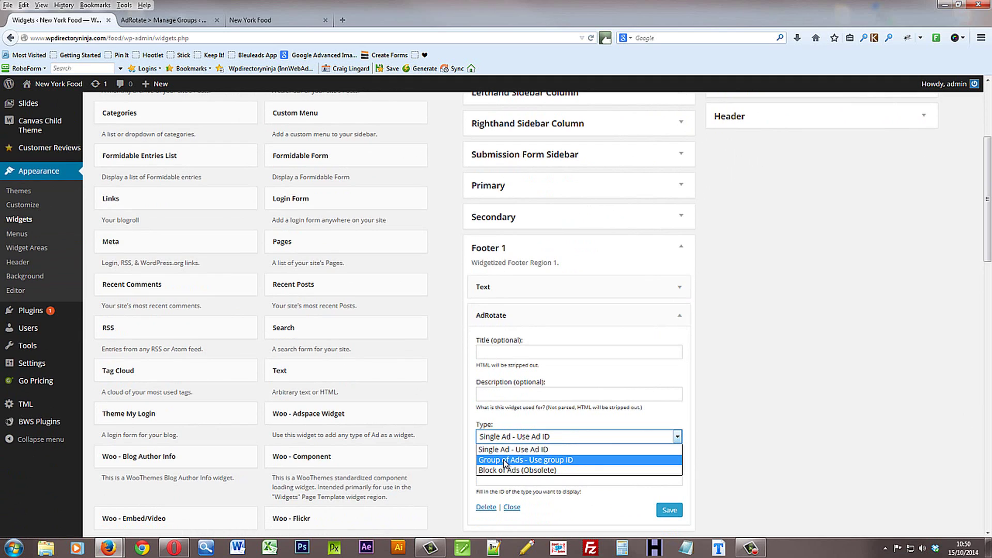
{"action": "left_click", "coordinate": [506, 461]}
{"action": "left_click", "coordinate": [491, 478]}
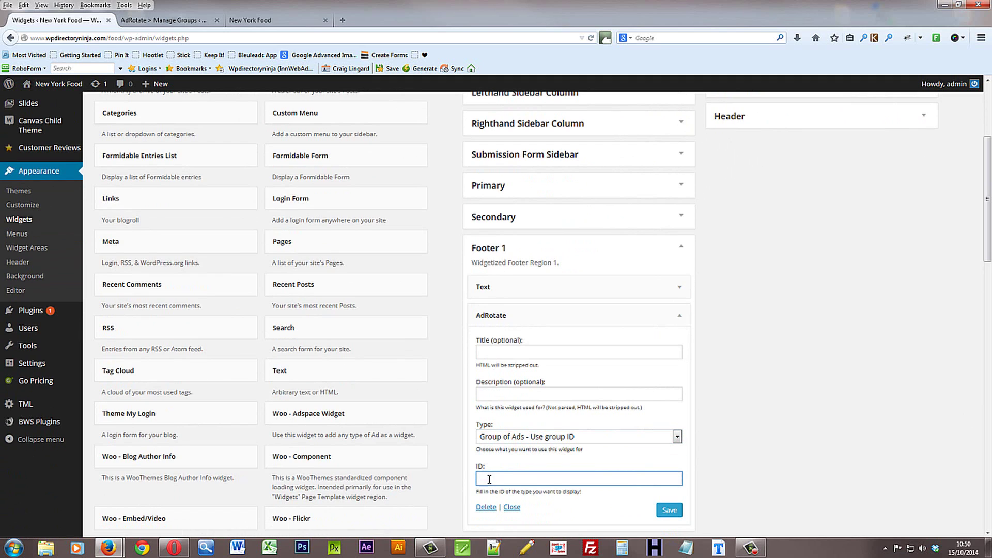
- Re-check which ad group the Footer 1 Text widget uses
{"action": "left_click", "coordinate": [680, 290]}
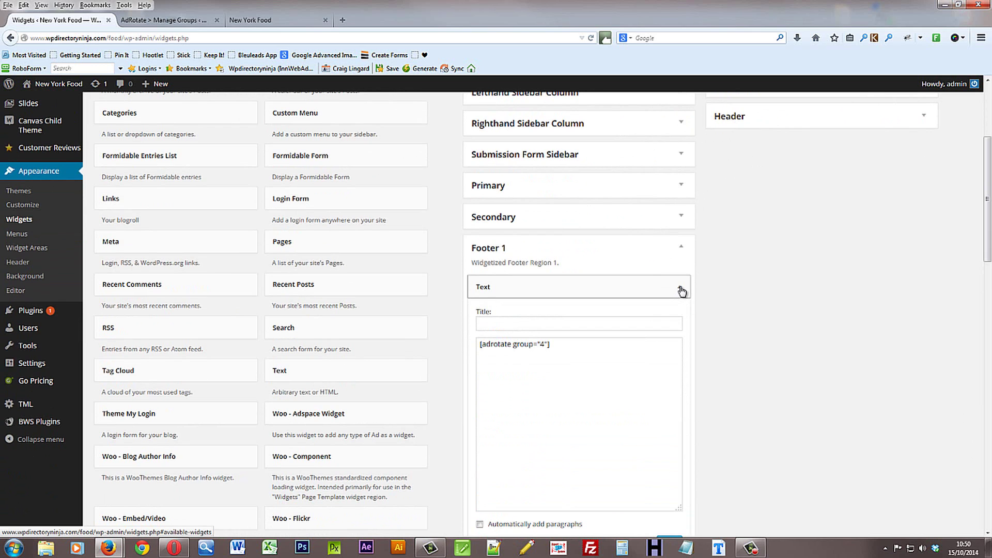
{"action": "left_click", "coordinate": [680, 291]}
{"action": "scroll", "coordinate": [738, 295], "scroll_direction": "down", "scroll_amount": 3}
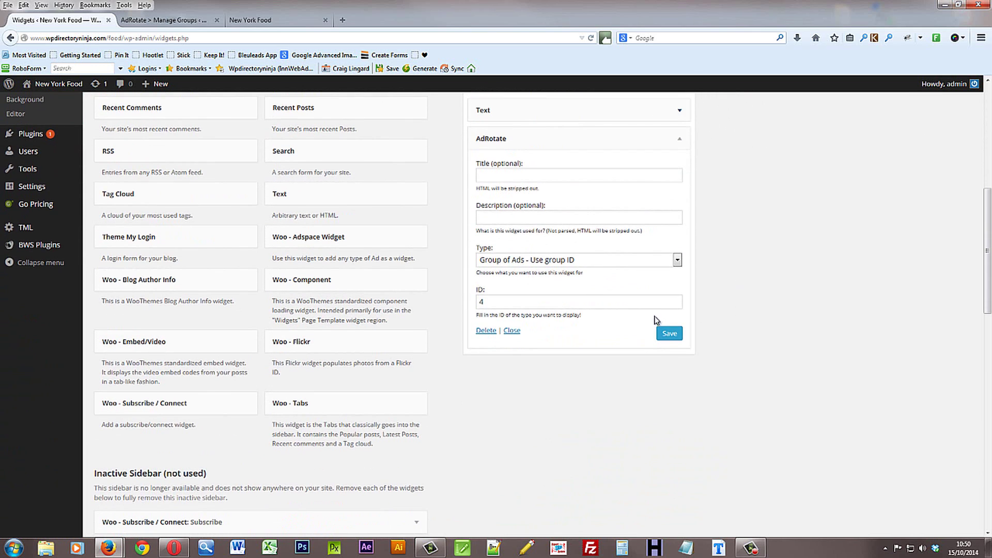
{"action": "scroll", "coordinate": [772, 276], "scroll_direction": "up", "scroll_amount": 4}
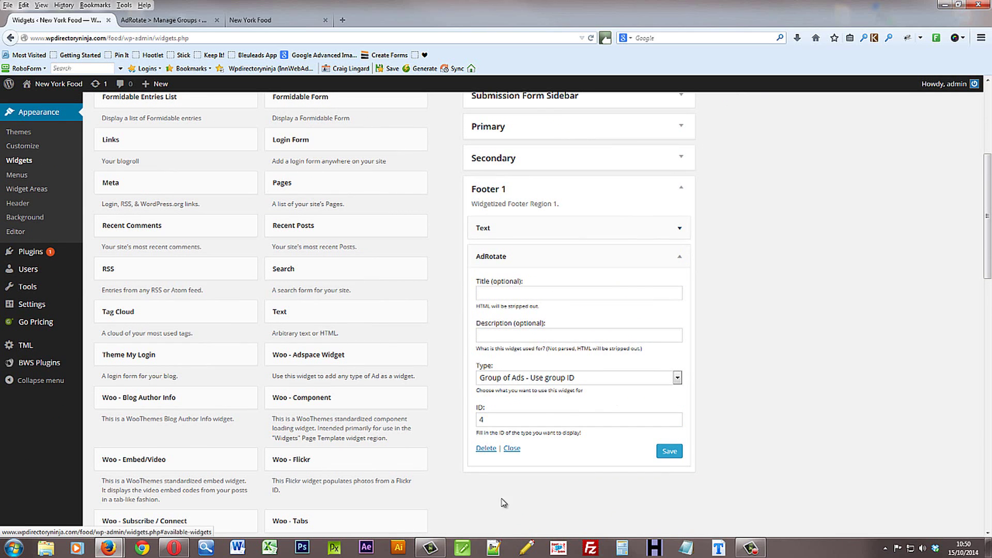
- Delete the new AdRotate widget, leaving only the Text widget in Footer 1
{"action": "left_click", "coordinate": [486, 448]}
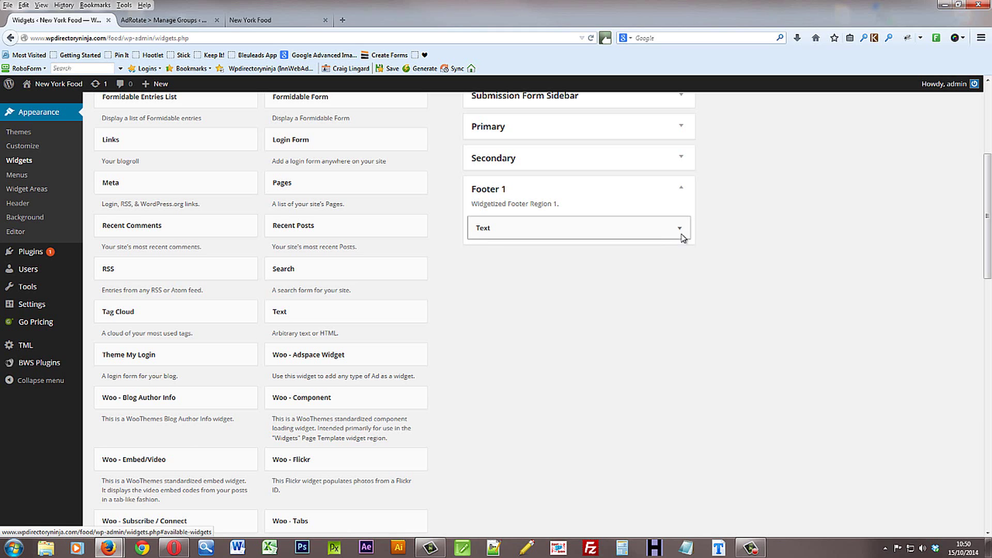
{"action": "scroll", "coordinate": [740, 334], "scroll_direction": "up", "scroll_amount": 2}
{"action": "scroll", "coordinate": [613, 308], "scroll_direction": "up", "scroll_amount": 1}
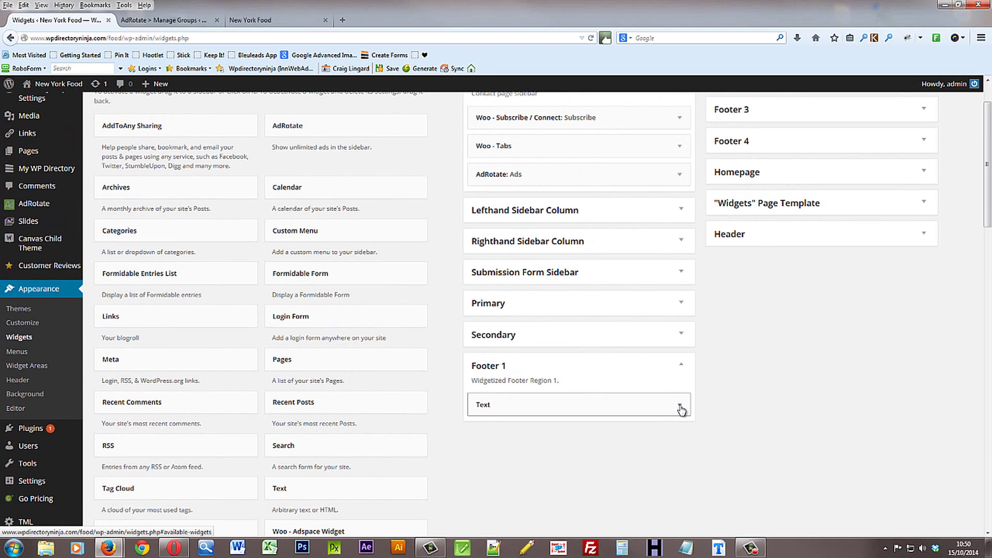
{"action": "left_click", "coordinate": [681, 407]}
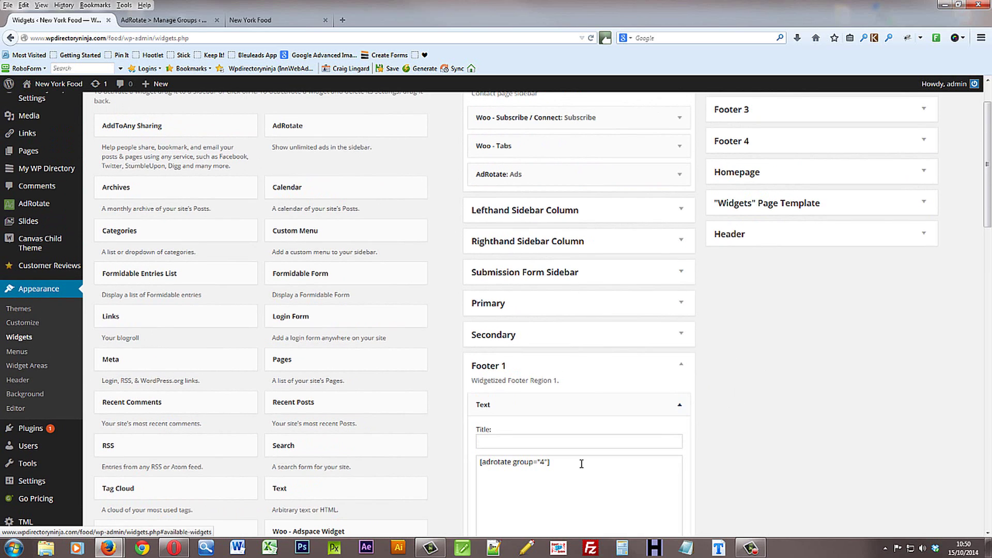
{"action": "left_click", "coordinate": [680, 407]}
{"action": "scroll", "coordinate": [765, 385], "scroll_direction": "up", "scroll_amount": 1}
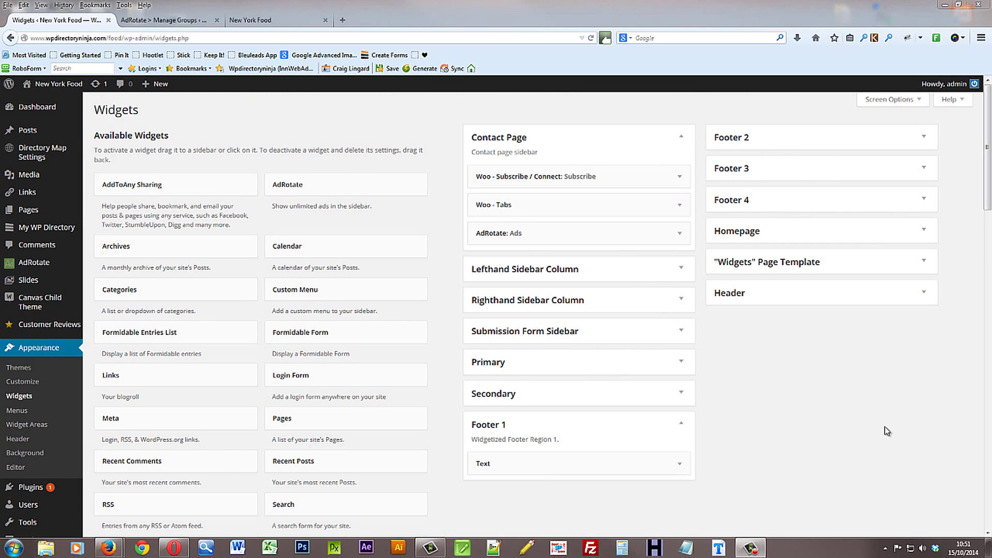
- Expand the Secondary sidebar and compare it with the footer ads on the front end
{"action": "scroll", "coordinate": [755, 384], "scroll_direction": "down", "scroll_amount": 2}
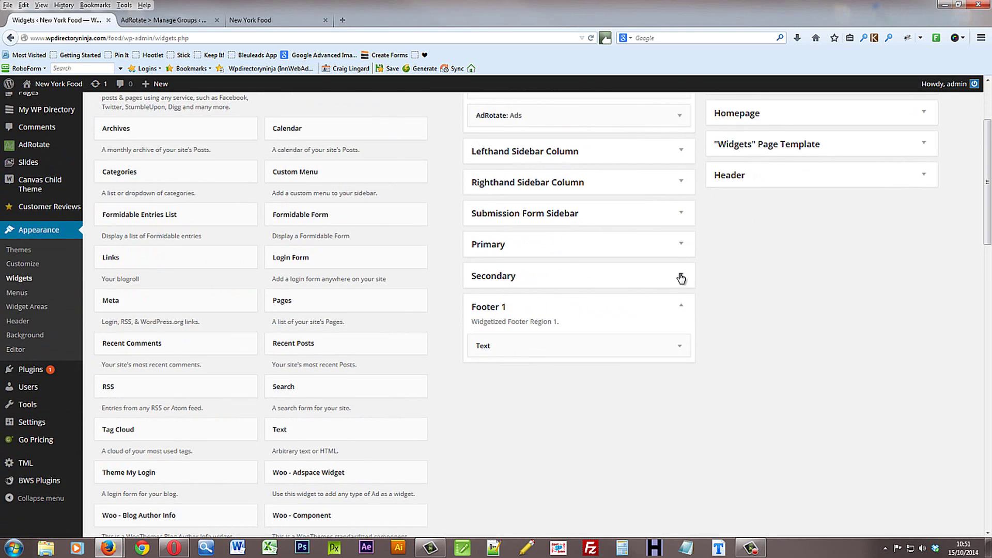
{"action": "left_click", "coordinate": [681, 276]}
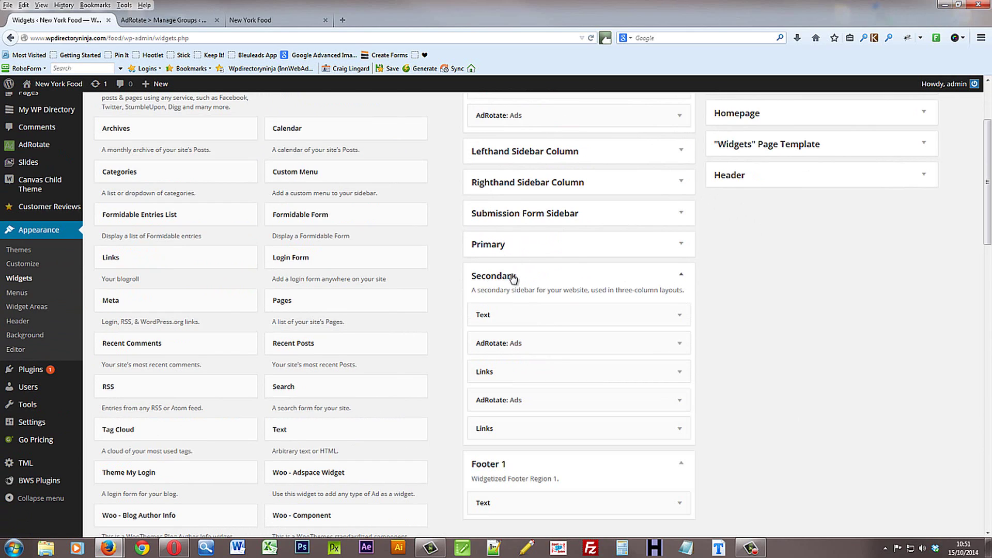
{"action": "left_click", "coordinate": [269, 21]}
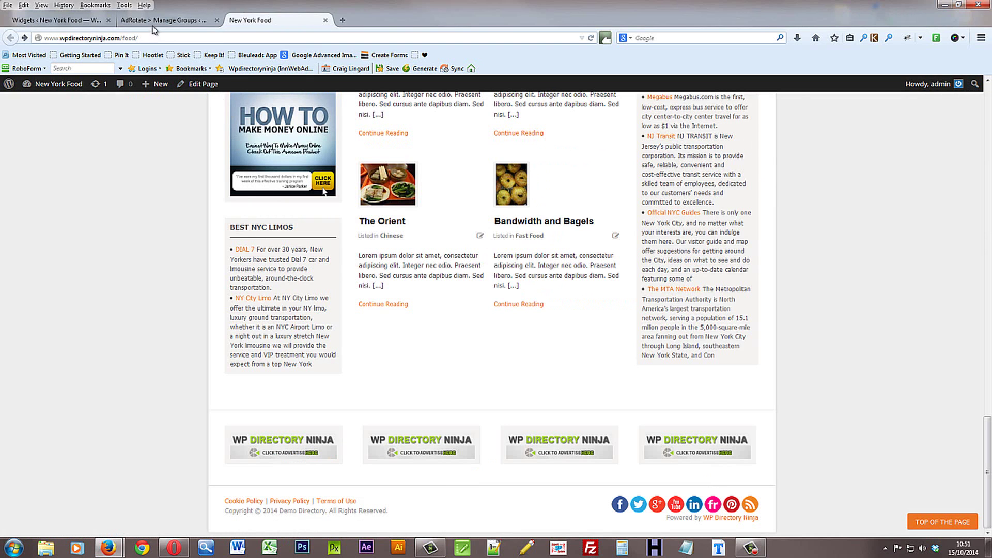
{"action": "left_click", "coordinate": [70, 20]}
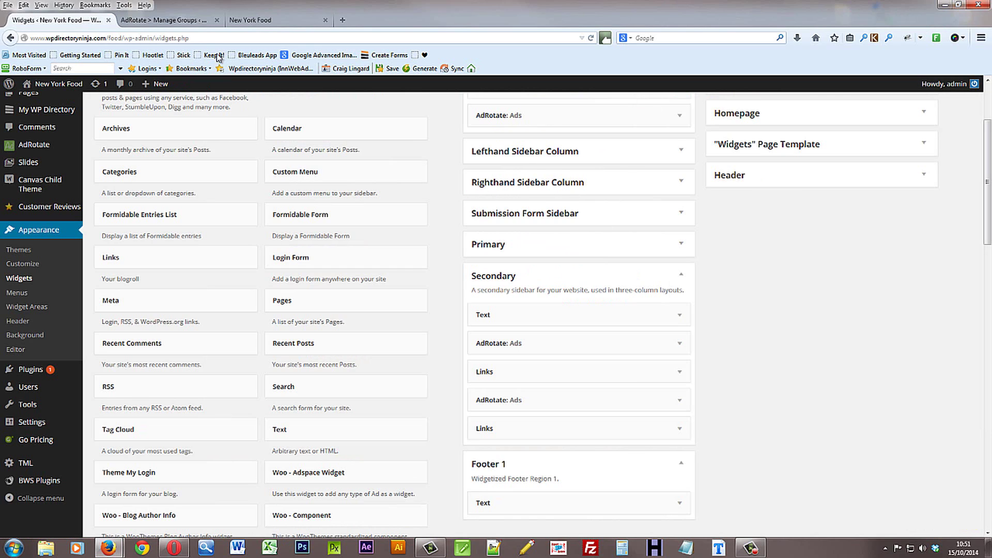
- Confirm the Secondary sidebar's AdRotate widget 'Ads' shows Group of Ads with ID 2
{"action": "left_click", "coordinate": [174, 21]}
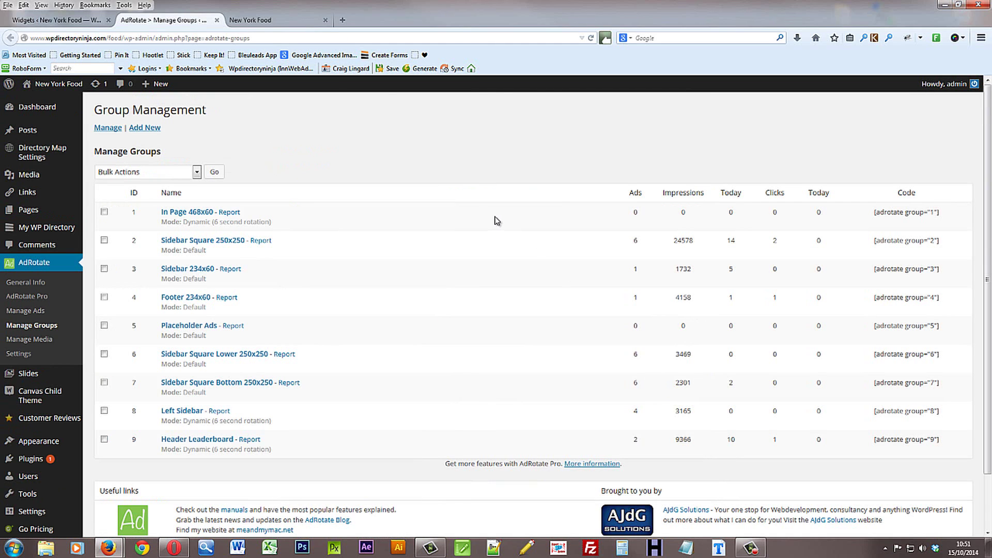
{"action": "left_click", "coordinate": [253, 20]}
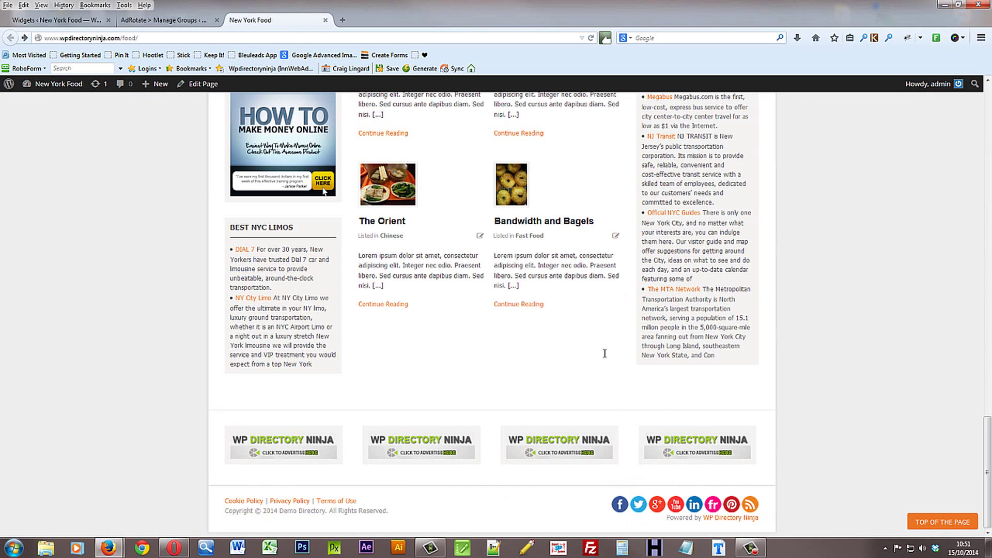
{"action": "left_click", "coordinate": [31, 22]}
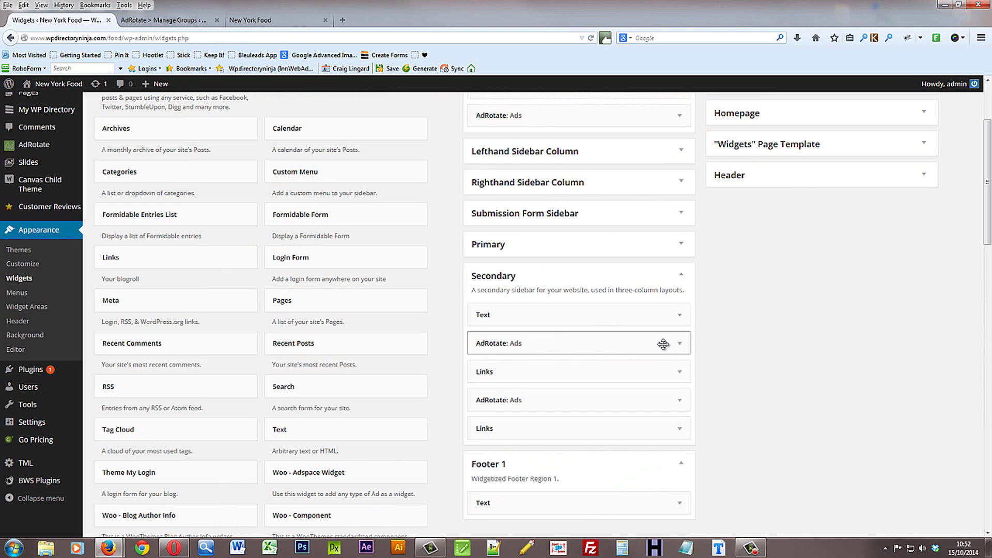
{"action": "left_click", "coordinate": [681, 345]}
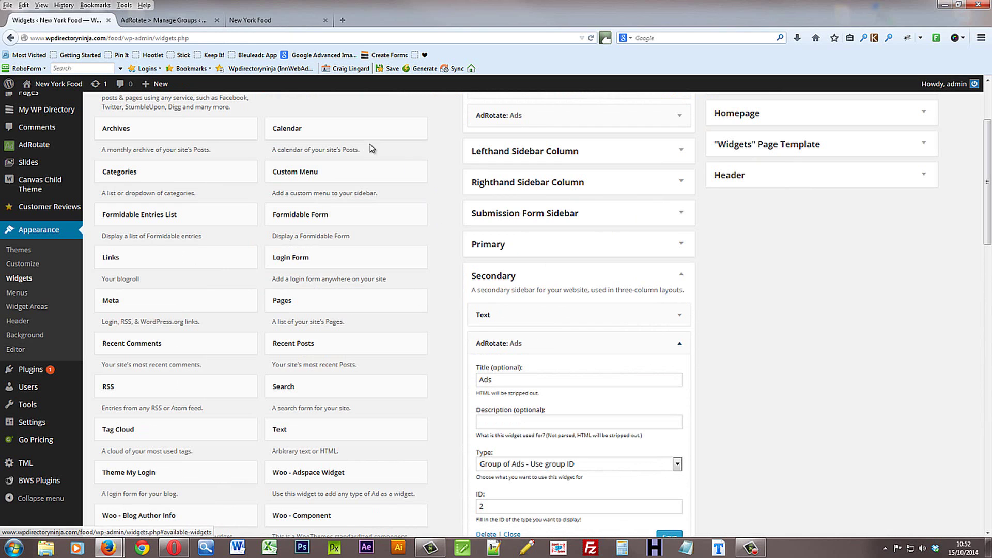
{"action": "scroll", "coordinate": [653, 365], "scroll_direction": "down", "scroll_amount": 3}
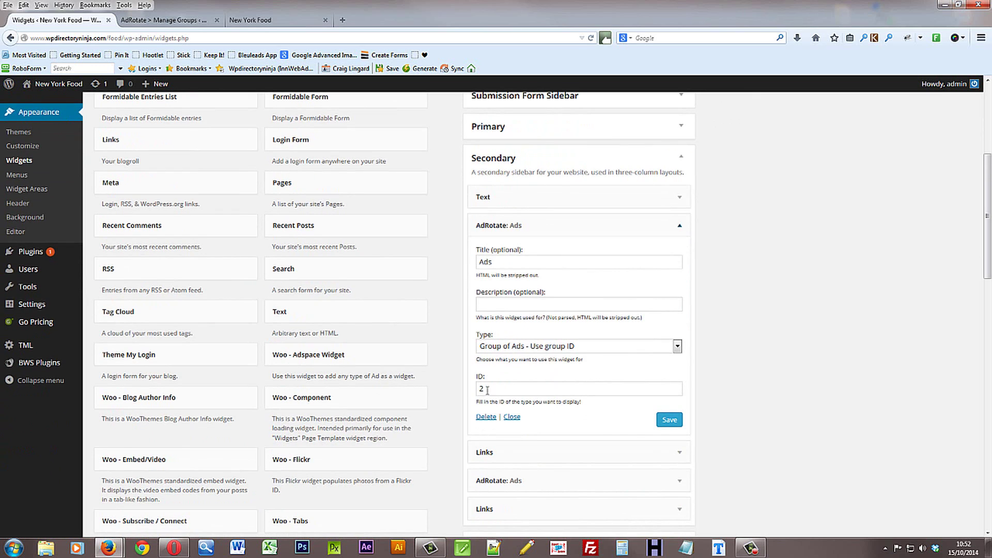
- Review group 2, Sidebar Square 250x250: Default mode, 250x250 pixels, six assigned ads
{"action": "left_click", "coordinate": [176, 20]}
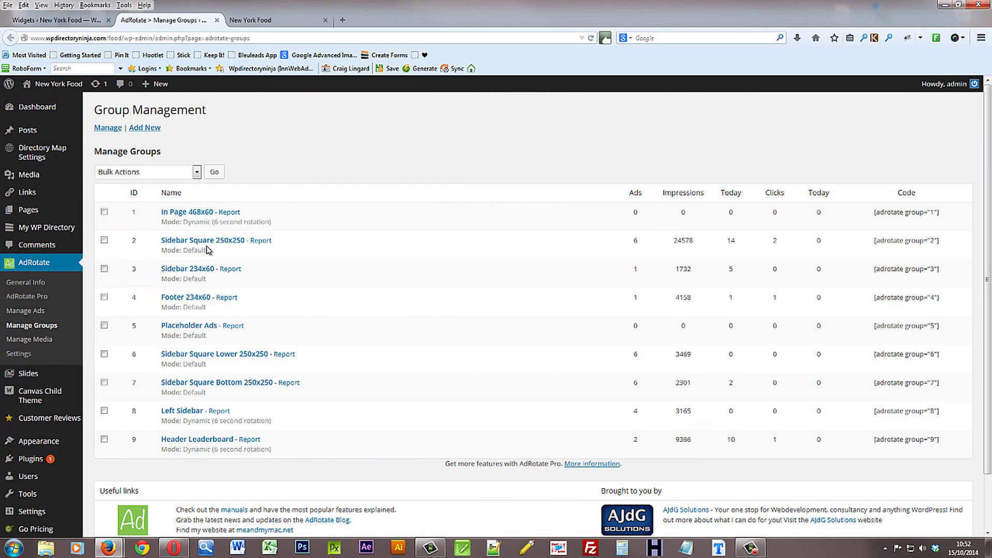
{"action": "left_click", "coordinate": [228, 242]}
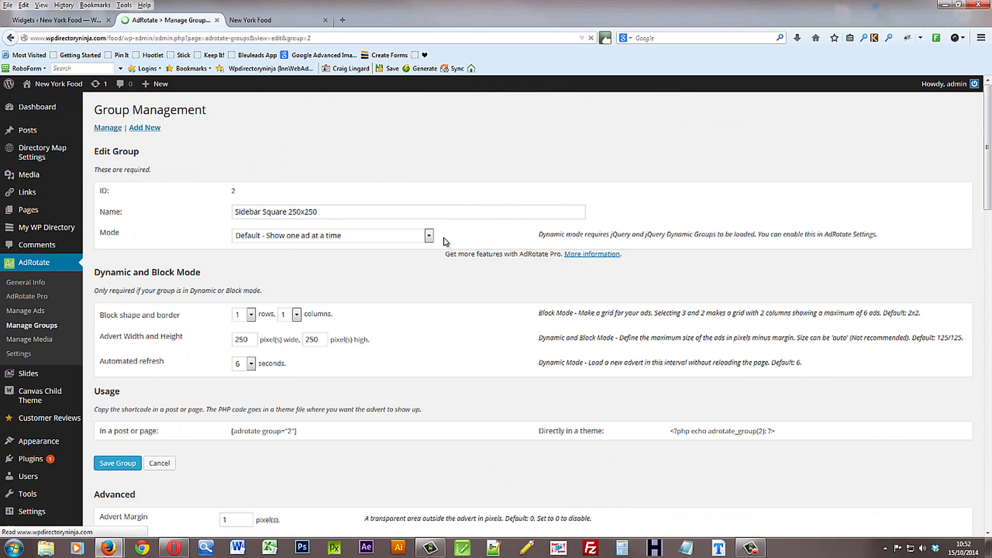
{"action": "scroll", "coordinate": [434, 279], "scroll_direction": "down", "scroll_amount": 15}
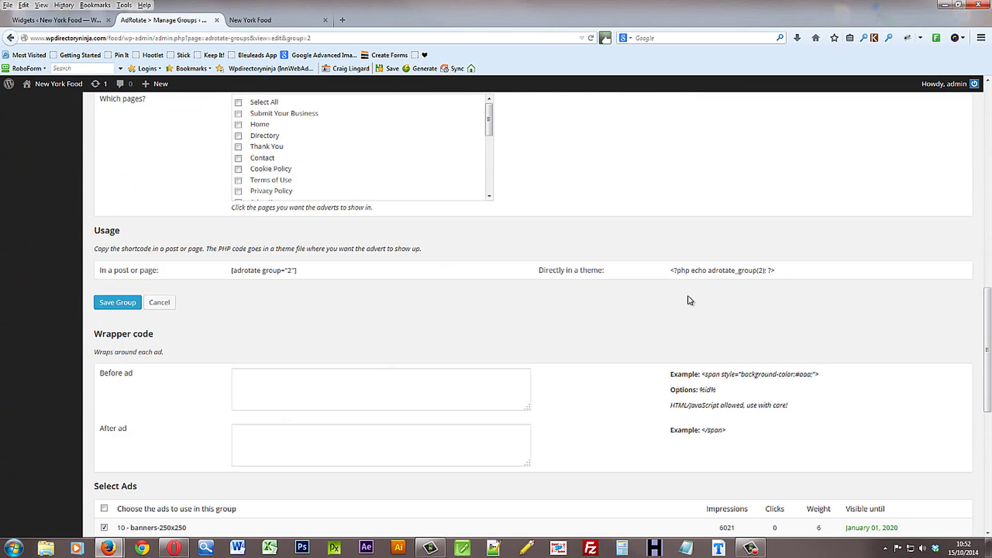
{"action": "scroll", "coordinate": [465, 279], "scroll_direction": "down", "scroll_amount": 3}
{"action": "scroll", "coordinate": [237, 217], "scroll_direction": "up", "scroll_amount": 2}
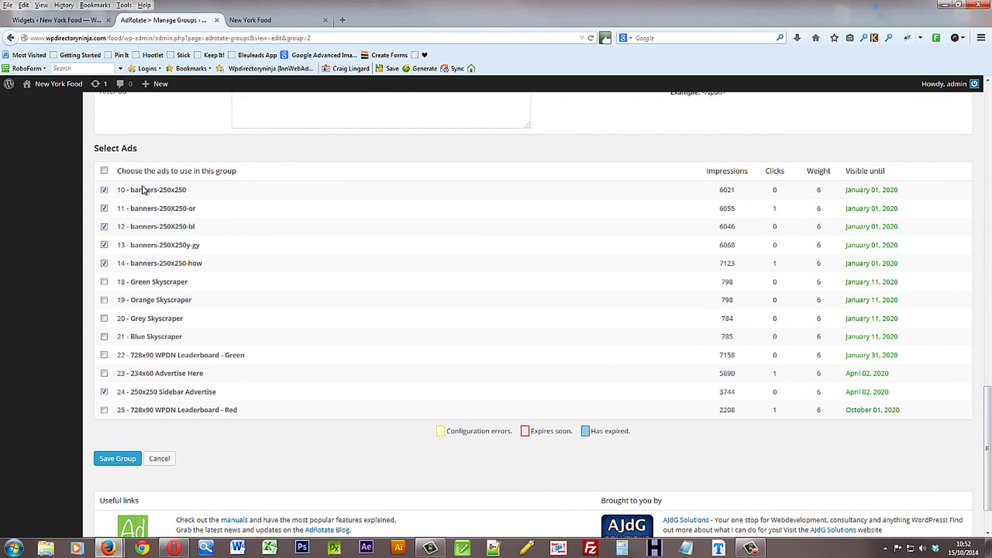
{"action": "scroll", "coordinate": [301, 201], "scroll_direction": "up", "scroll_amount": 15}
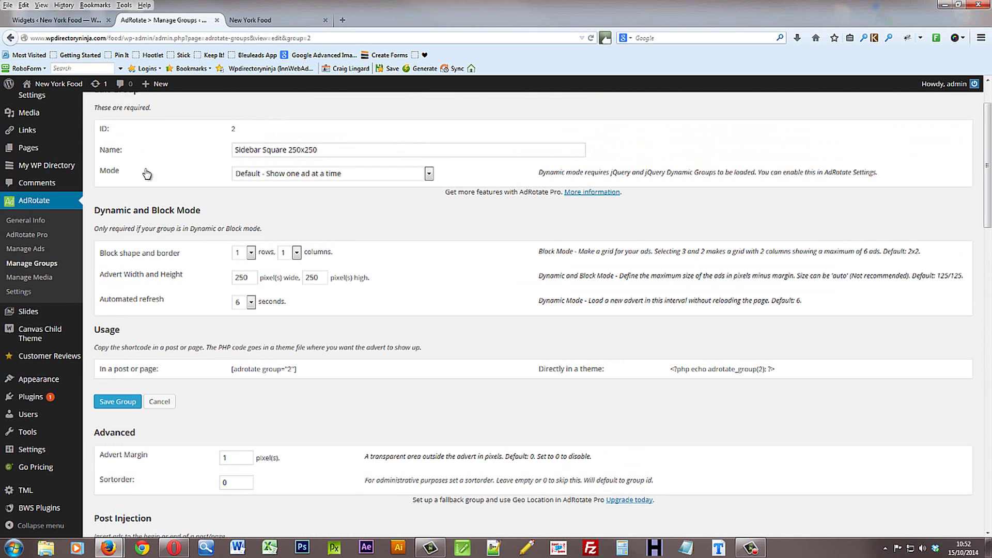
{"action": "left_click", "coordinate": [15, 250]}
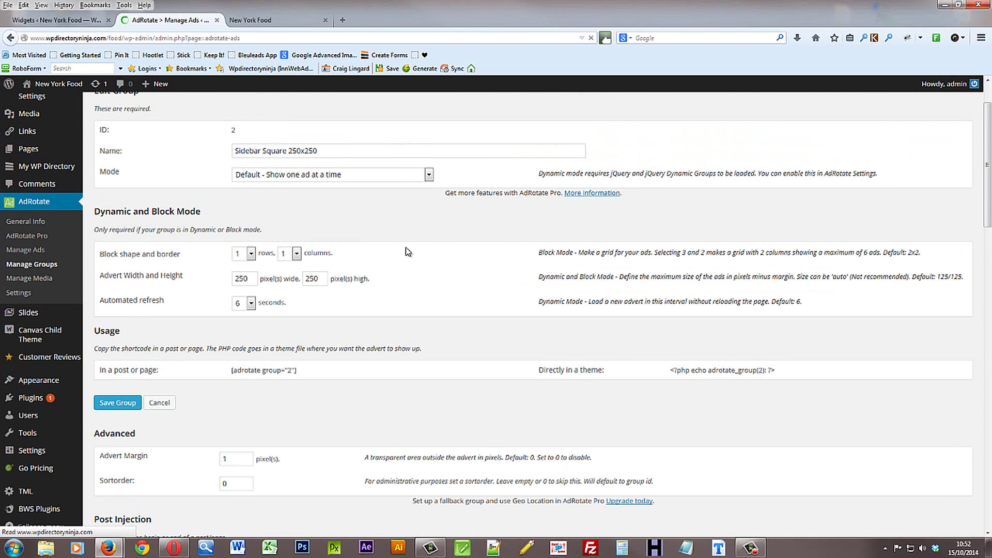
- Open ad 13, banners-250X250y-gy, and review its banner preview and shortcode
{"action": "scroll", "coordinate": [455, 261], "scroll_direction": "down", "scroll_amount": 2}
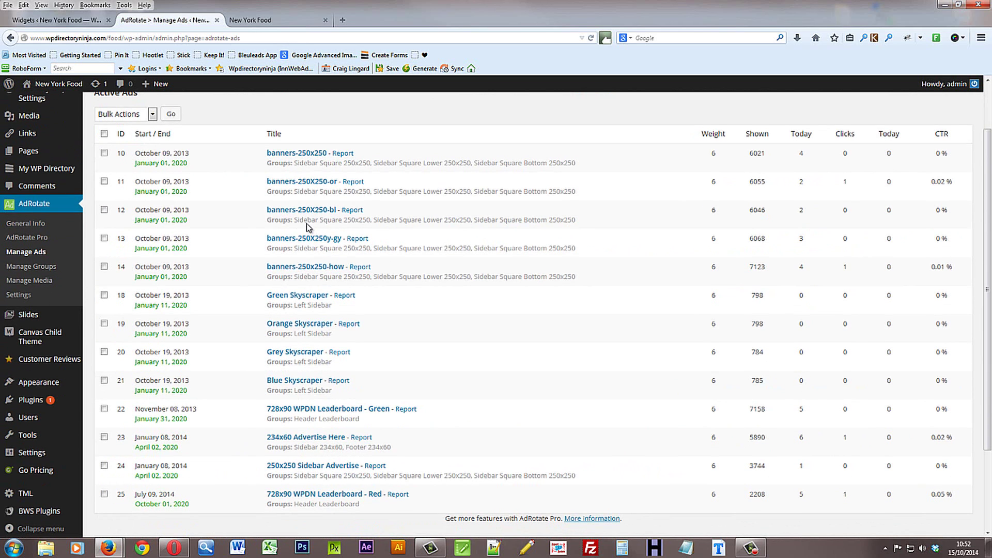
{"action": "left_click", "coordinate": [298, 240]}
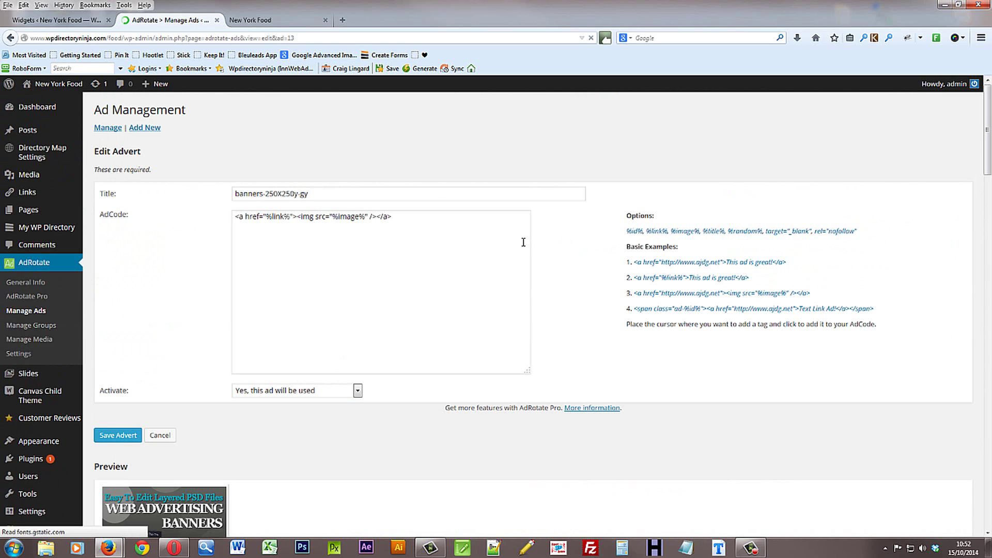
{"action": "scroll", "coordinate": [519, 248], "scroll_direction": "down", "scroll_amount": 3}
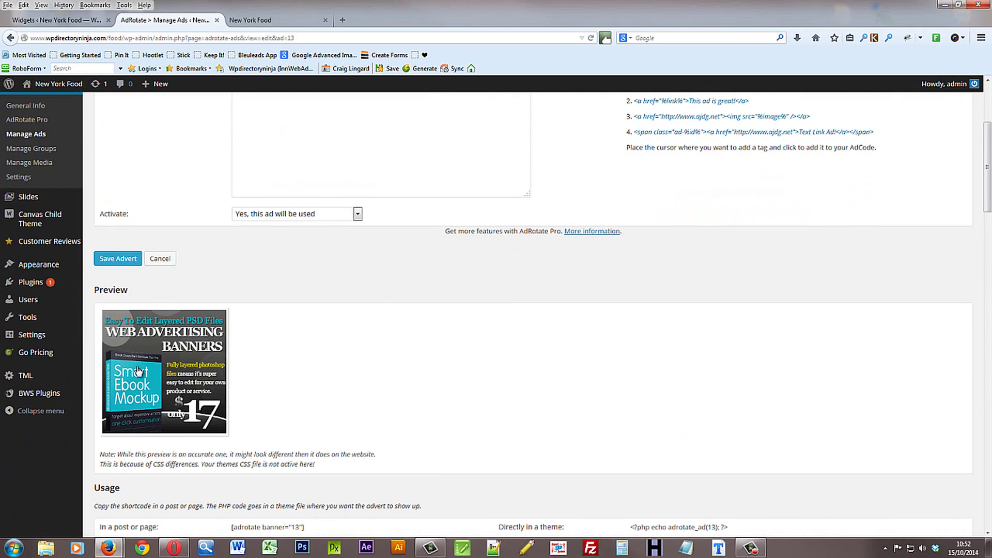
{"action": "scroll", "coordinate": [443, 337], "scroll_direction": "down", "scroll_amount": 3}
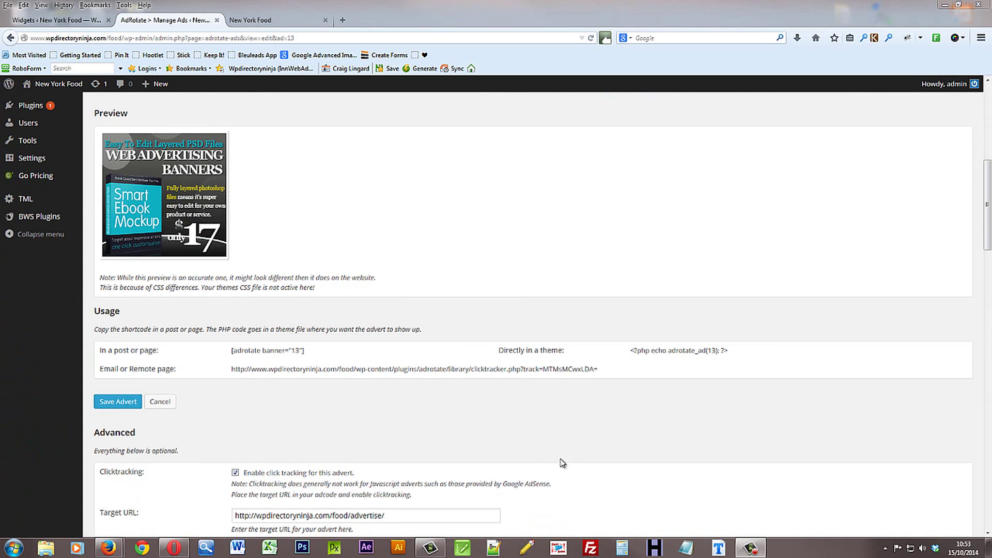
{"action": "left_click_drag", "start_coordinate": [305, 351], "coordinate": [231, 352]}
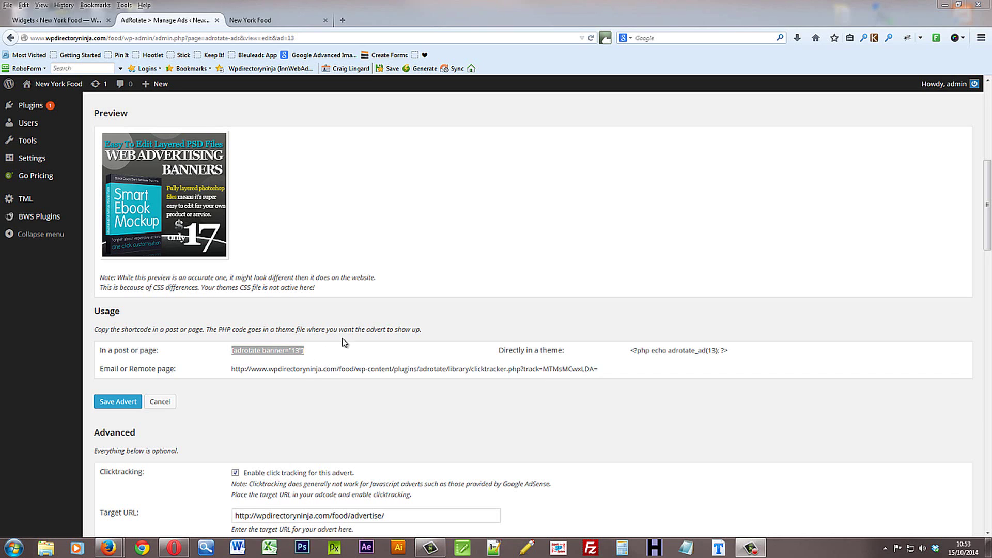
{"action": "left_click", "coordinate": [317, 354]}
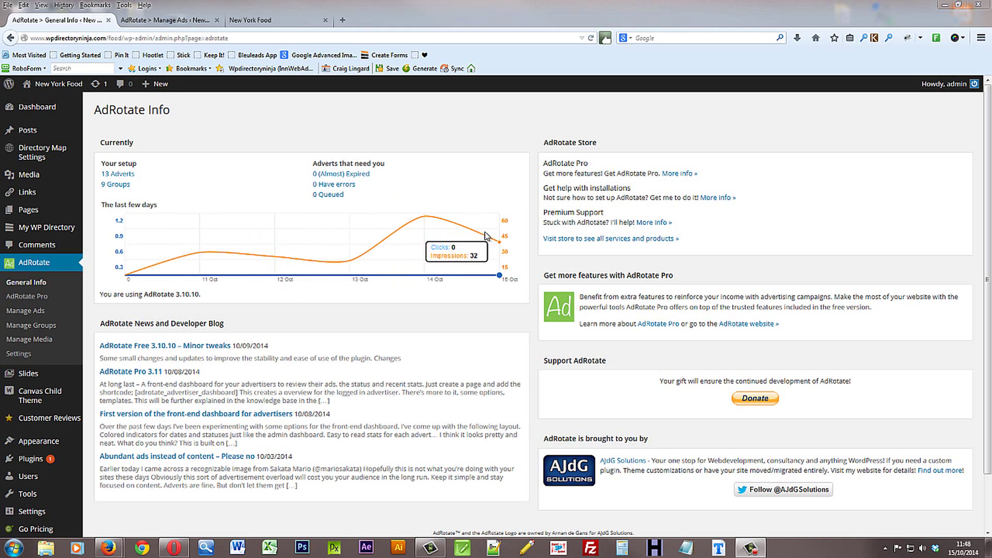
- Browse AdRotate Settings through the statistics, miscellaneous, maintenance and troubleshooting sections
{"action": "left_click", "coordinate": [17, 354]}
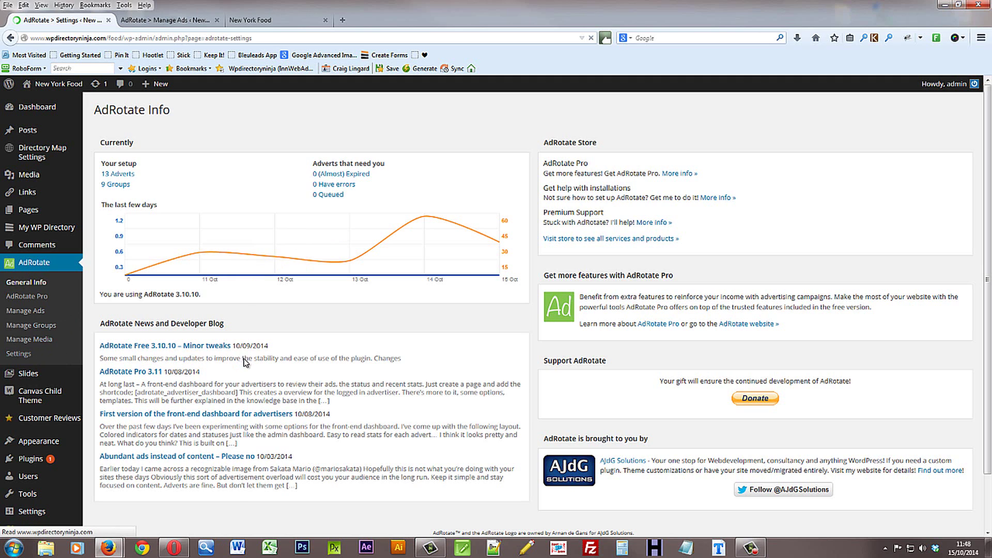
{"action": "scroll", "coordinate": [434, 322], "scroll_direction": "down", "scroll_amount": 3}
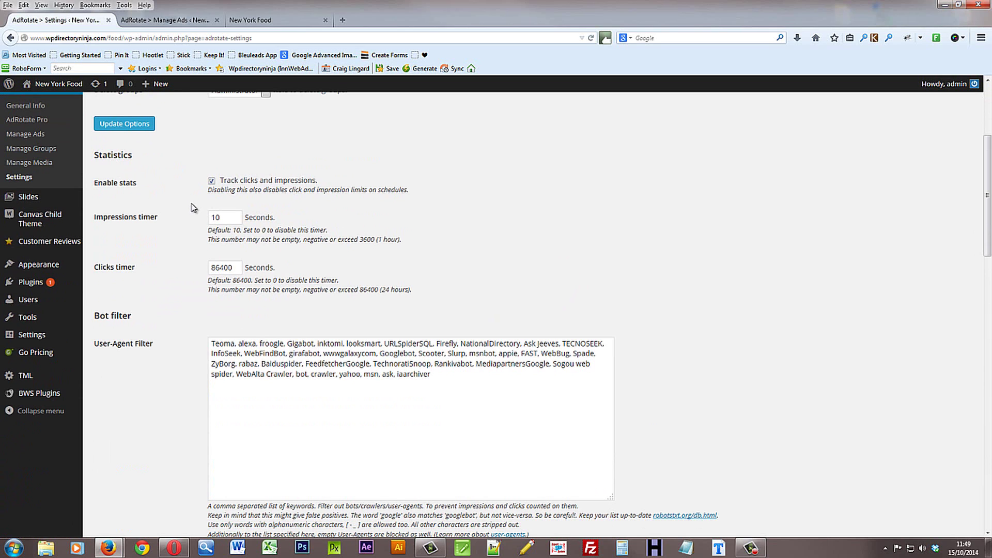
{"action": "scroll", "coordinate": [194, 212], "scroll_direction": "down", "scroll_amount": 6}
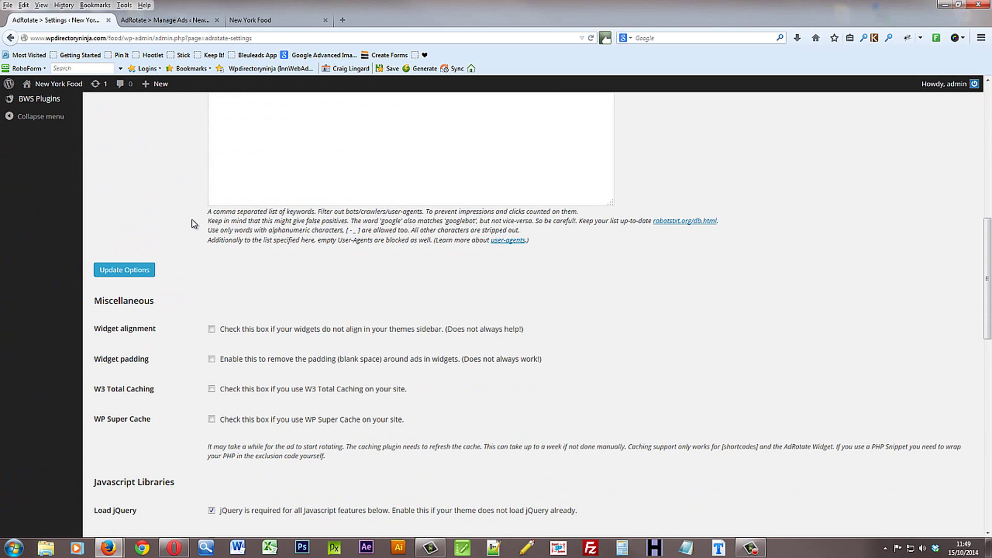
{"action": "scroll", "coordinate": [191, 224], "scroll_direction": "down", "scroll_amount": 2}
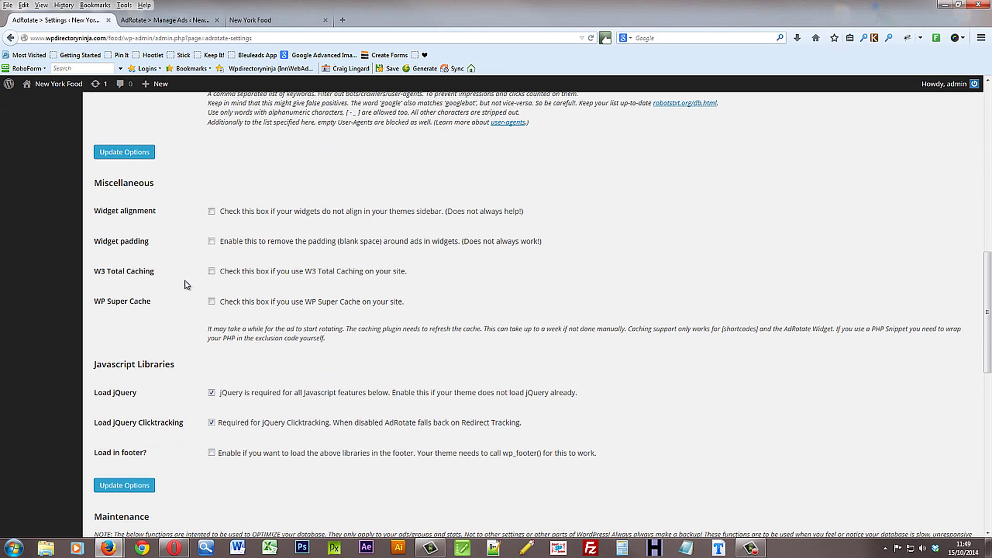
{"action": "scroll", "coordinate": [184, 282], "scroll_direction": "down", "scroll_amount": 6}
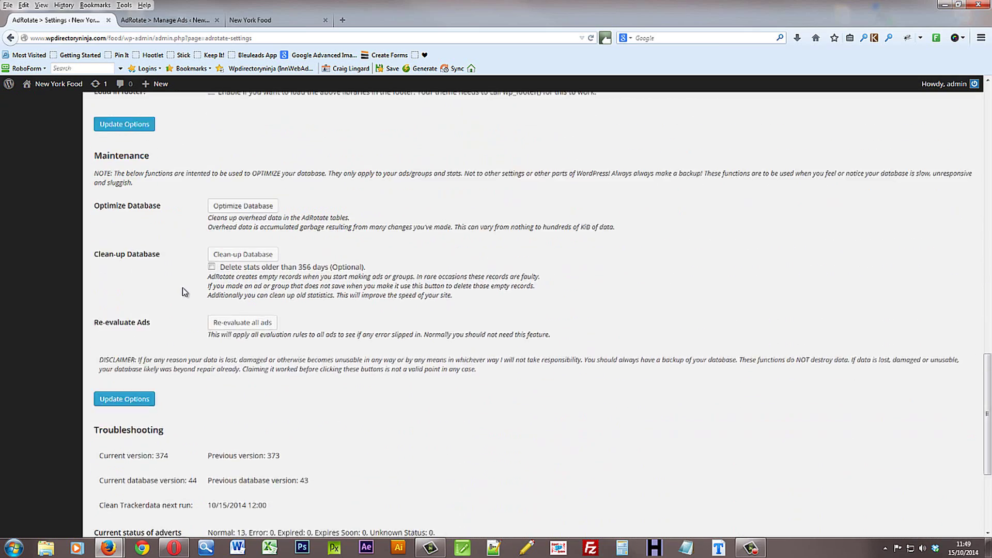
{"action": "scroll", "coordinate": [182, 287], "scroll_direction": "down", "scroll_amount": 3}
{"action": "scroll", "coordinate": [423, 279], "scroll_direction": "down", "scroll_amount": 1}
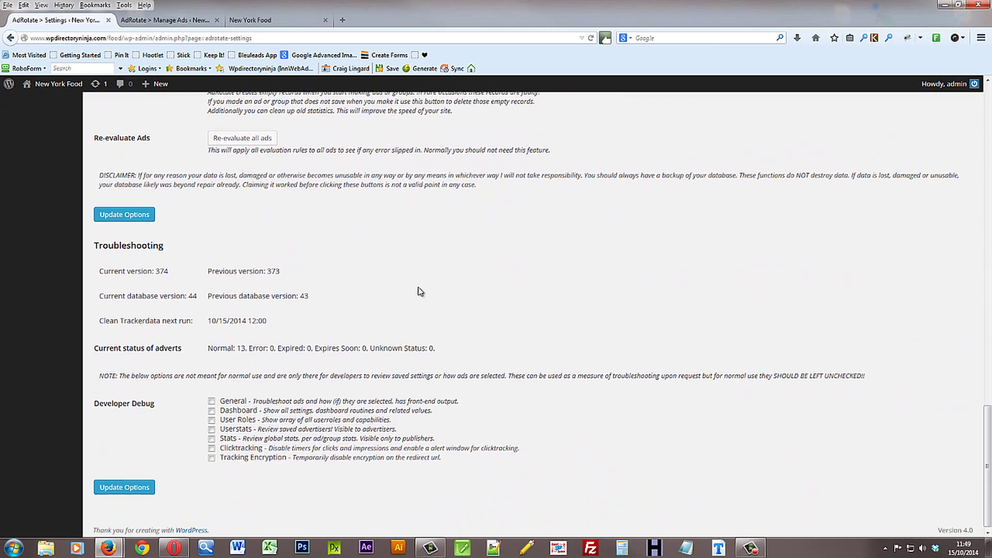
{"action": "scroll", "coordinate": [494, 279], "scroll_direction": "up", "scroll_amount": 20}
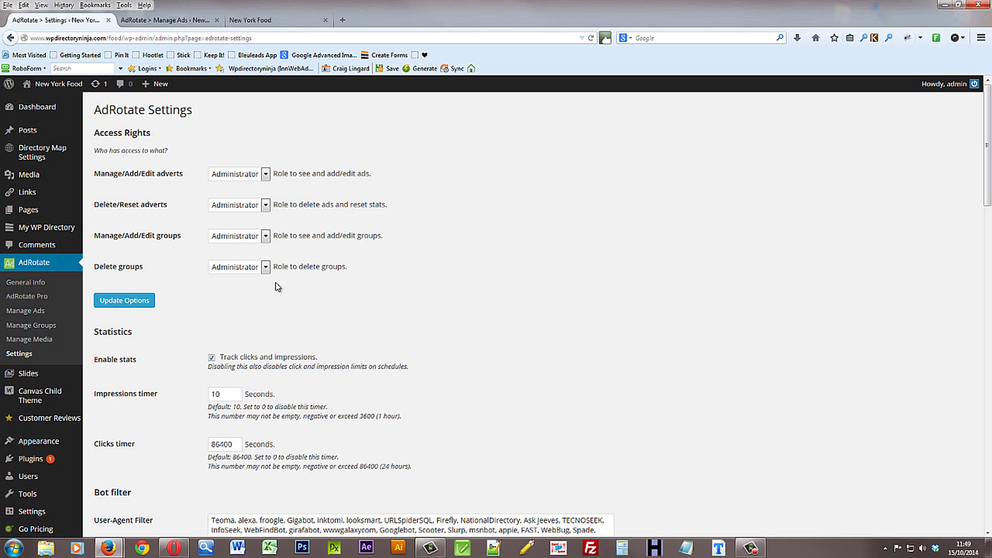
- Go back to AdRotate General Info and read the recent clicks and impressions chart
{"action": "left_click", "coordinate": [25, 283]}
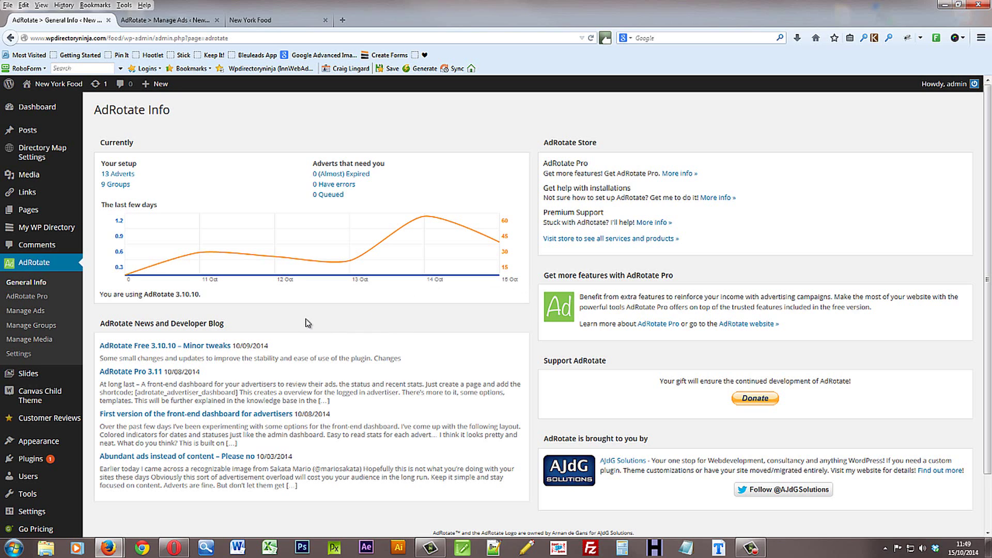
{"action": "mouse_move", "coordinate": [344, 223]}
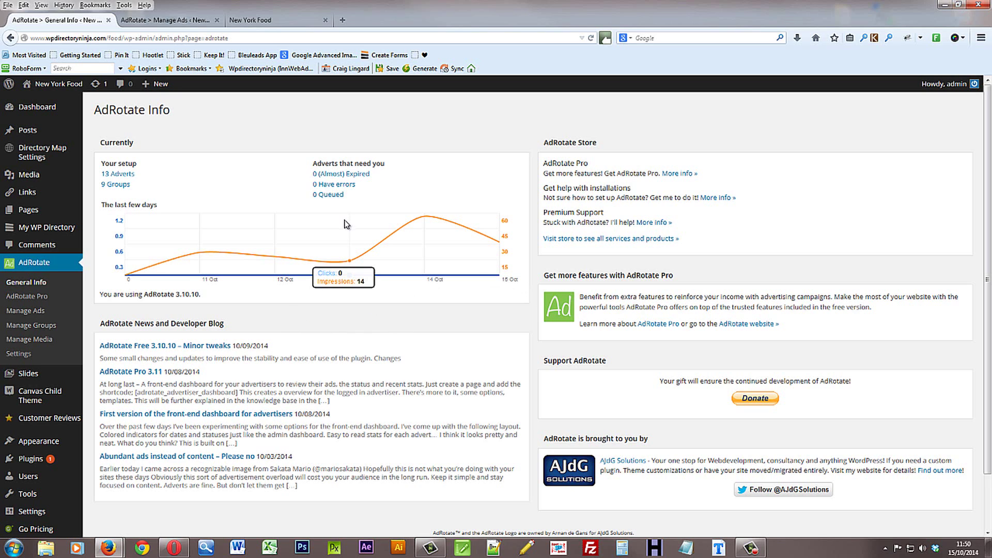